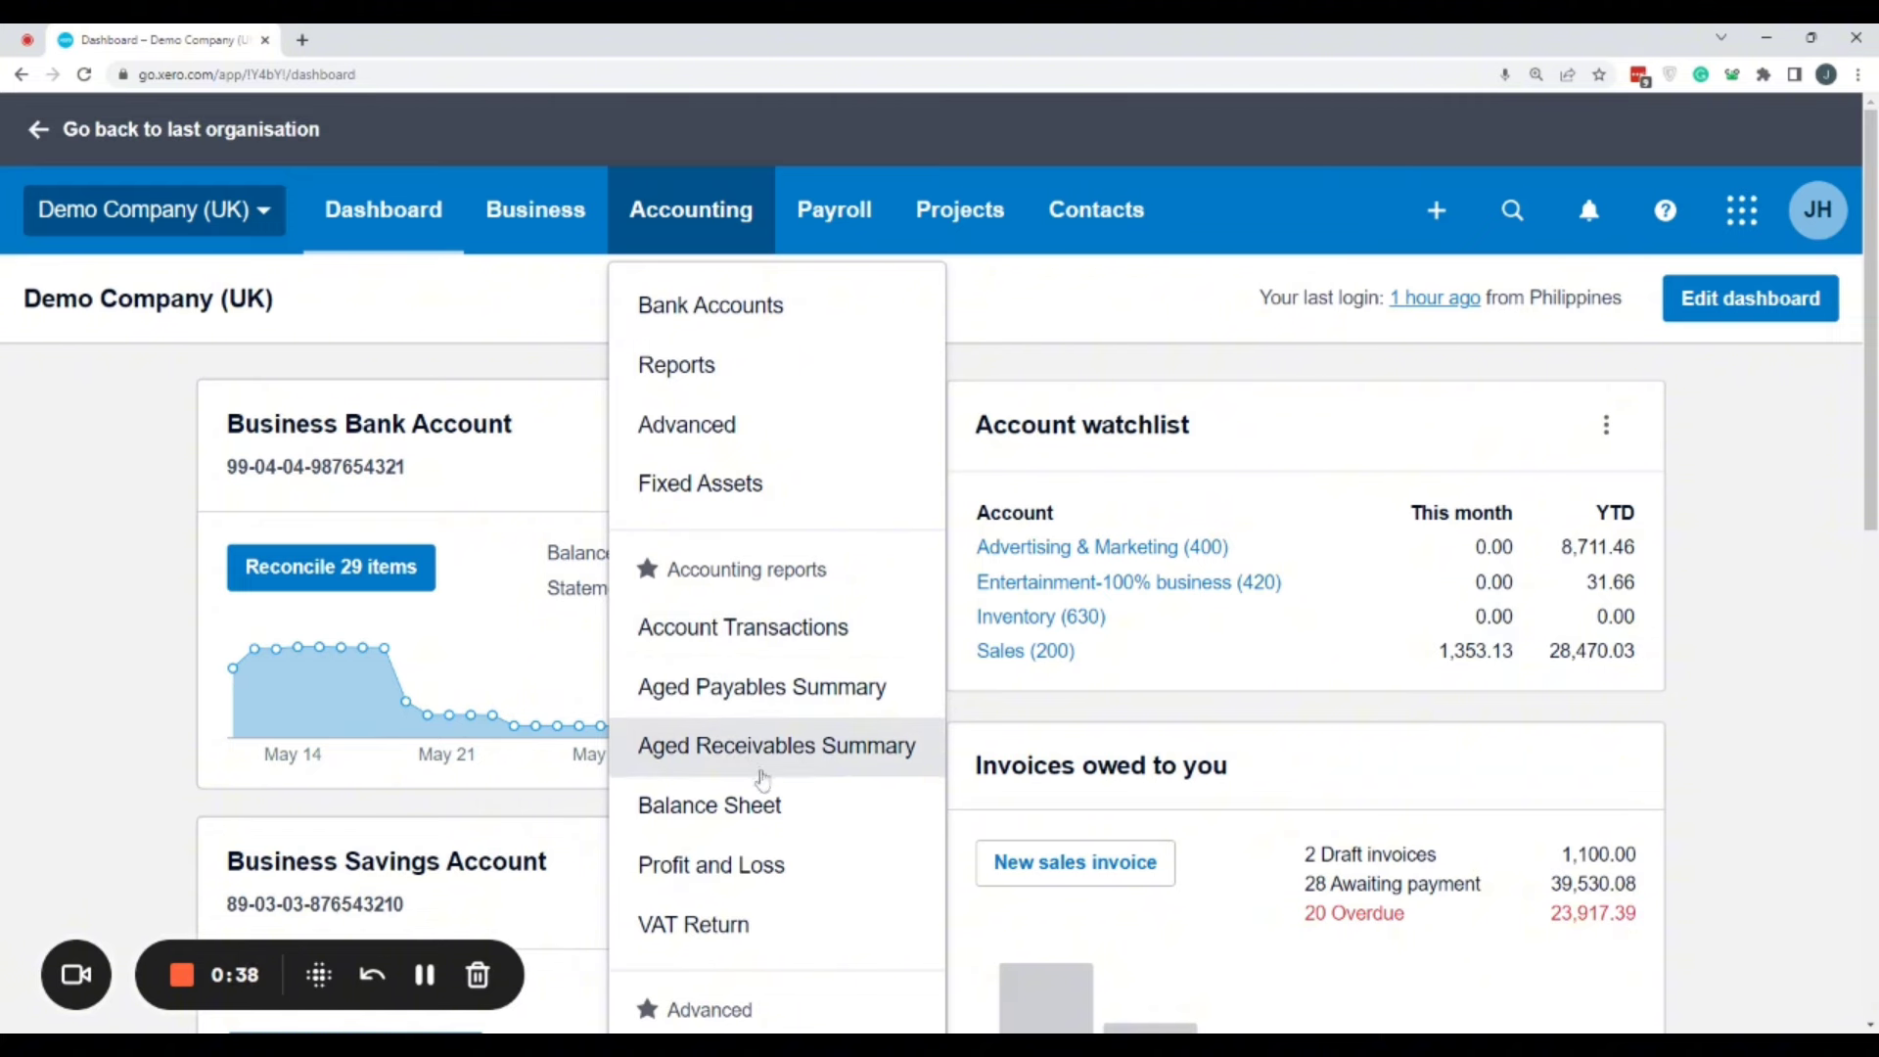
Open the Accounting section's Bank Accounts page in a separate browser tab and display the Uncoded Statement Lines
scroll(783, 859, down, 3)
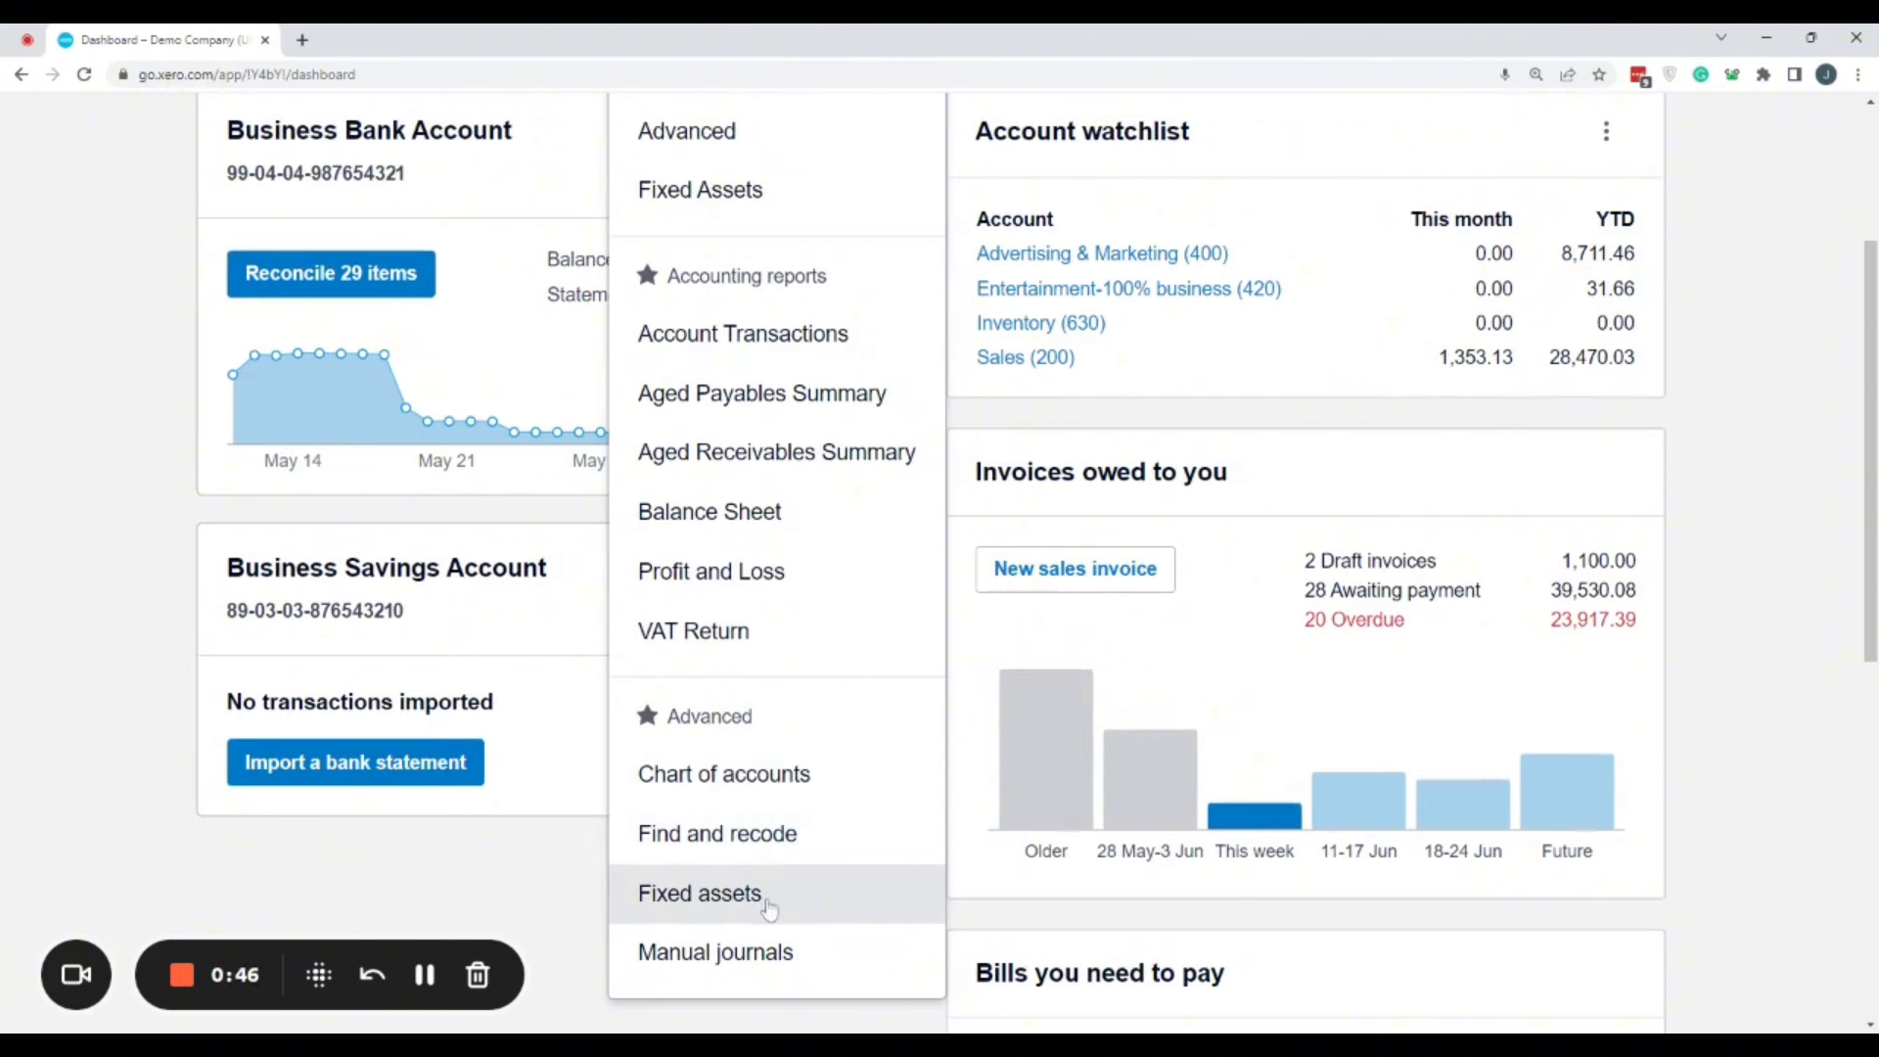
scroll(727, 610, up, 3)
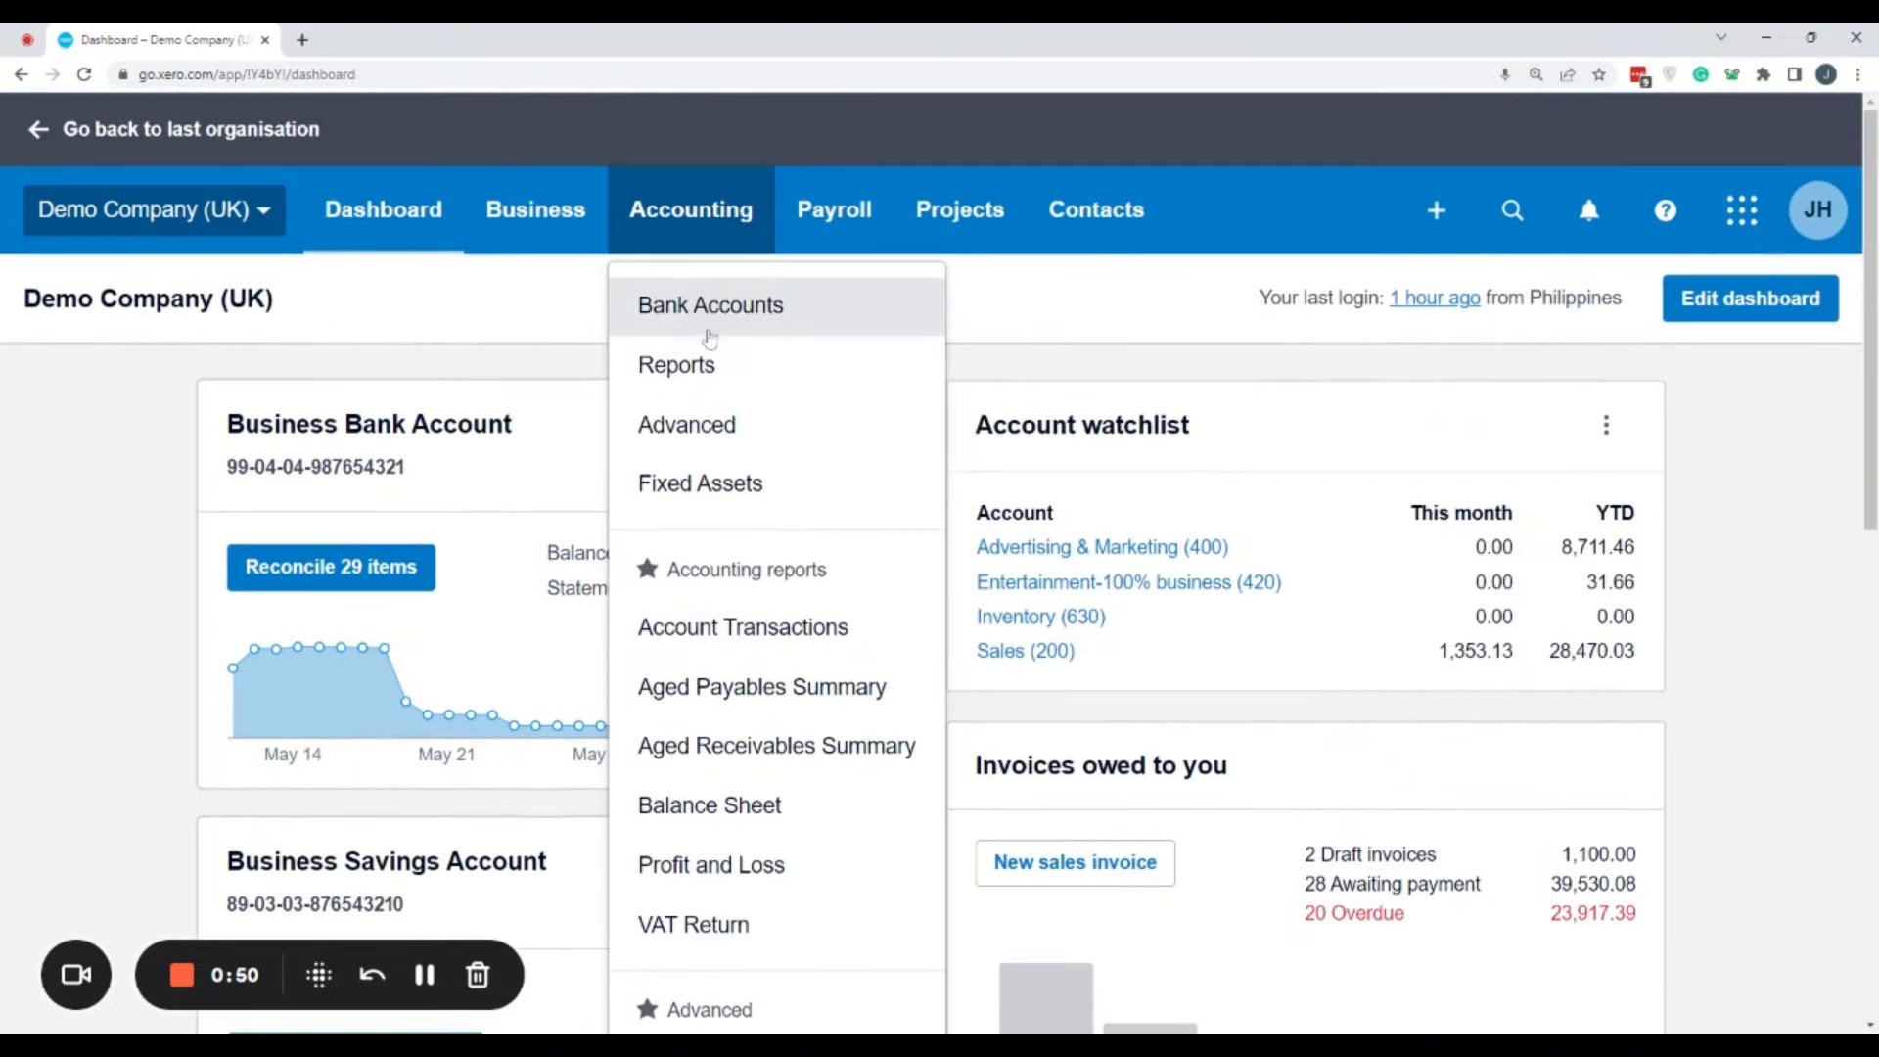
middle_click(722, 318)
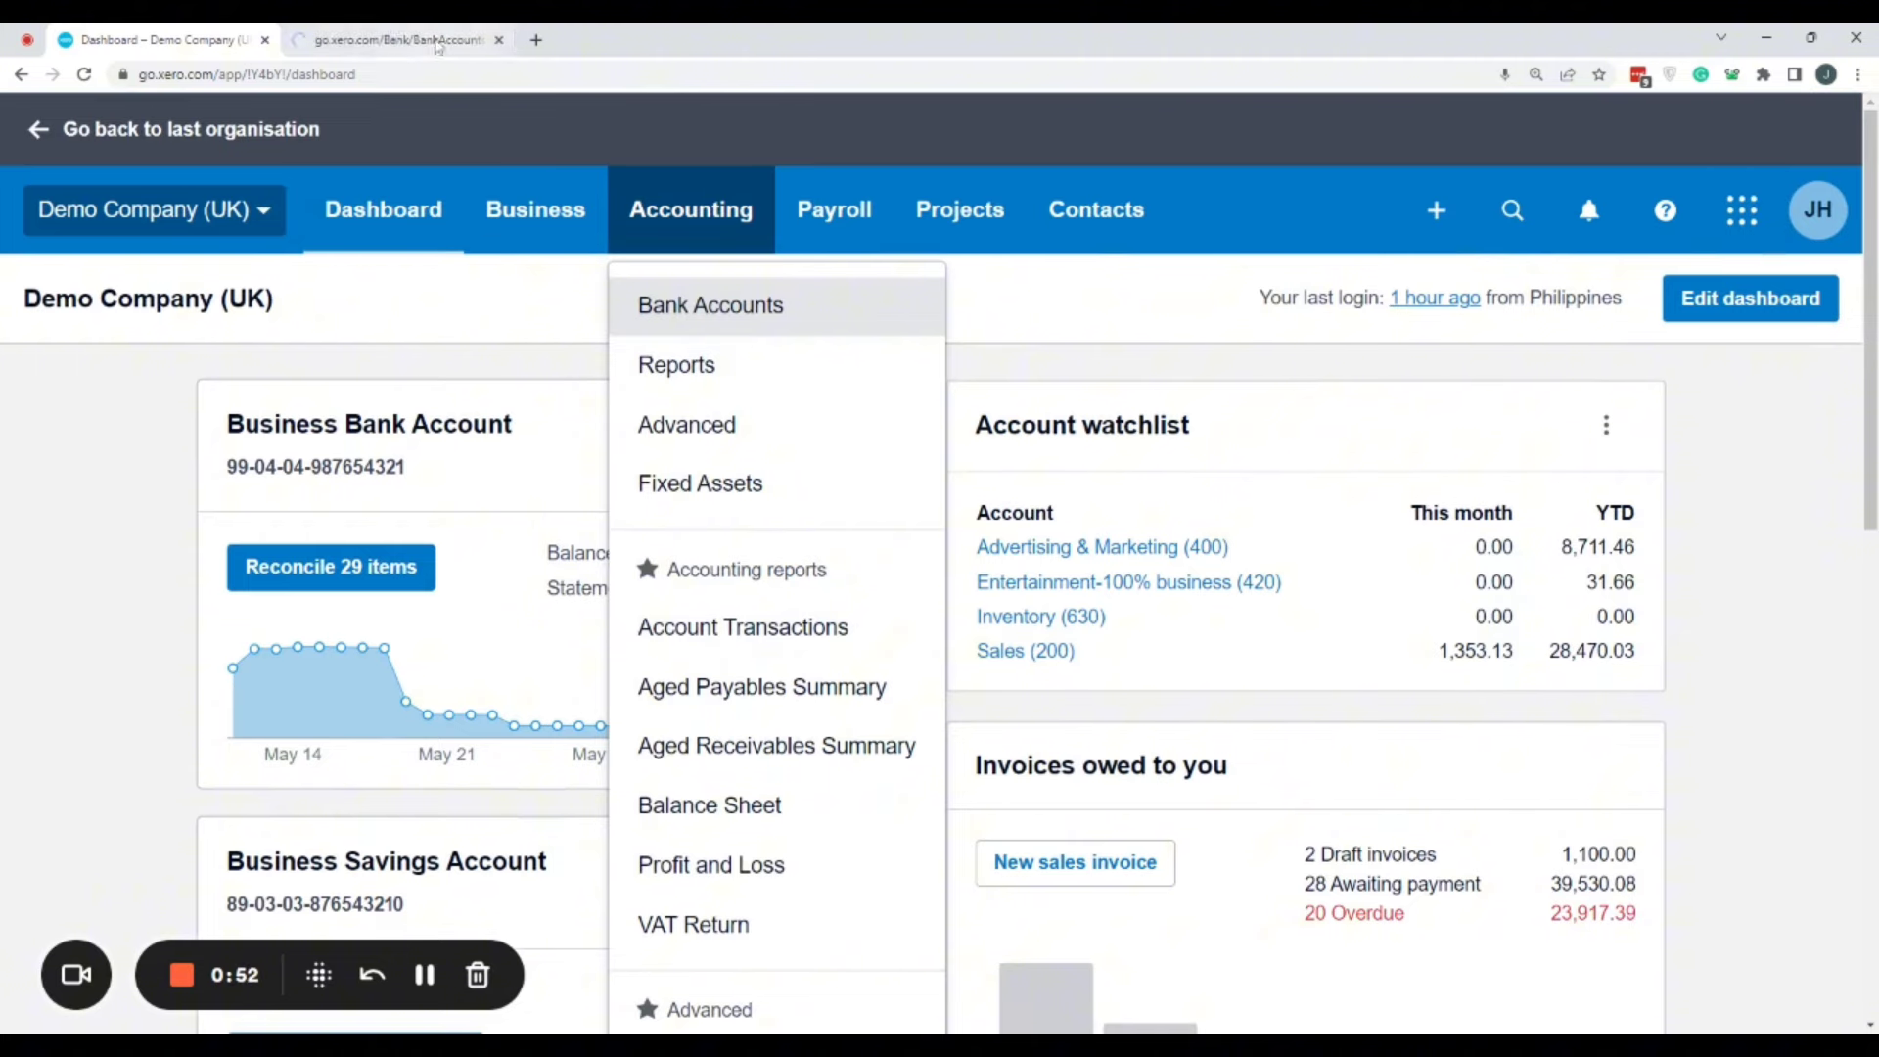
click(397, 39)
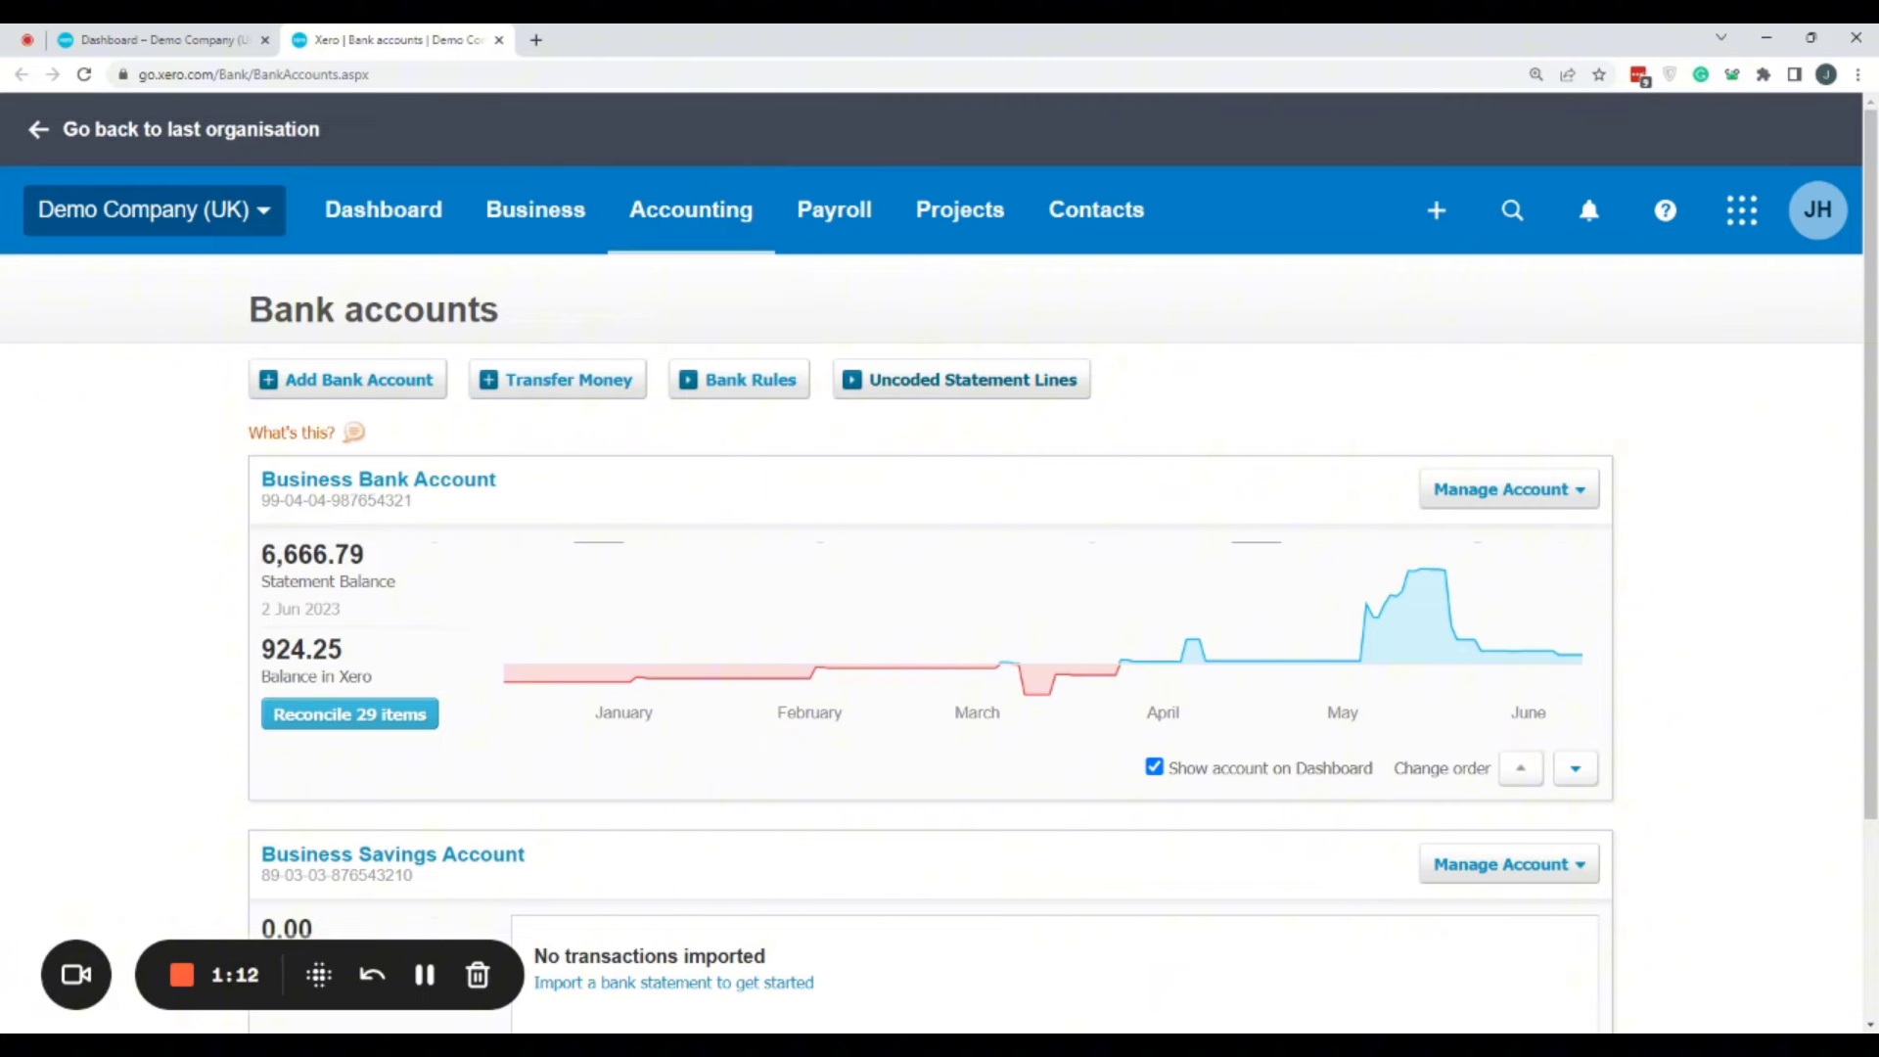
click(961, 380)
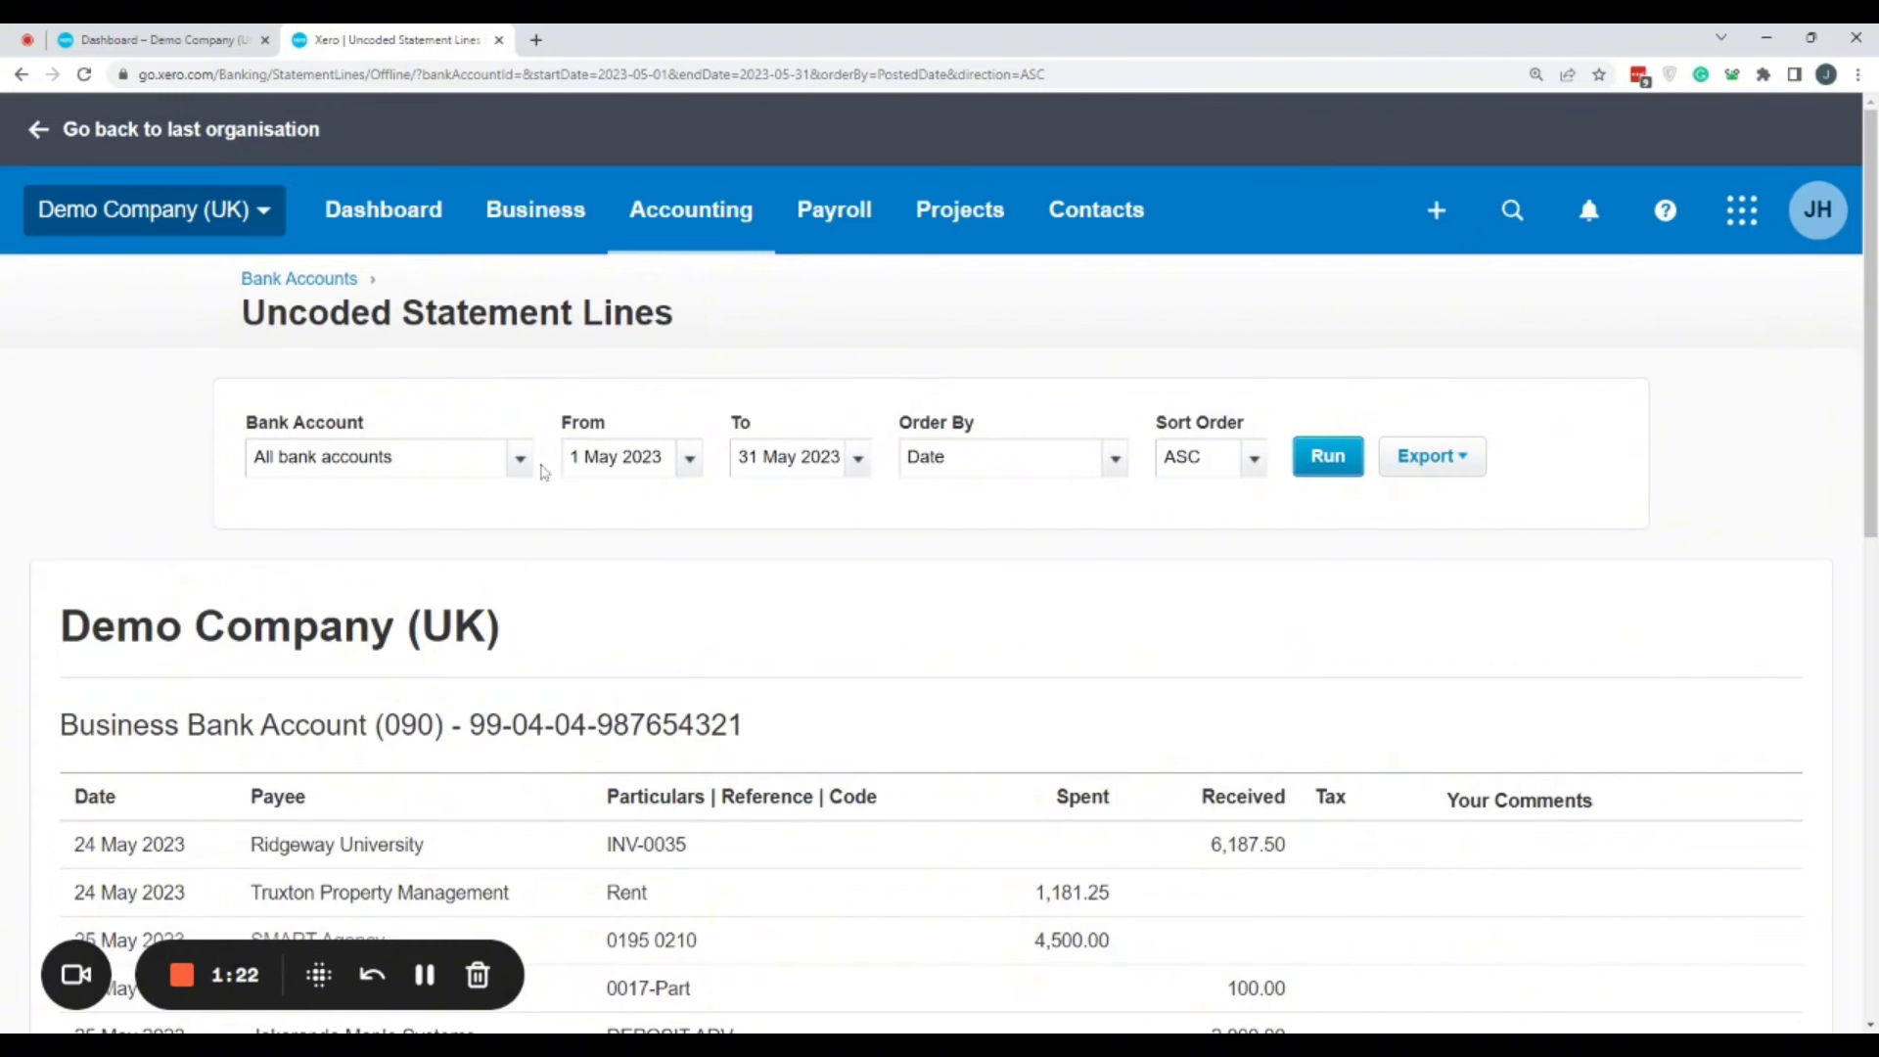
Set the start date of the Uncoded Statement Lines report to 1 Dec 2022, leaving all bank accounts selected
click(510, 456)
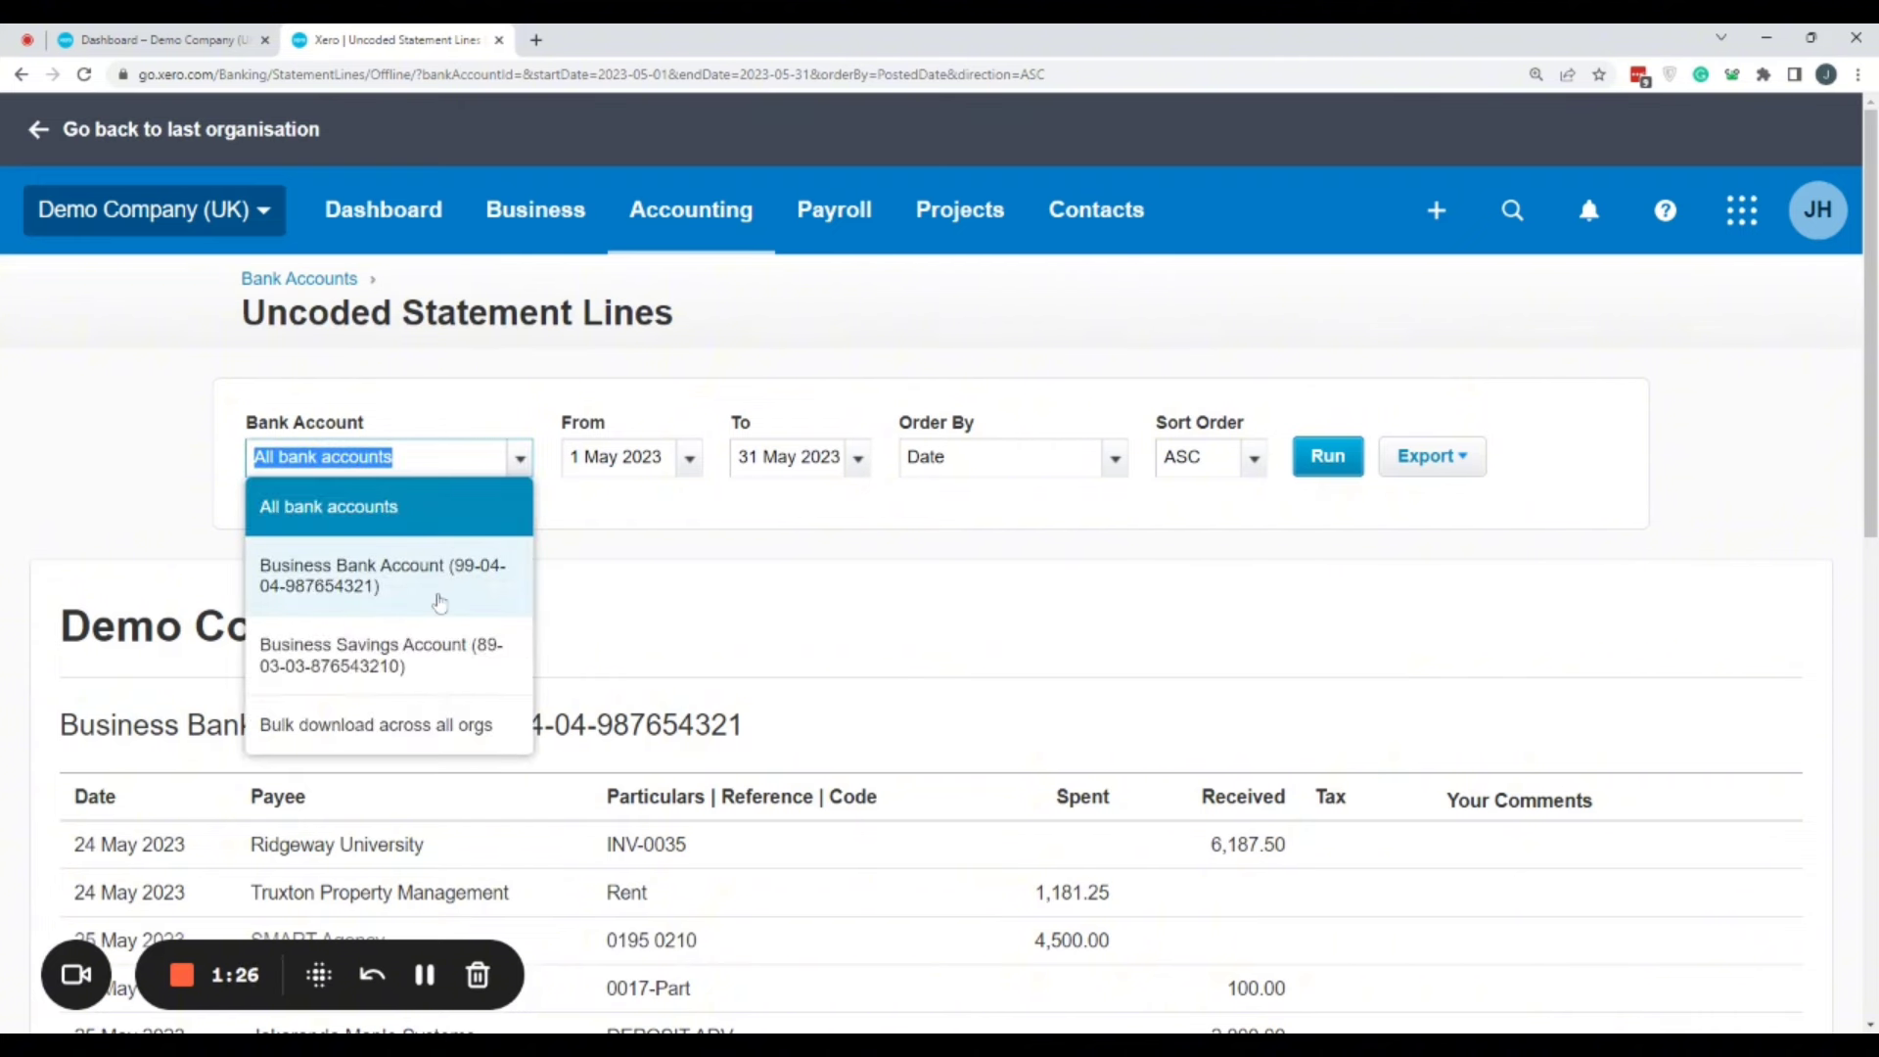
click(690, 457)
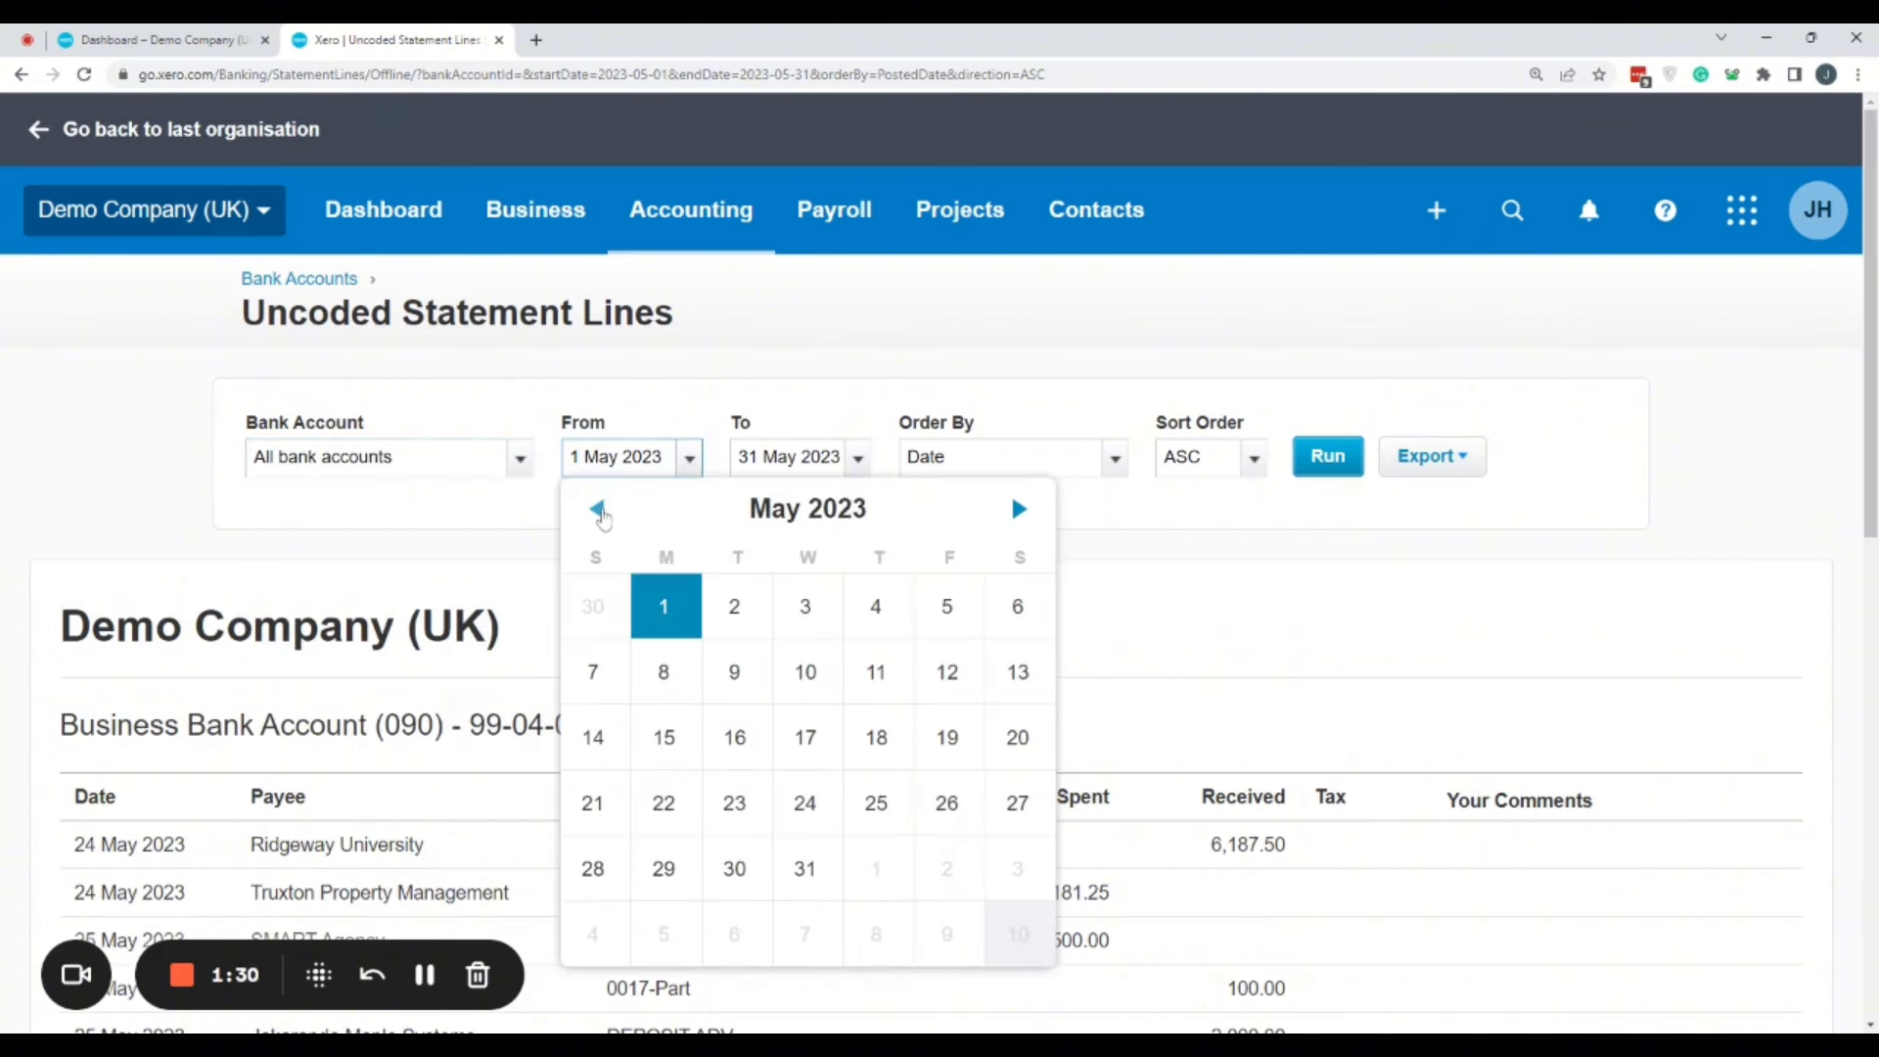
click(599, 509)
click(599, 509)
click(599, 509)
click(599, 509)
click(599, 509)
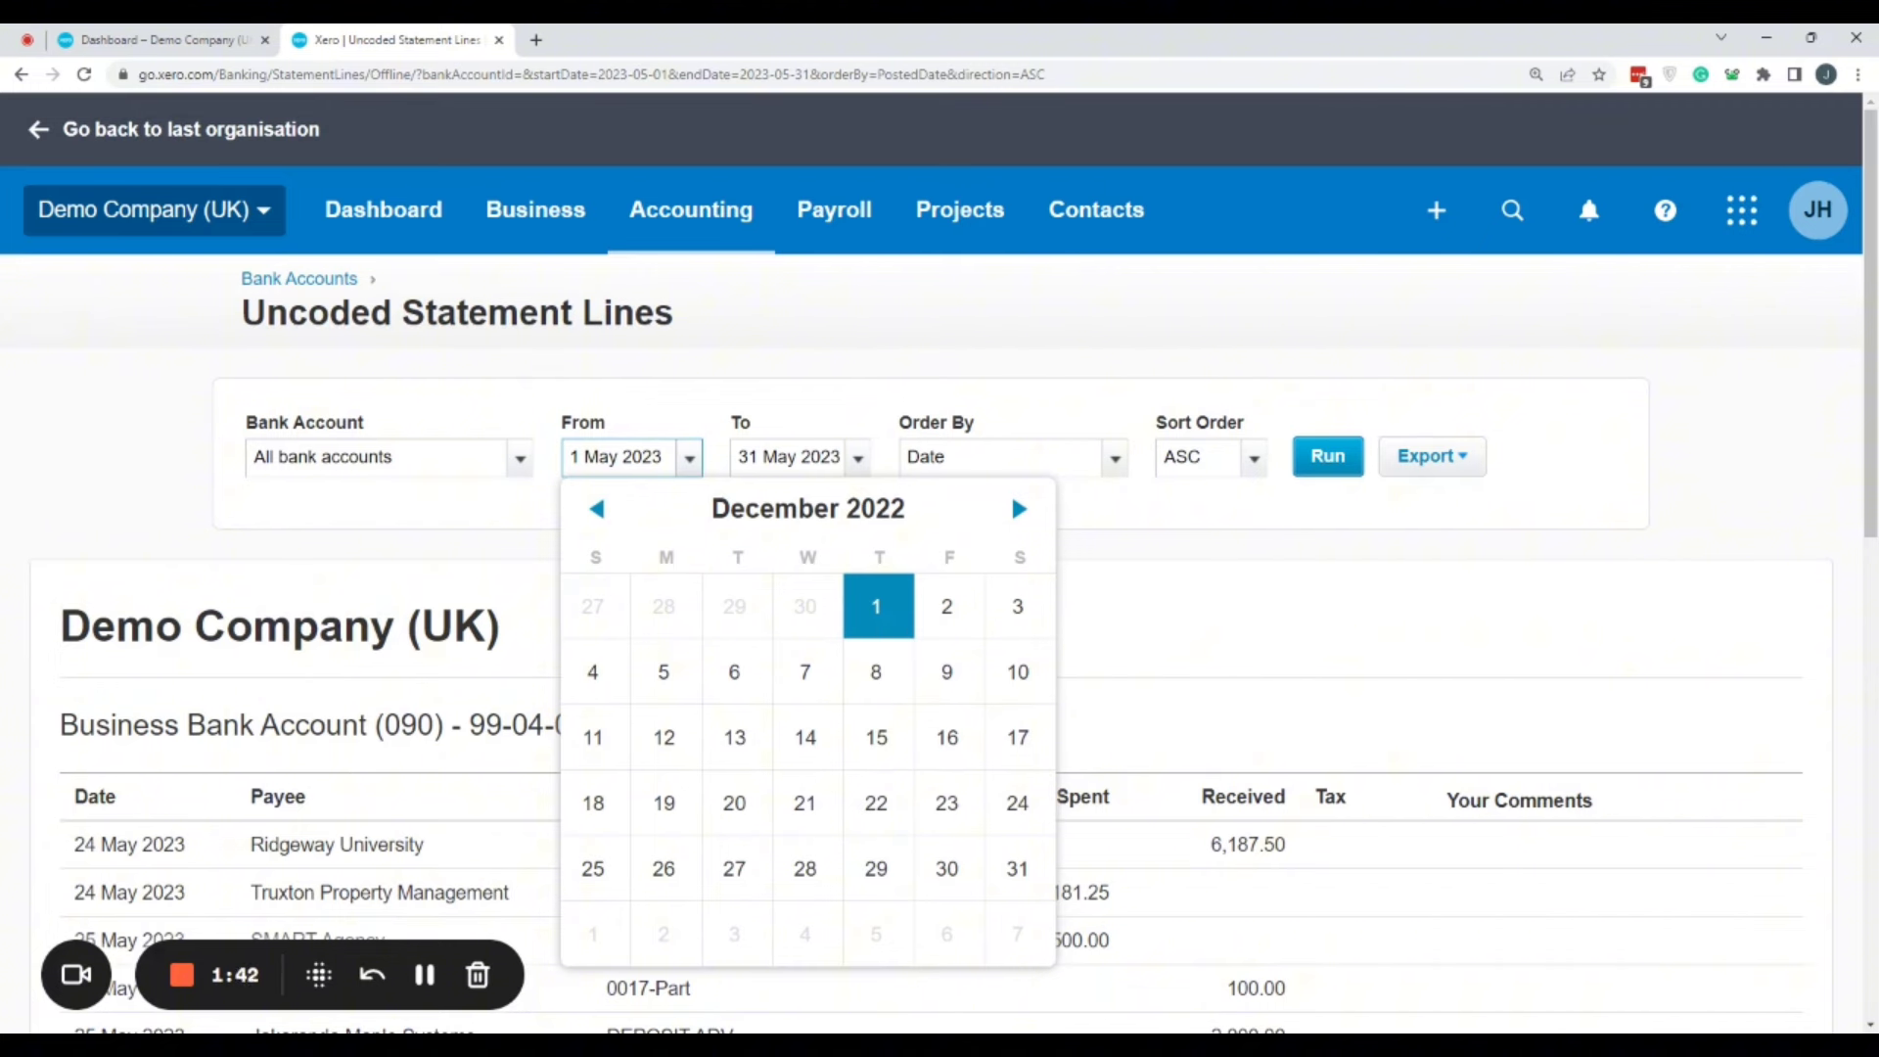
click(879, 615)
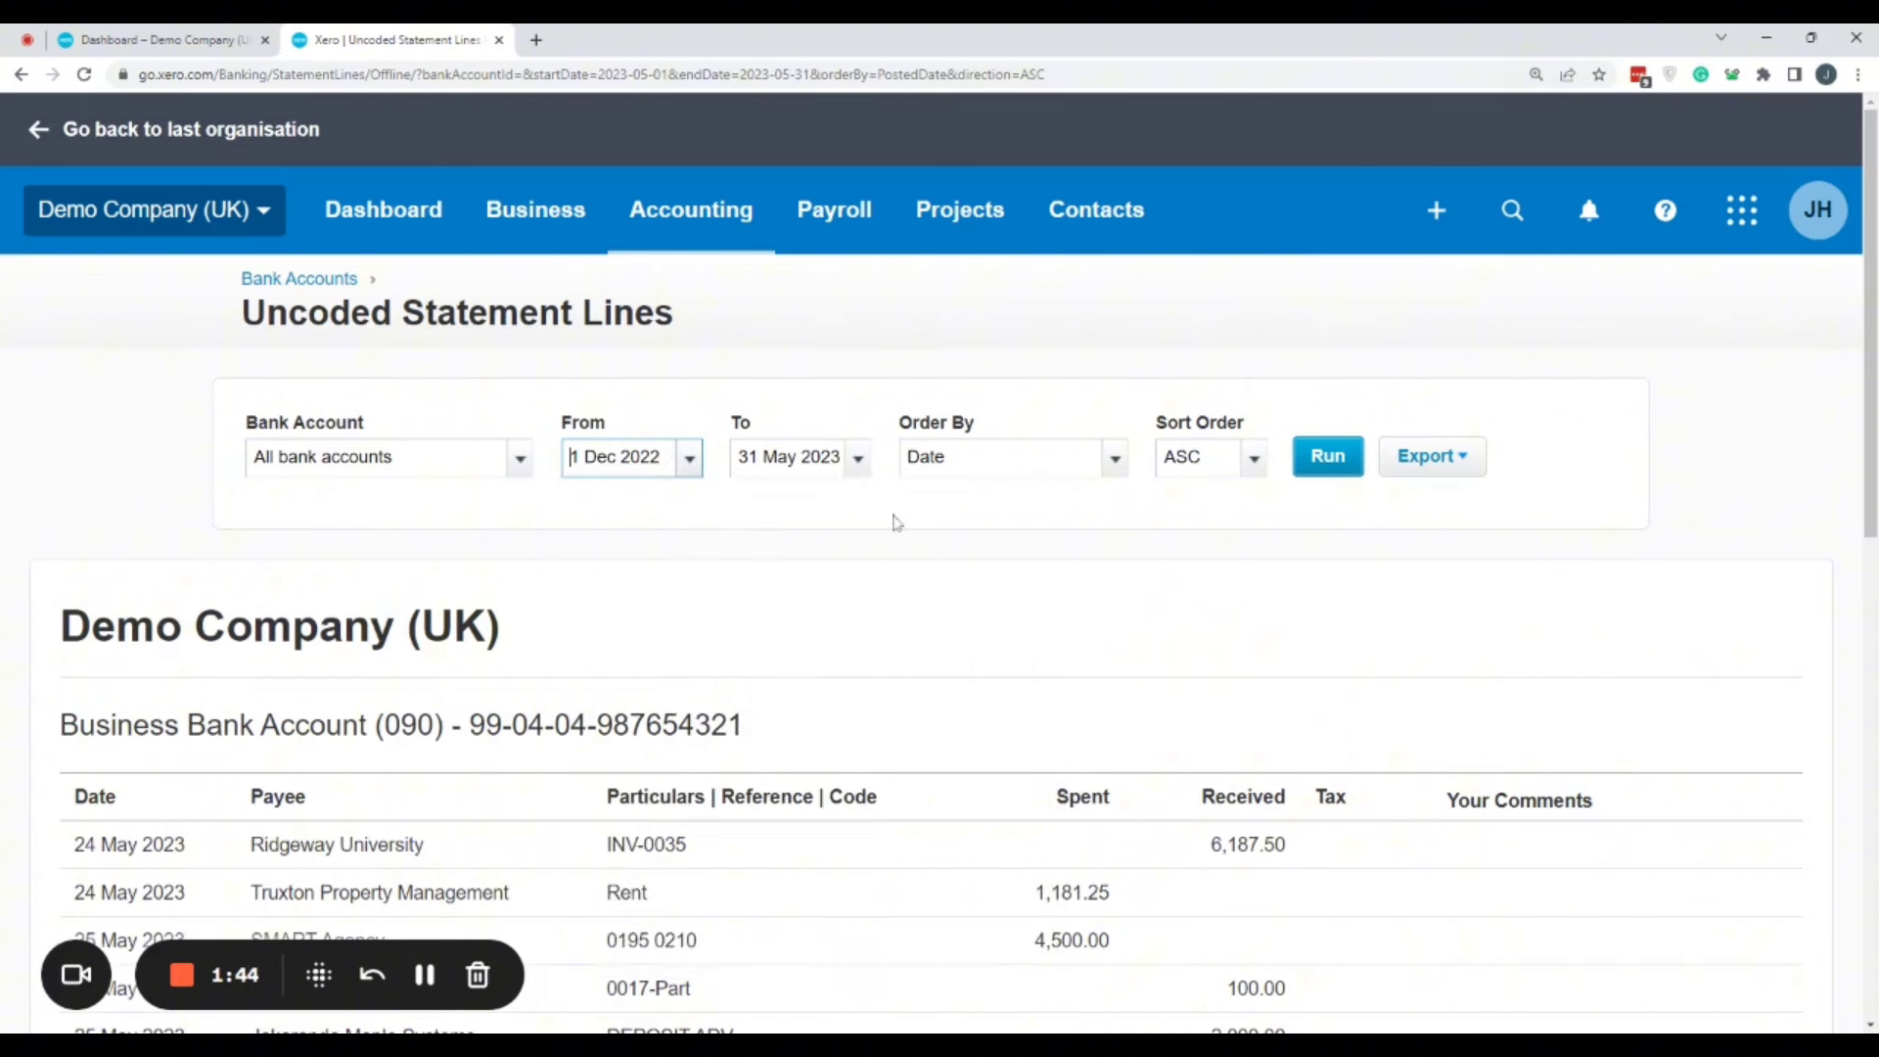
Set the report's end date to 31 Dec 2023 and run the report for the chosen period
click(853, 466)
click(1188, 508)
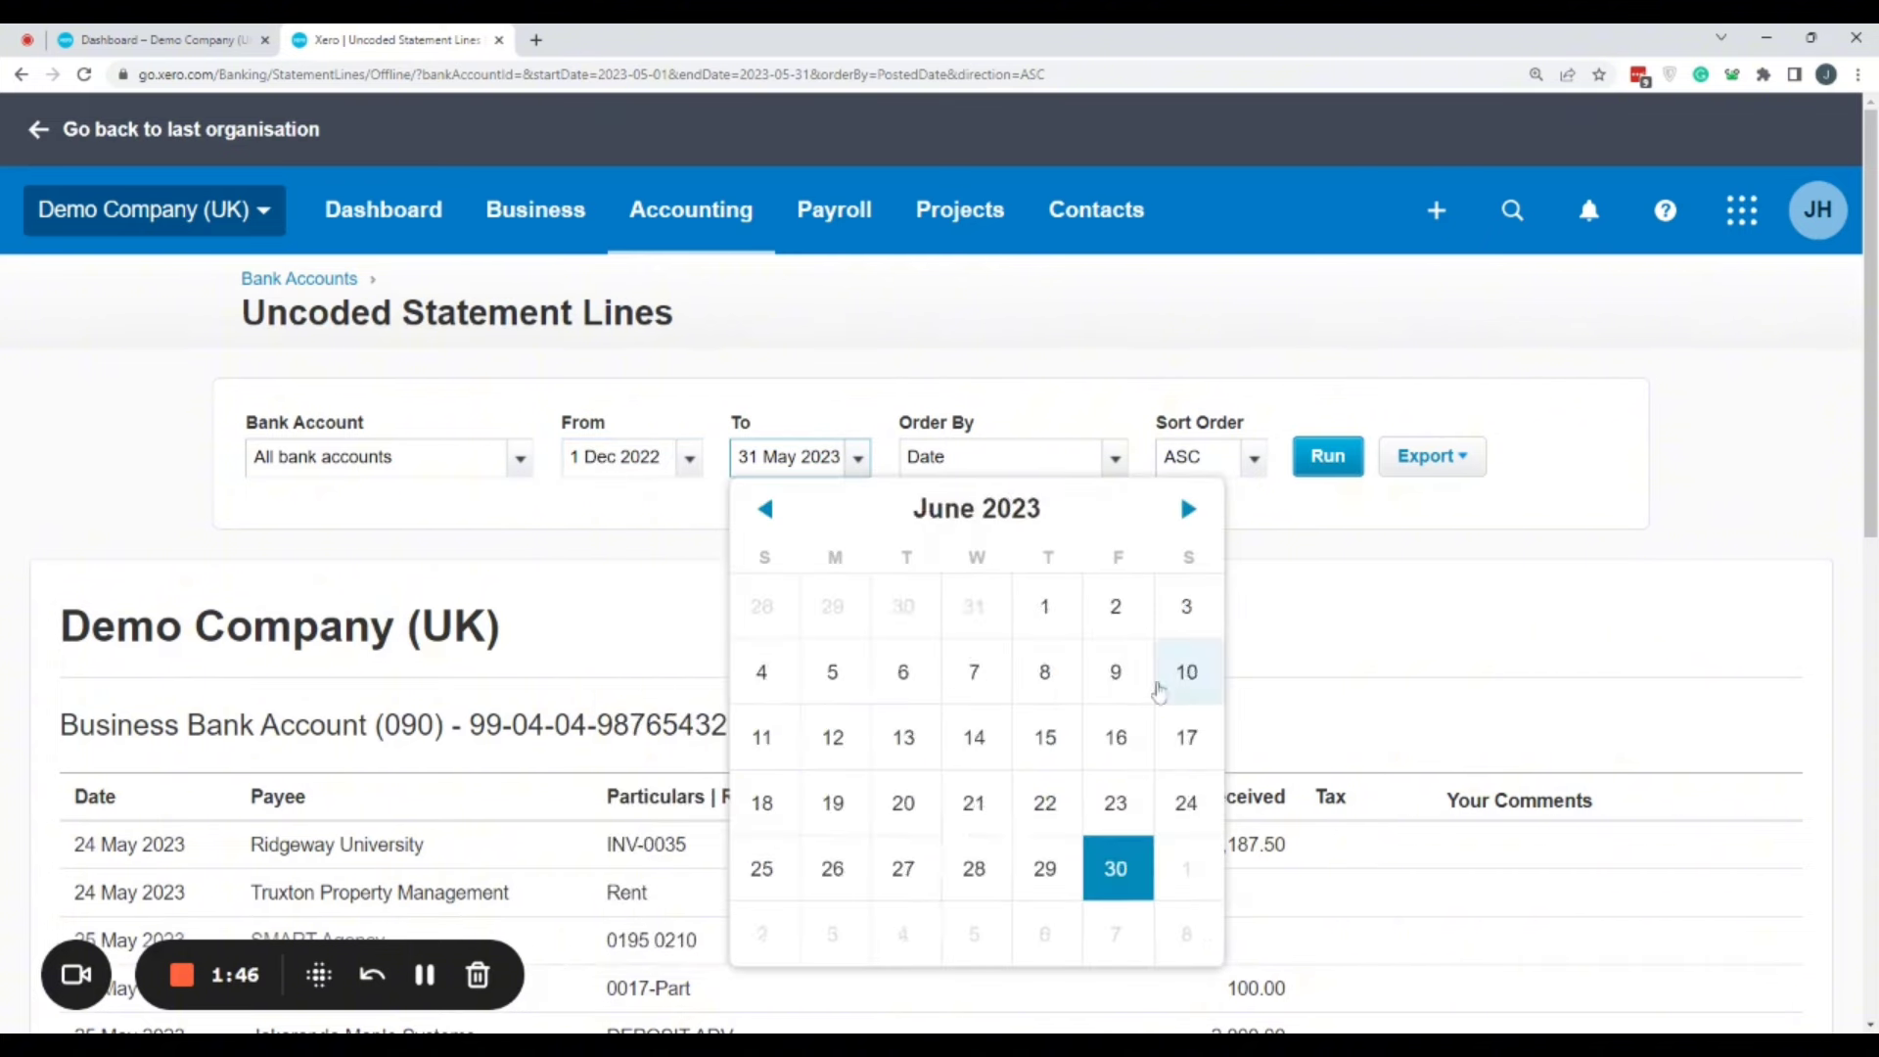
click(1188, 508)
click(1188, 508)
click(1190, 528)
click(1189, 528)
click(1190, 528)
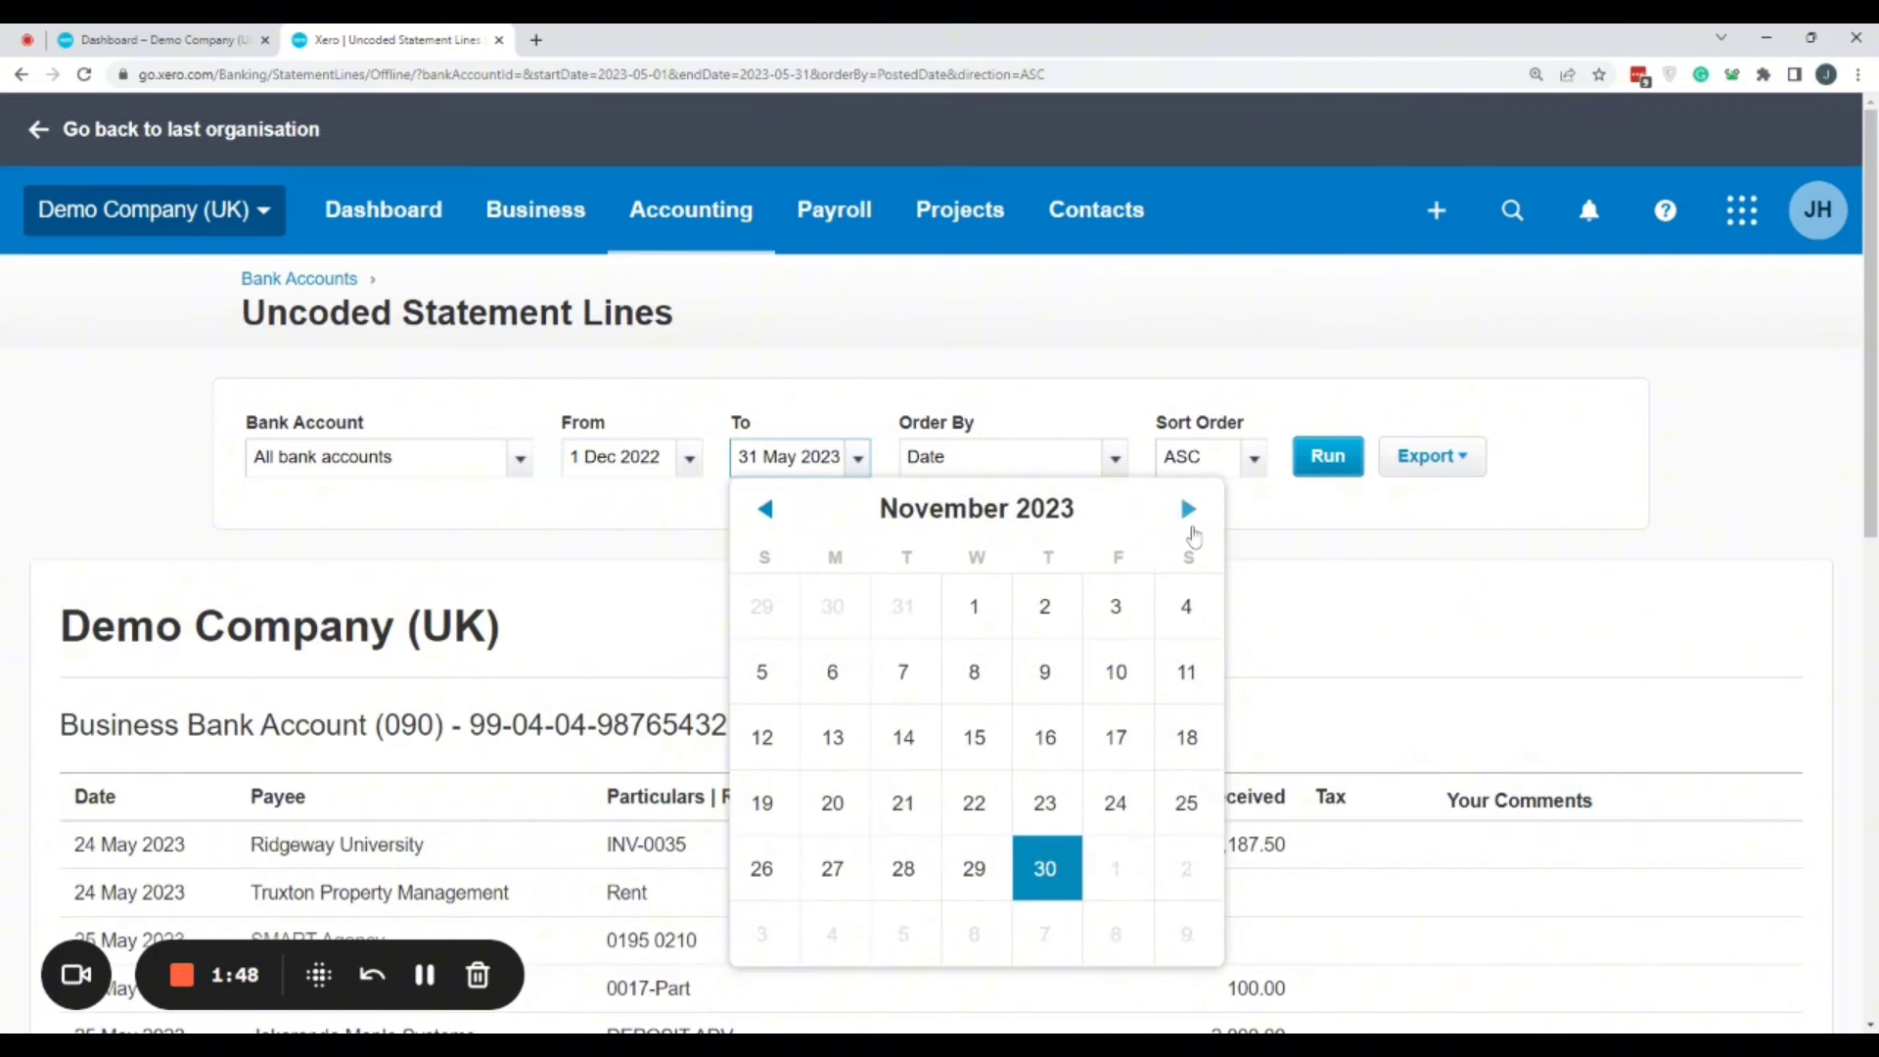
click(1187, 509)
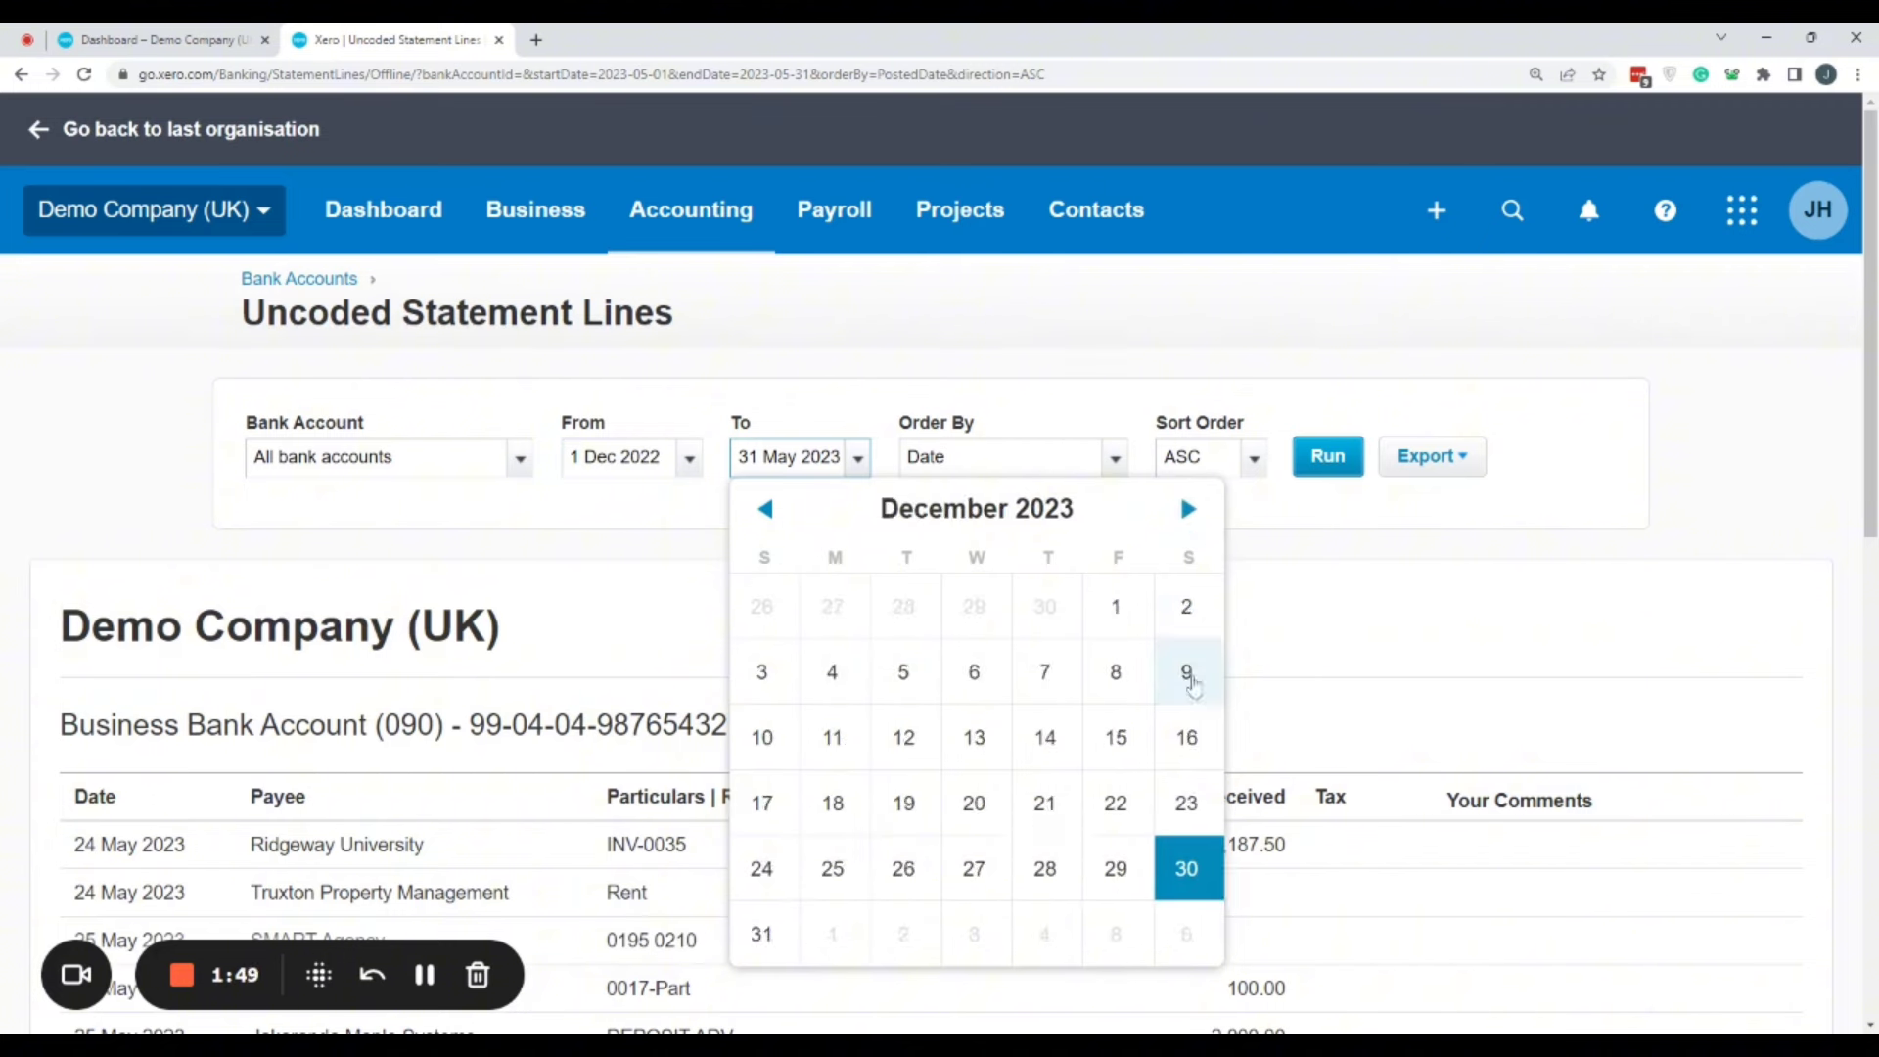
click(764, 931)
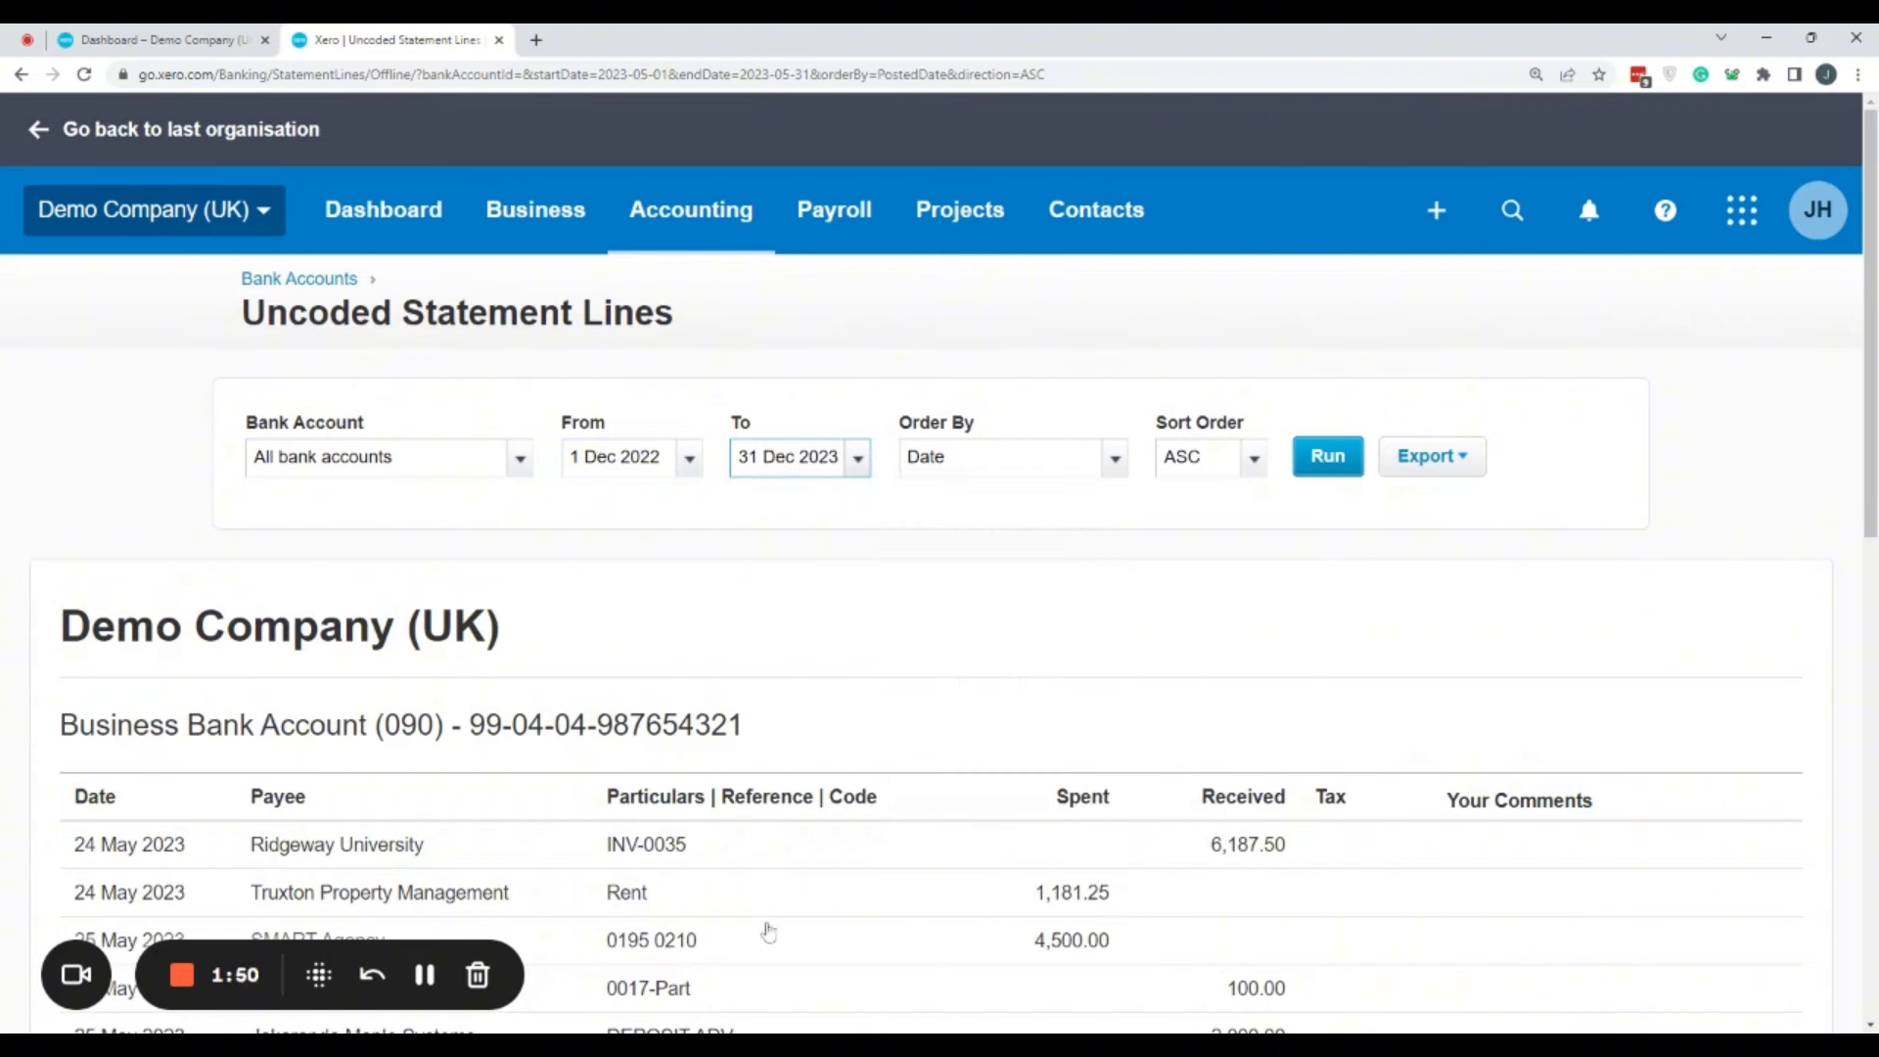
click(1329, 464)
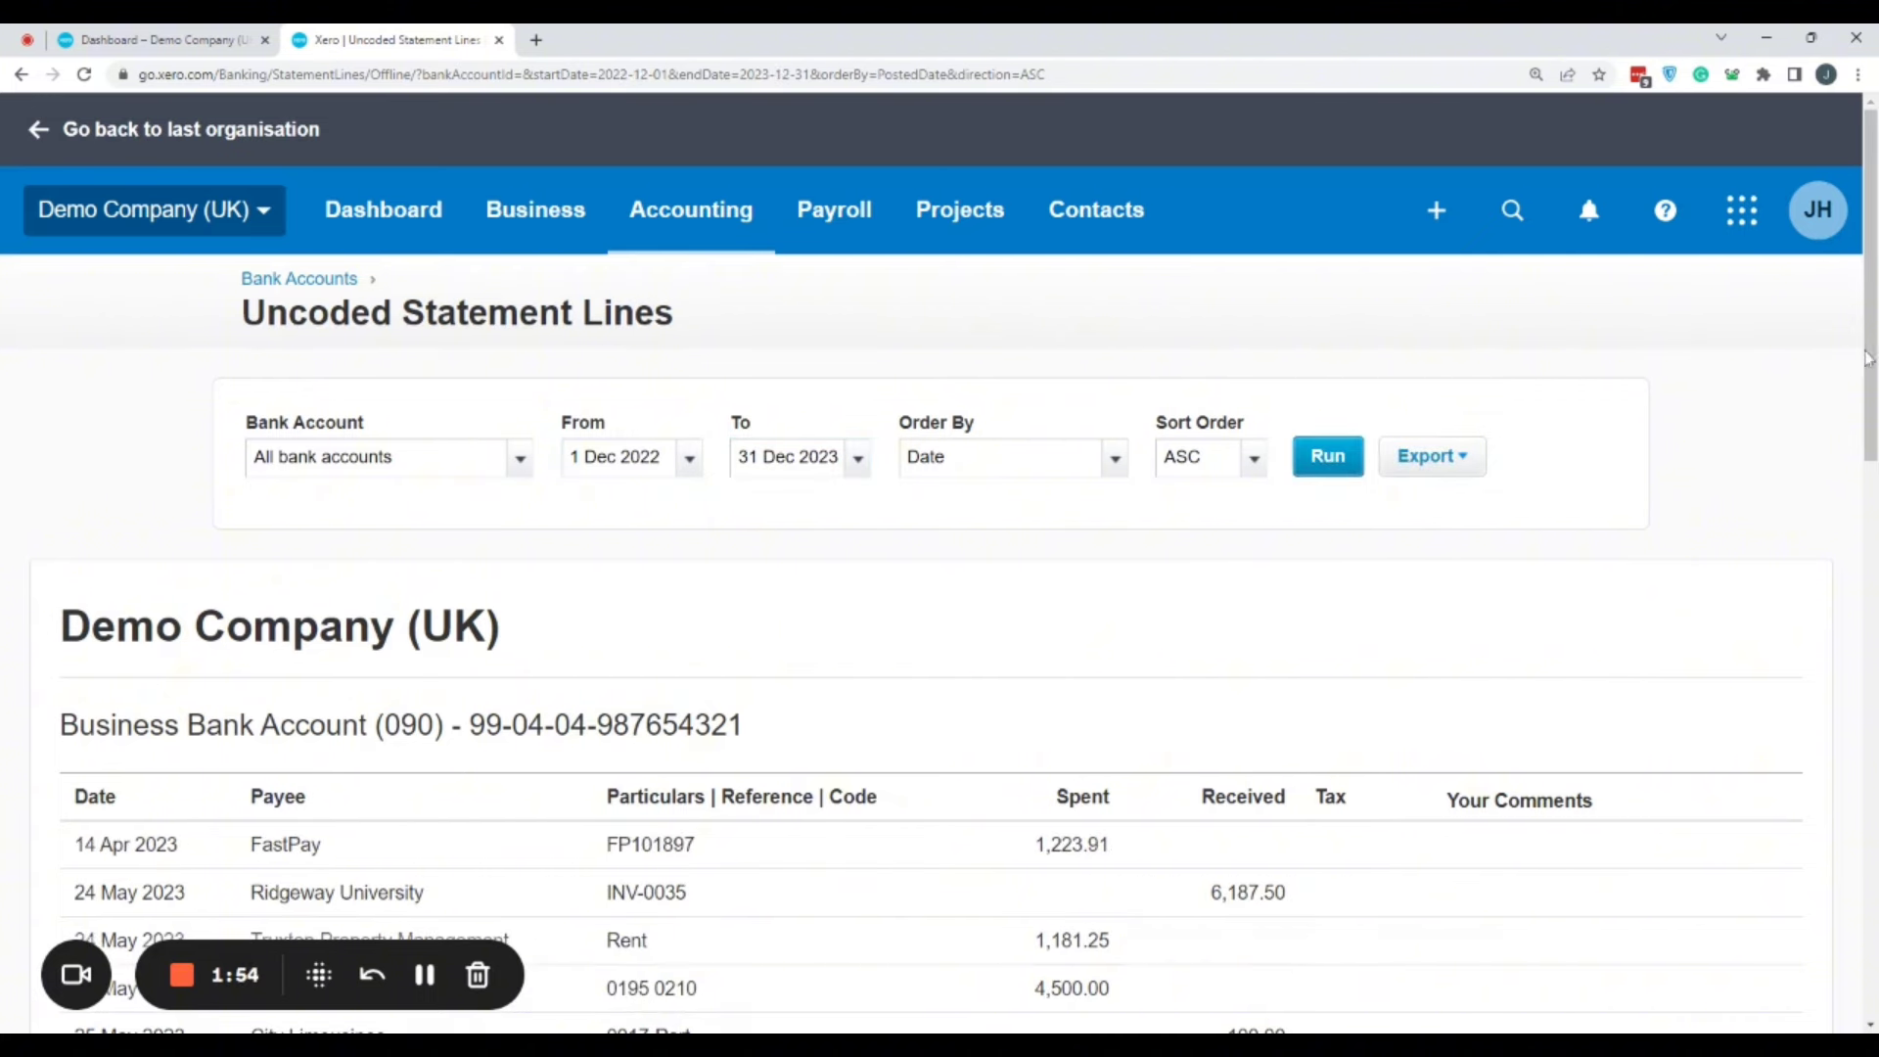
Look through the uncoded statement lines of the Business Bank Account and check the available export formats
scroll(1857, 382, down, 5)
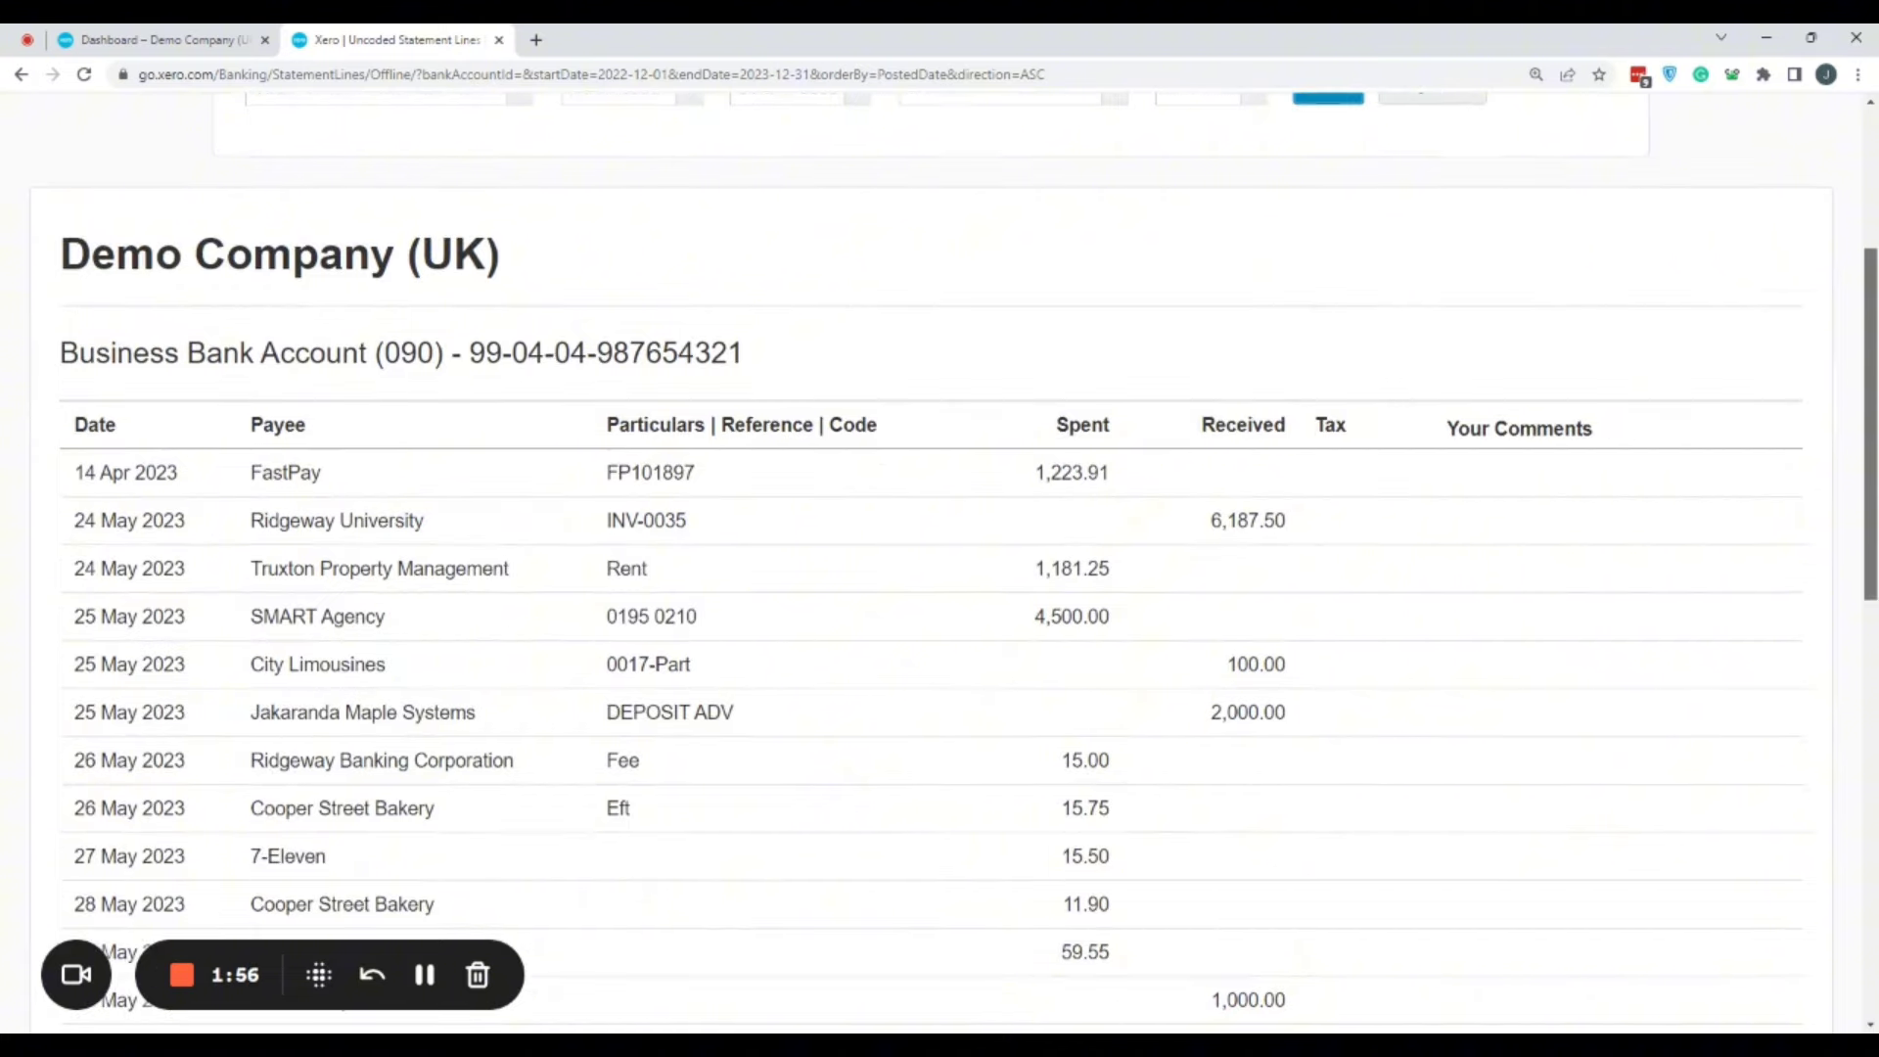
scroll(460, 505, down, 6)
scroll(460, 504, up, 15)
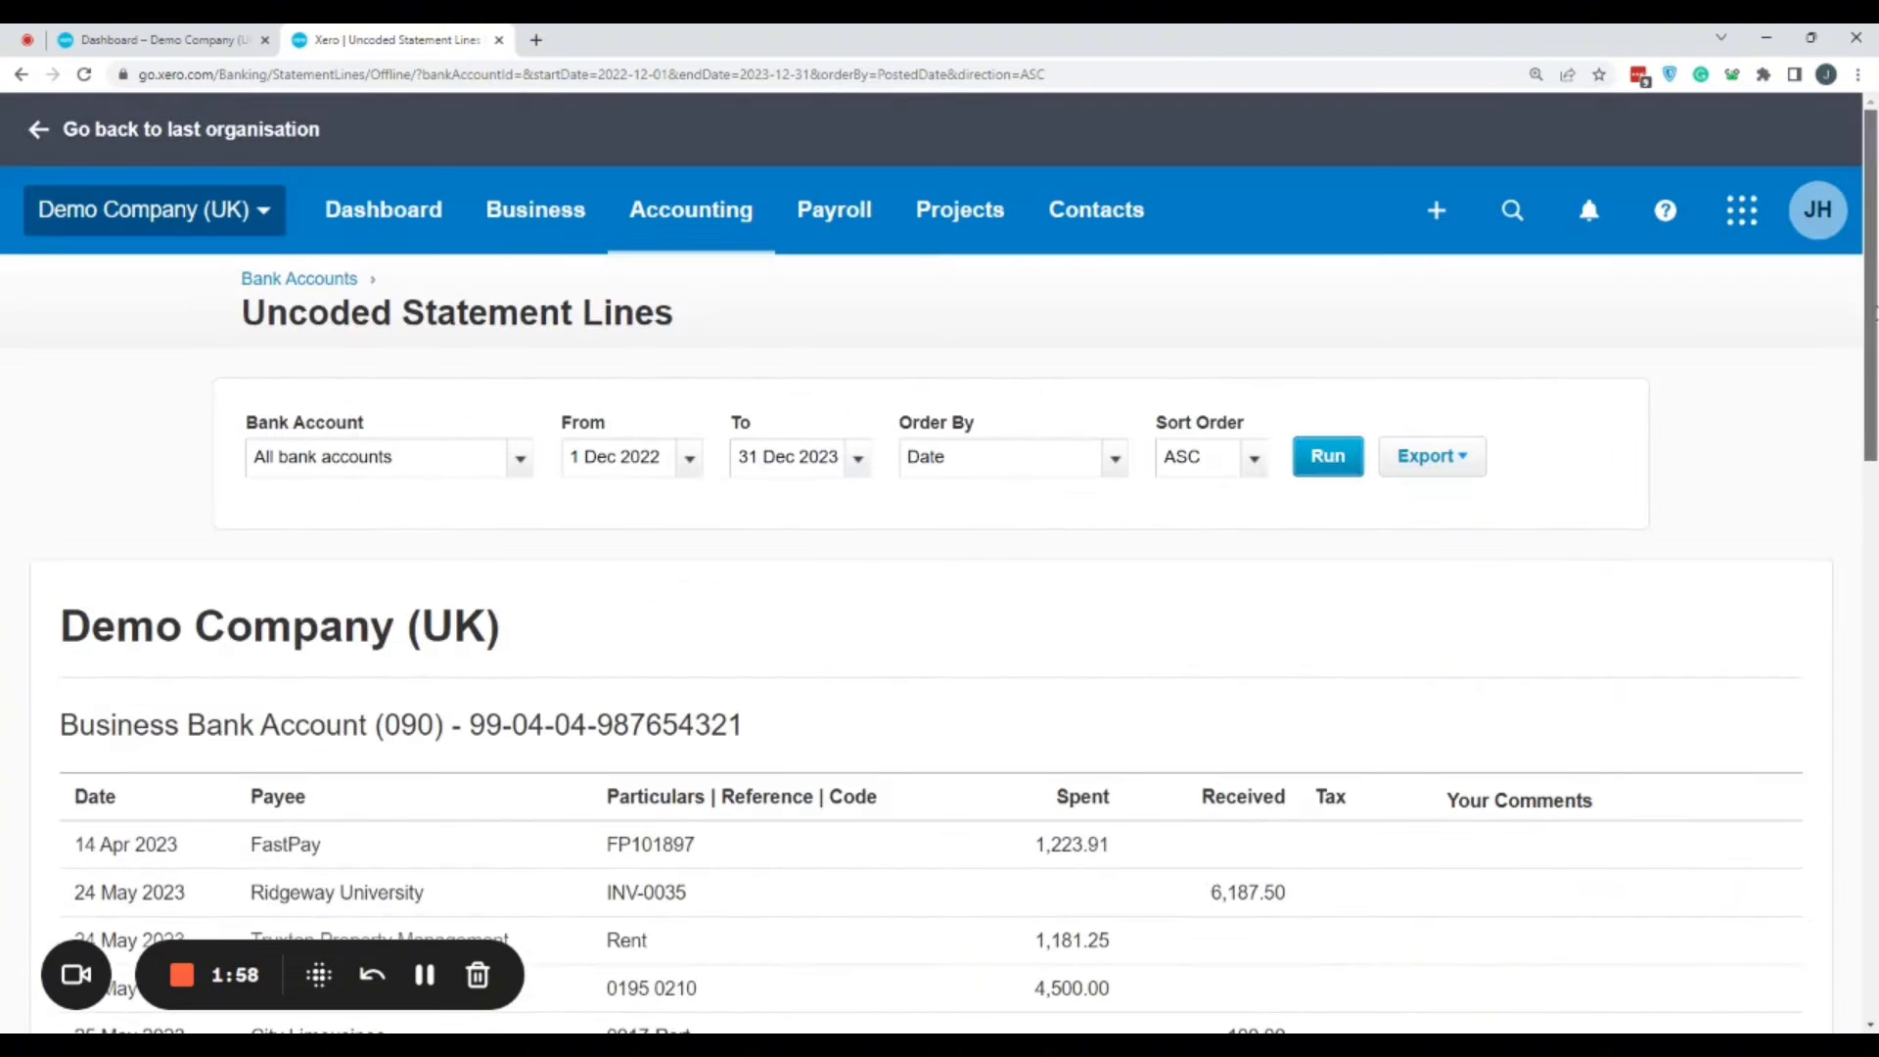
scroll(1833, 587, down, 9)
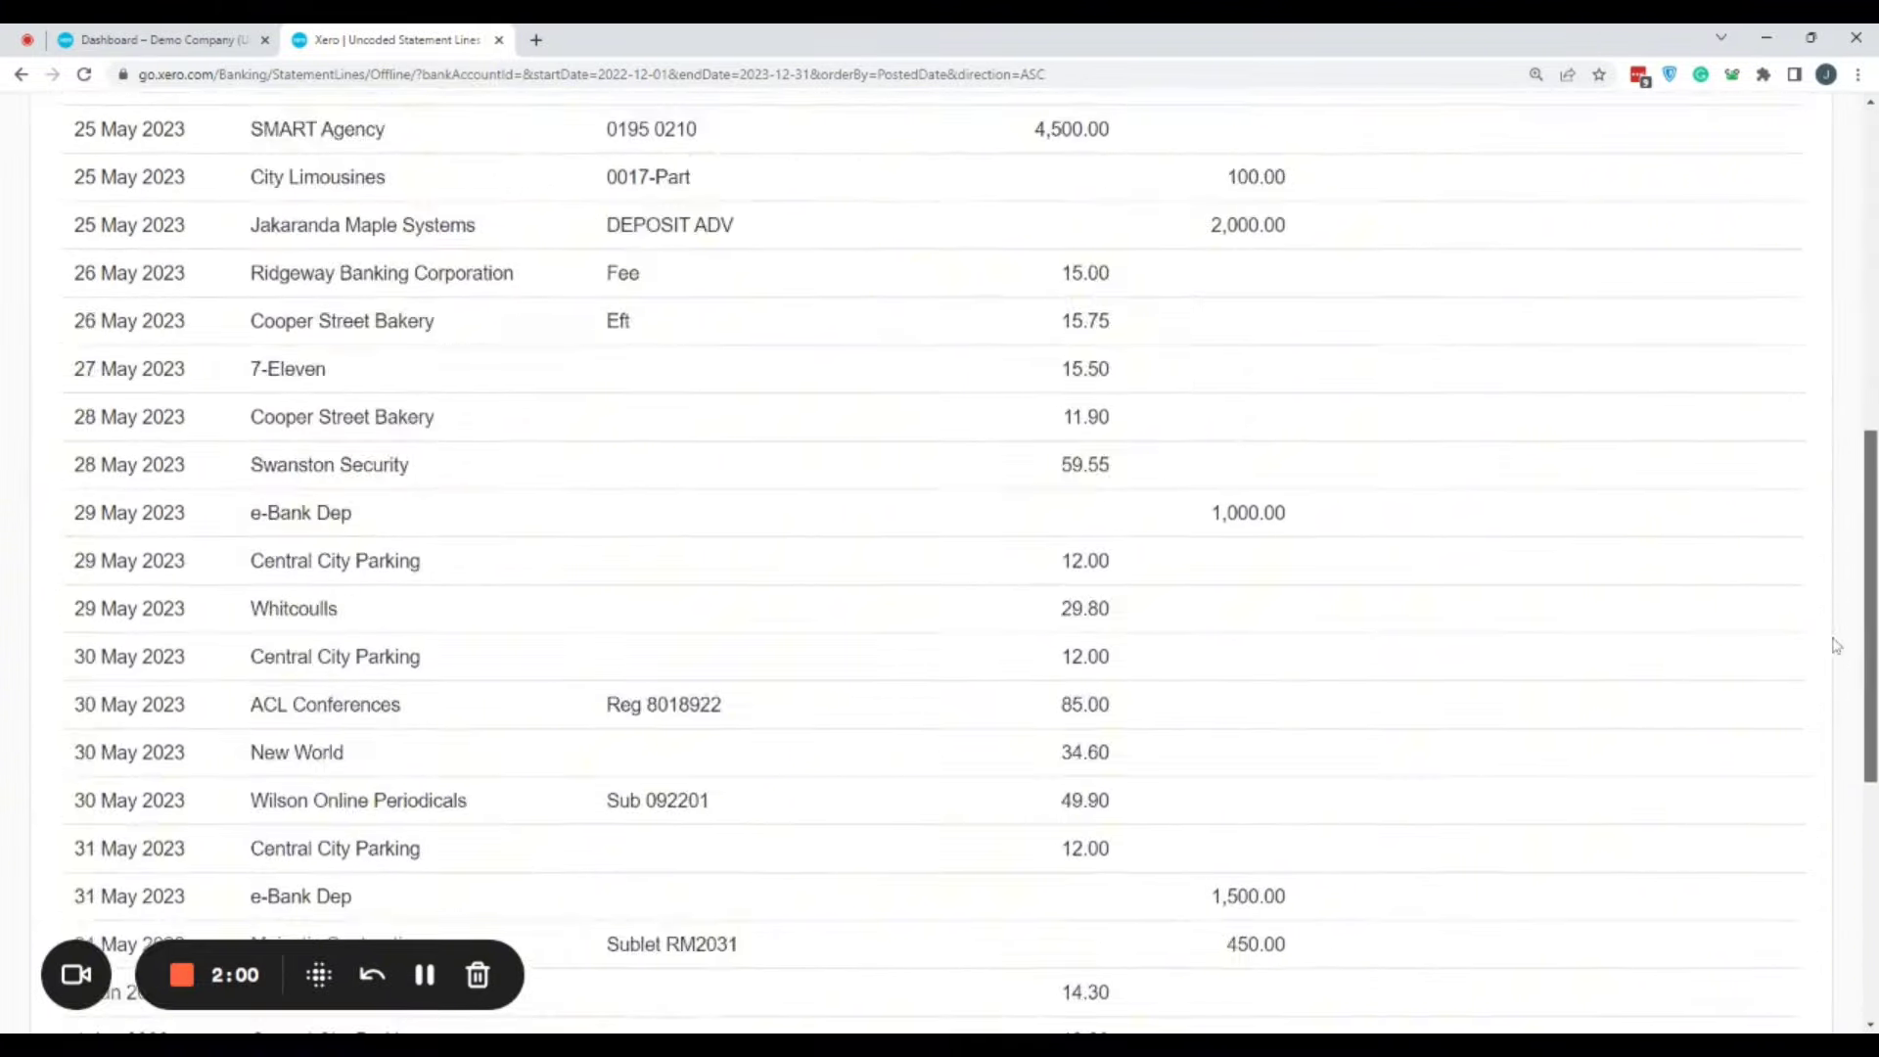
scroll(1836, 487, up, 5)
scroll(1836, 488, down, 9)
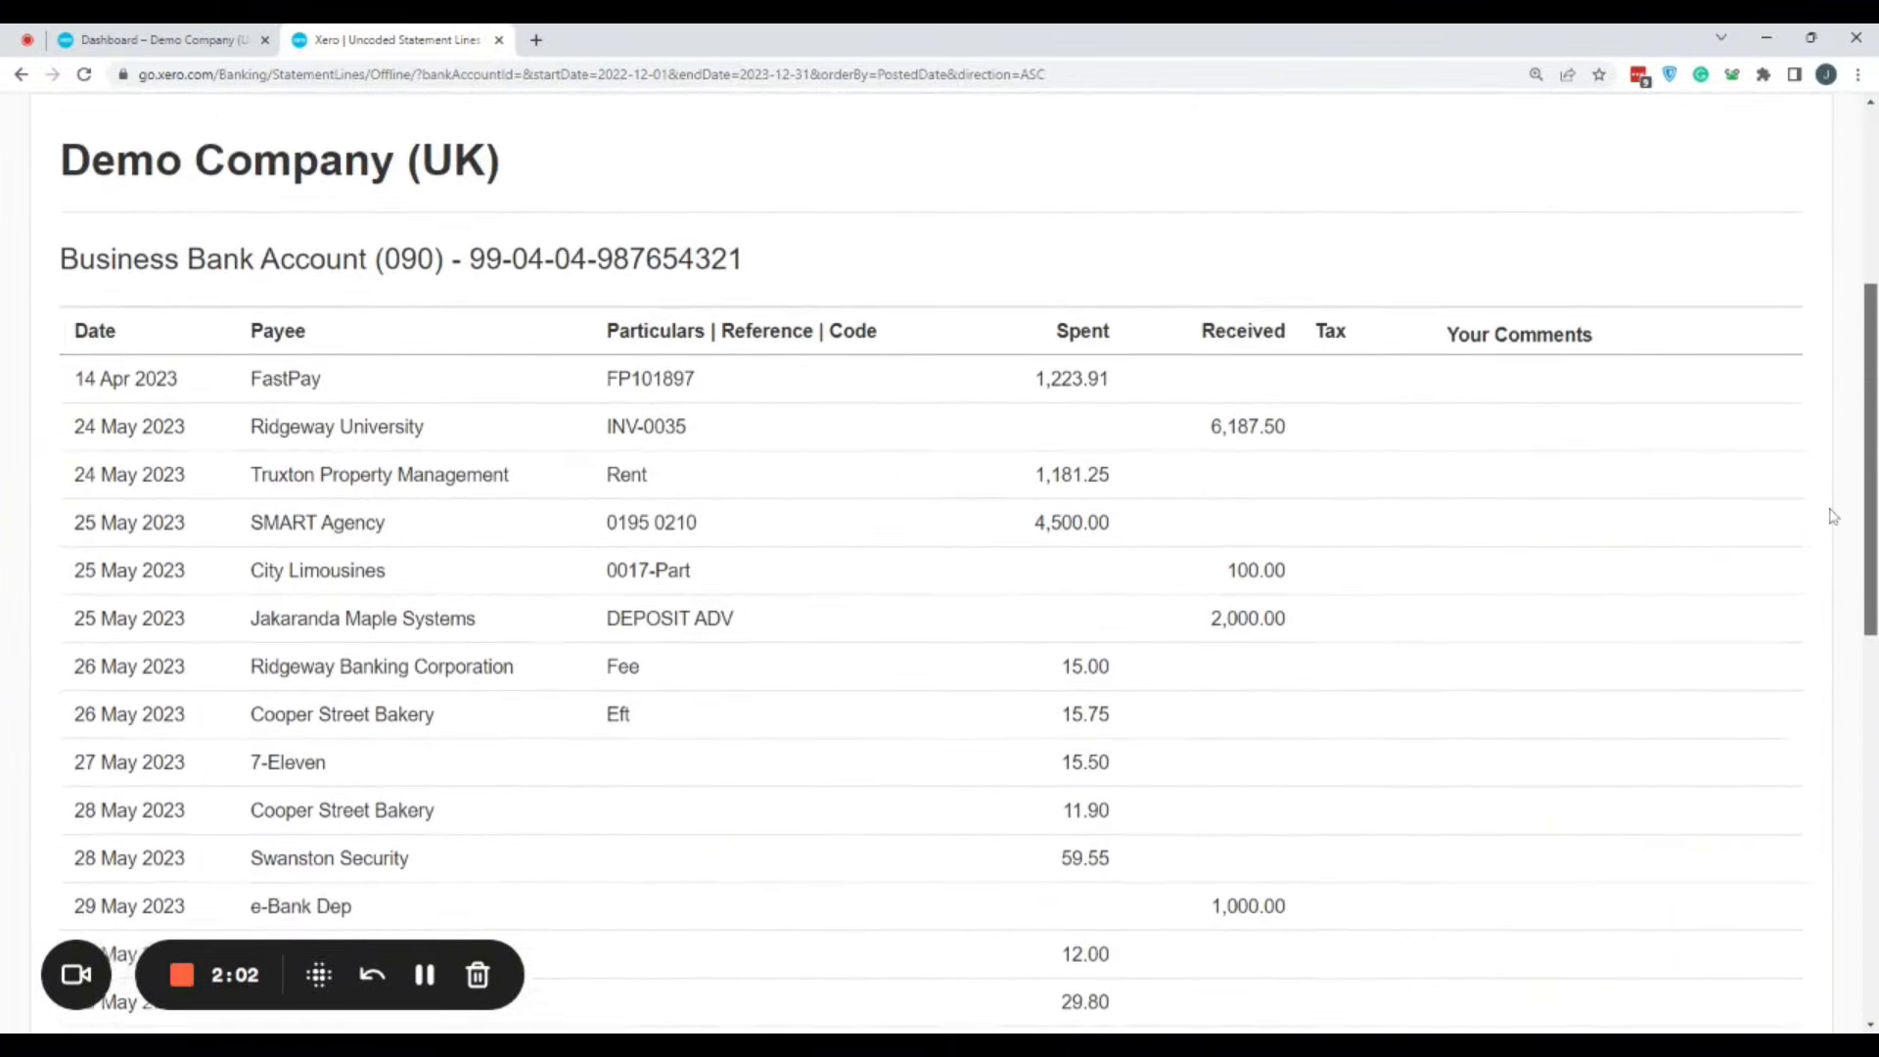
scroll(1840, 489, down, 3)
scroll(1849, 305, up, 15)
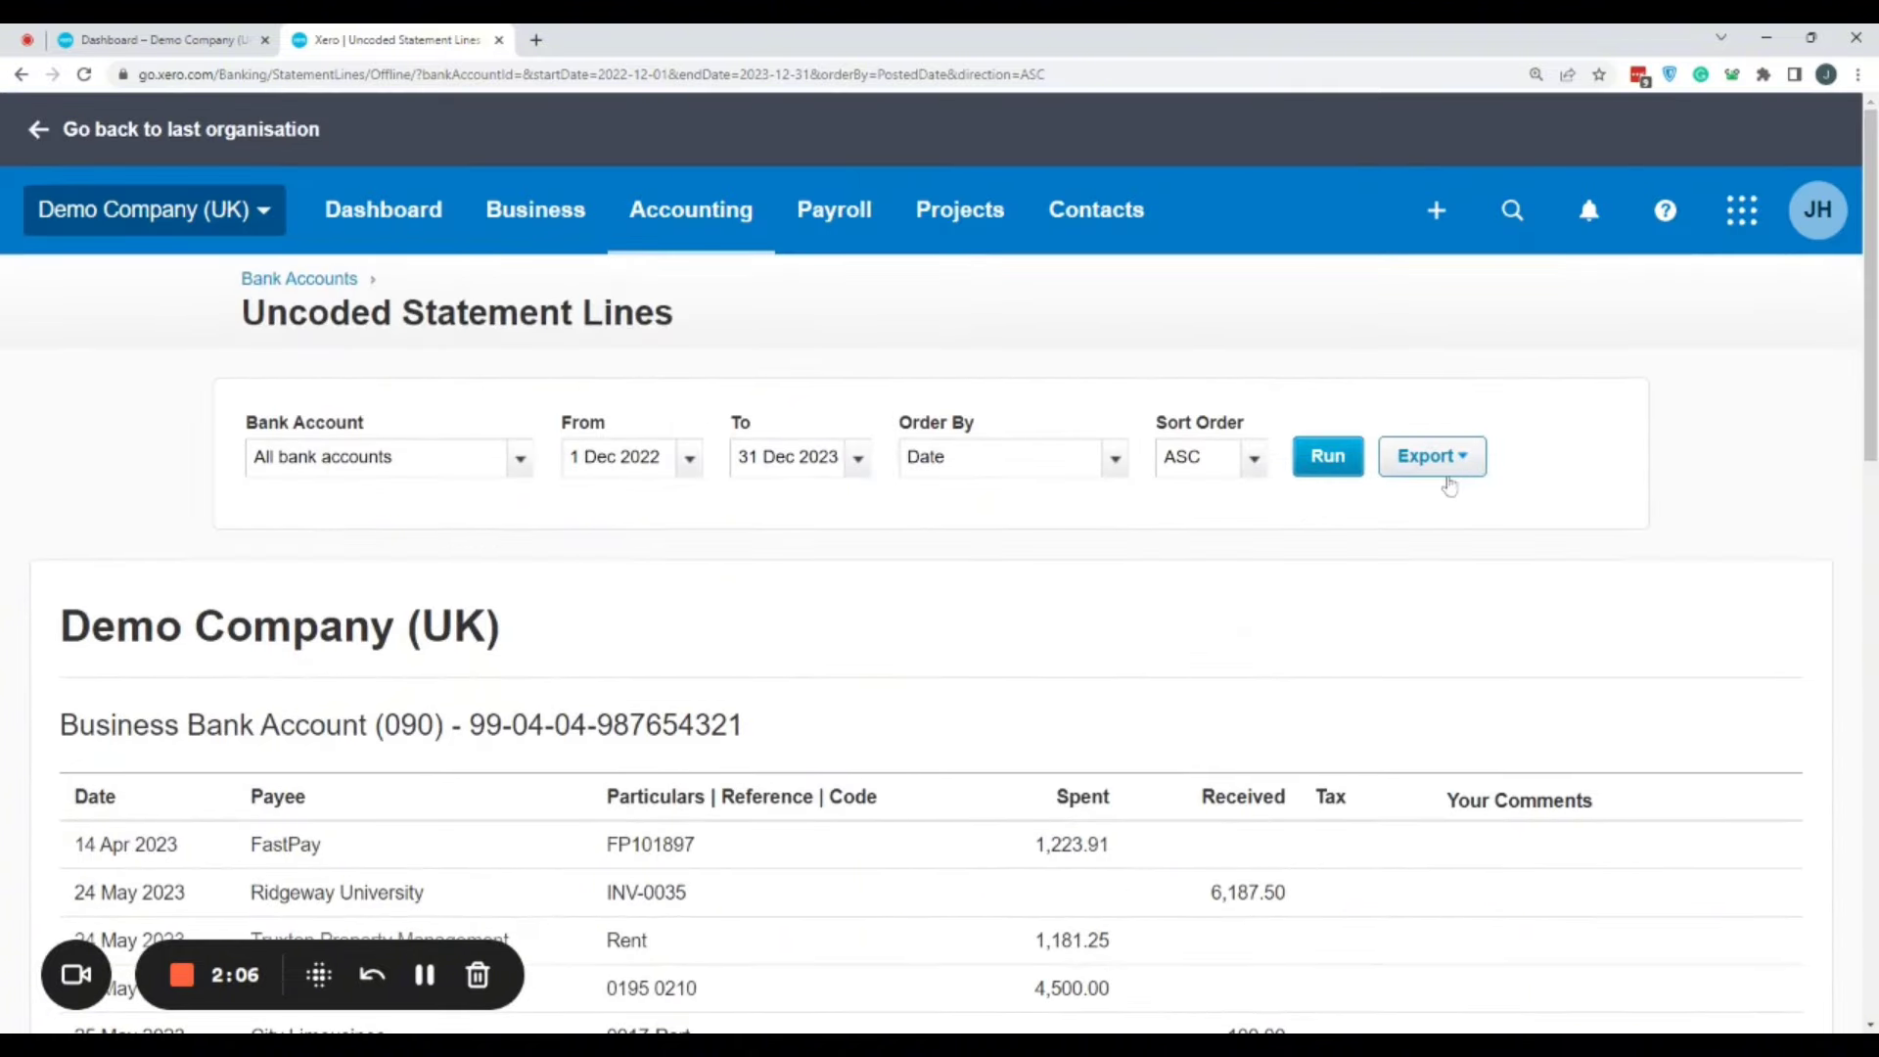
click(1446, 466)
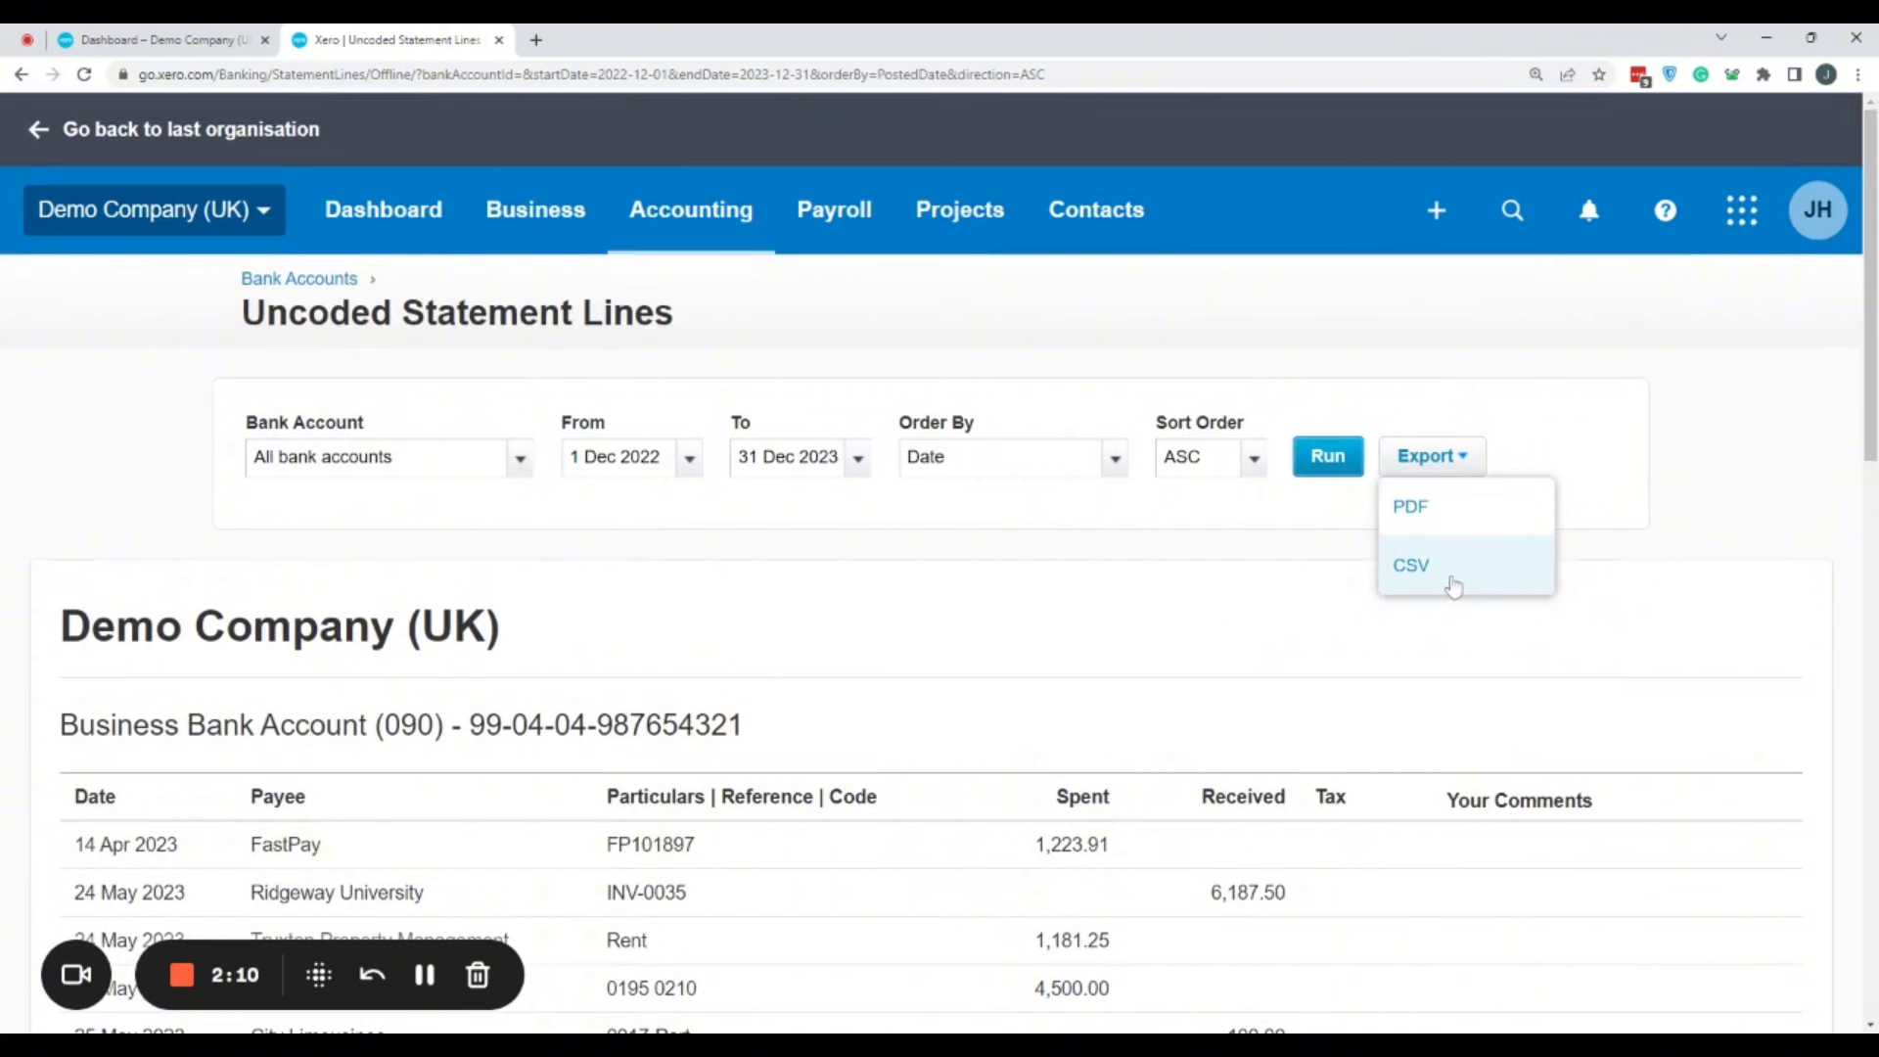
click(1231, 550)
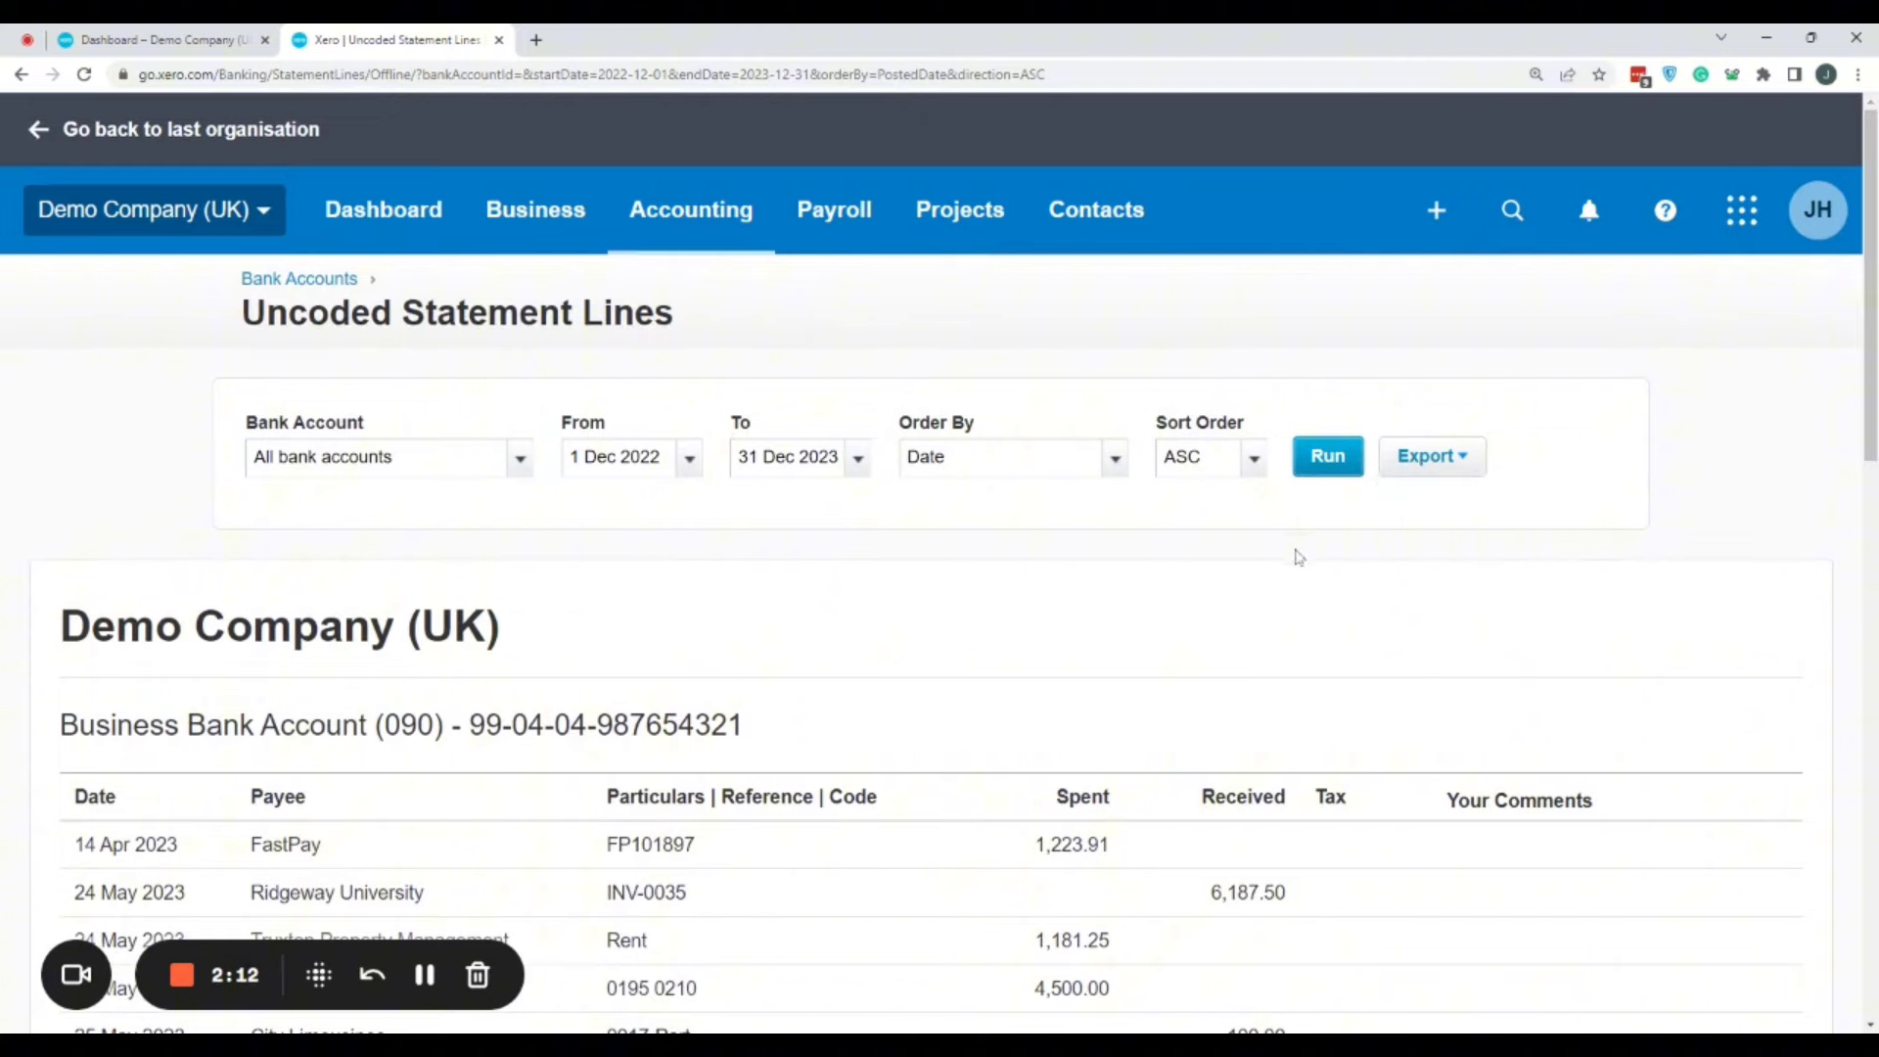
drag(1869, 347, 1869, 755)
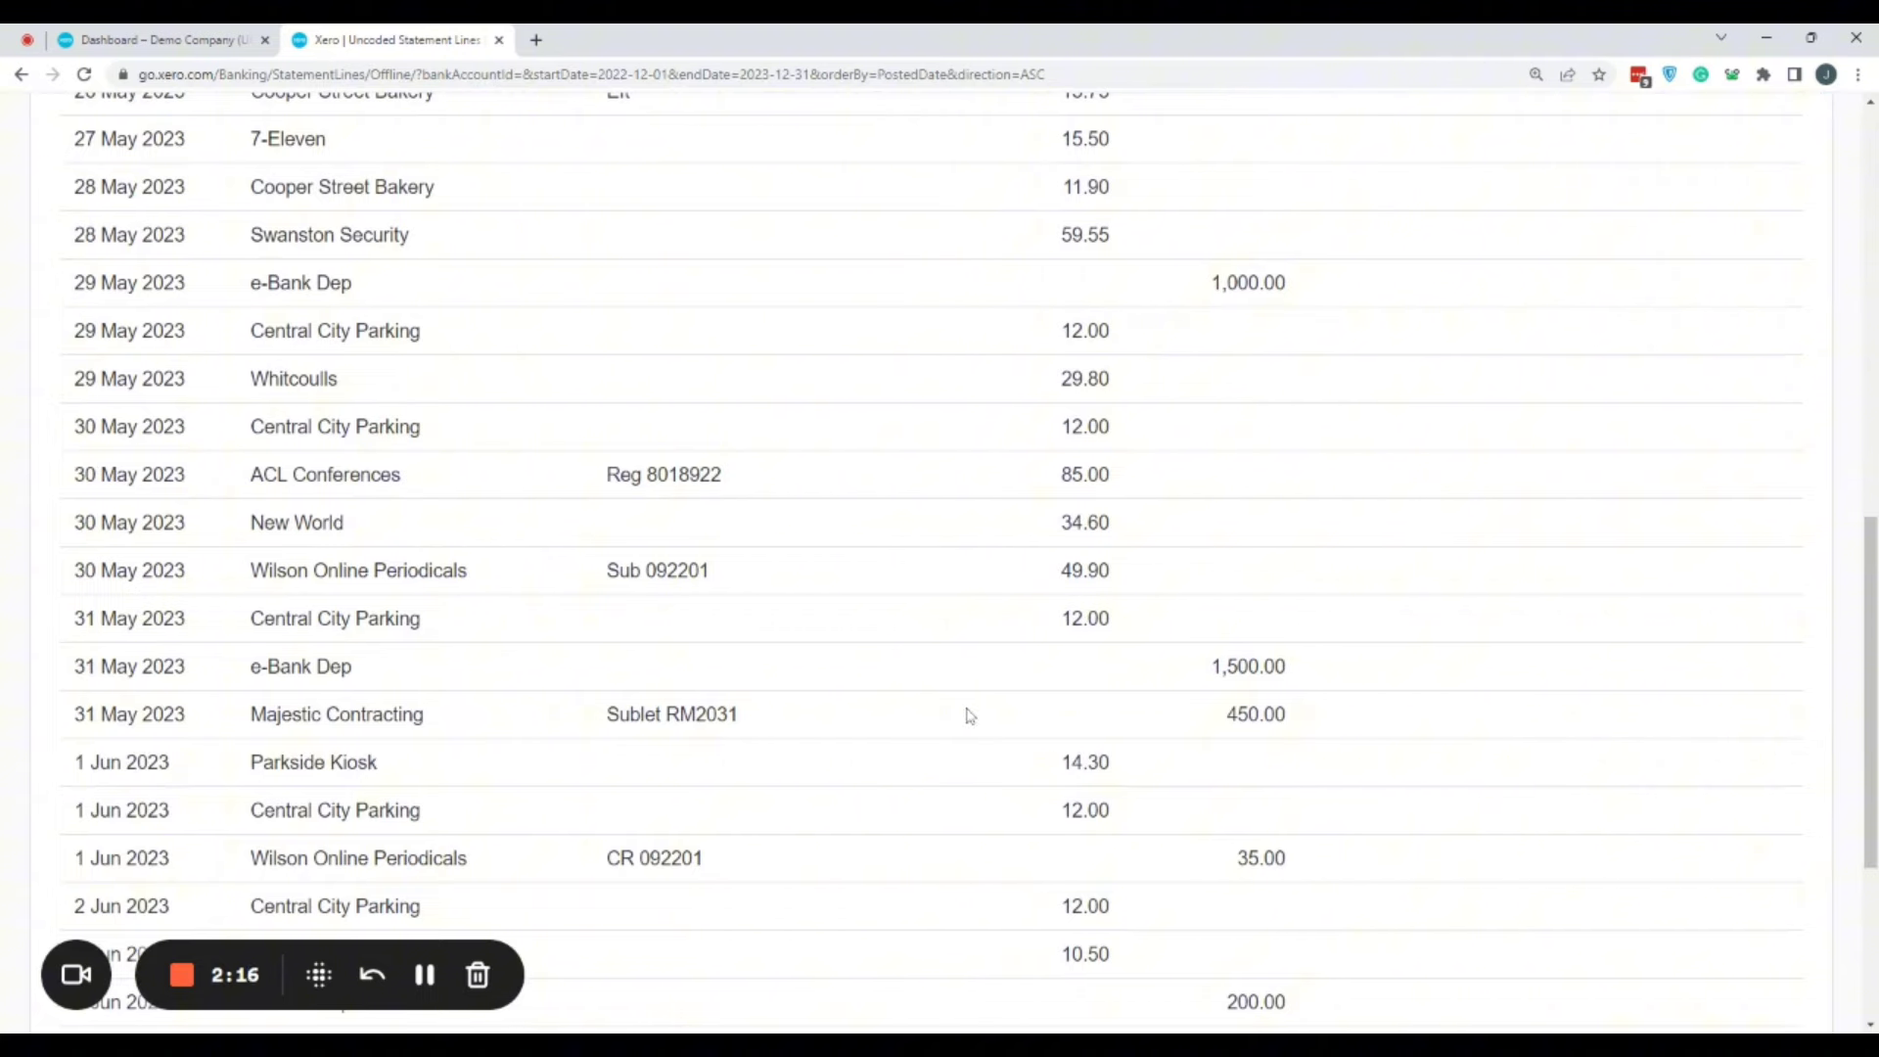
drag(1869, 693, 1868, 284)
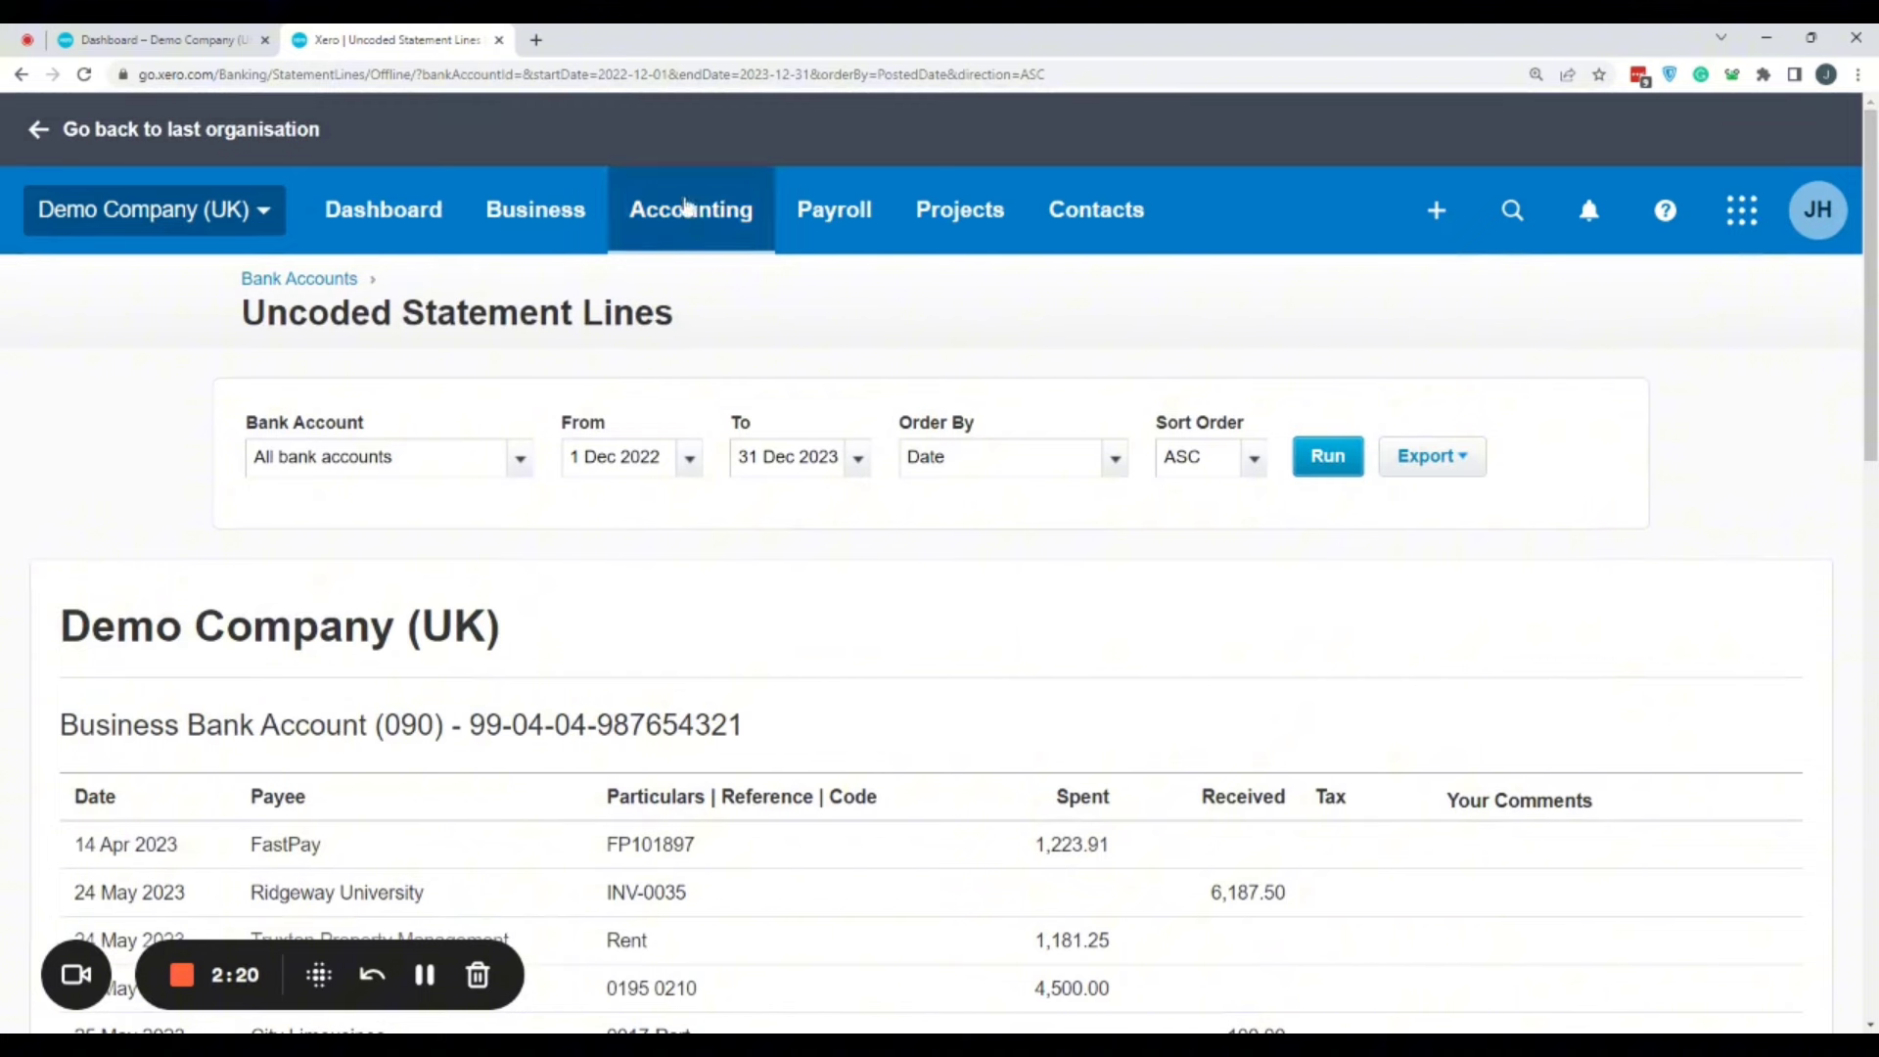
Return to the dashboard's browser tab and open the accounting Reports page in a separate tab
click(127, 35)
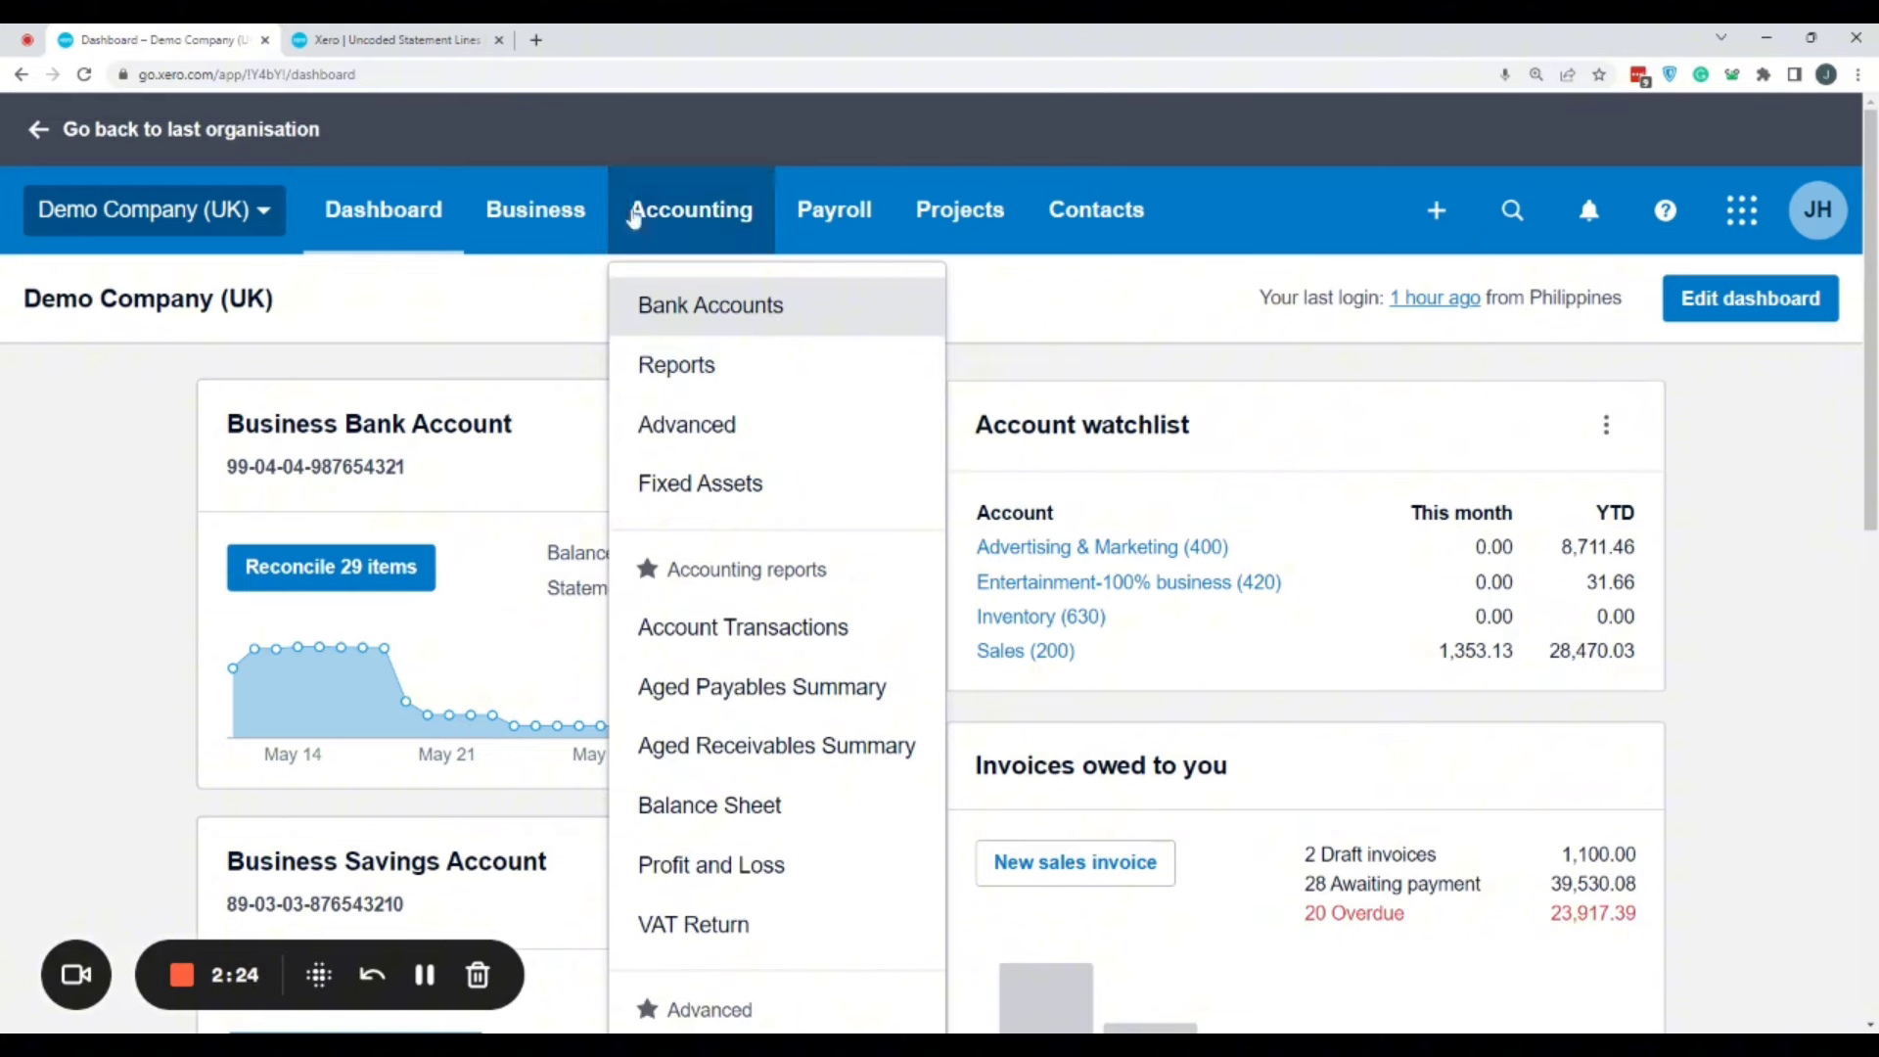
click(750, 384)
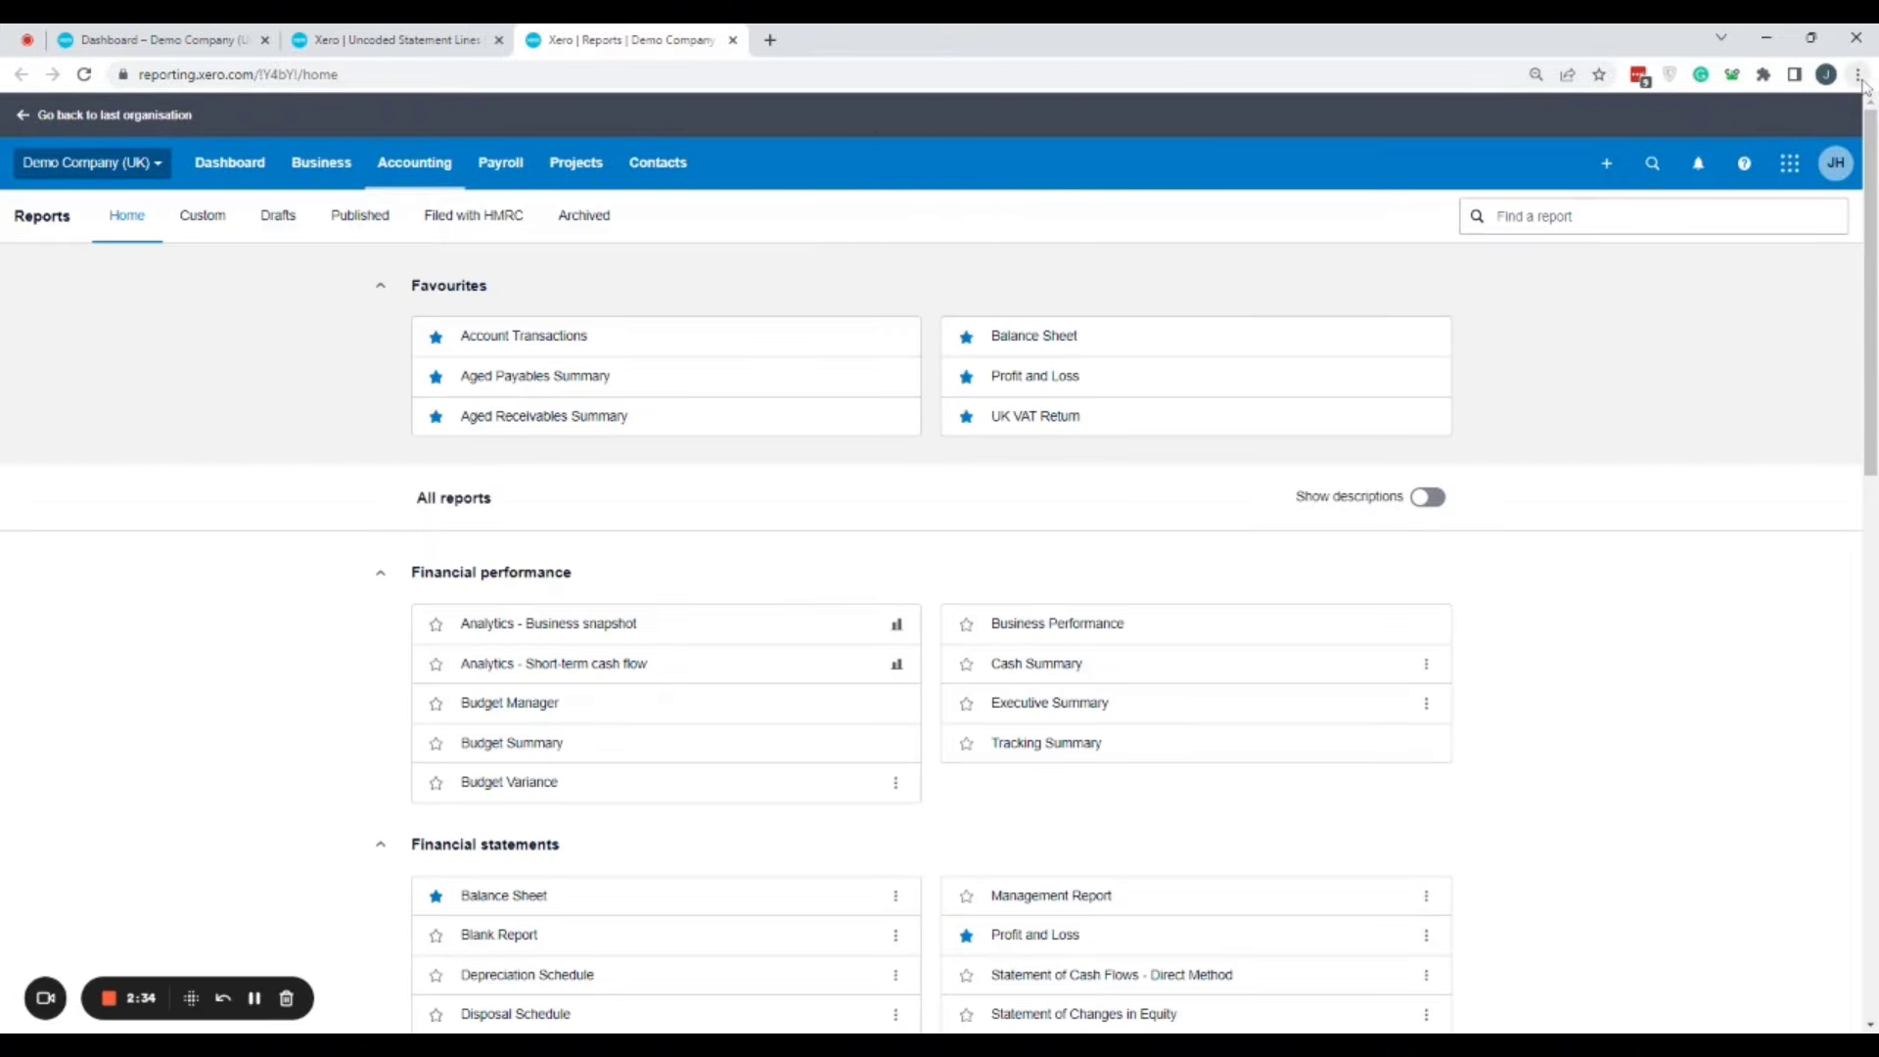
key(ctrl+plus)
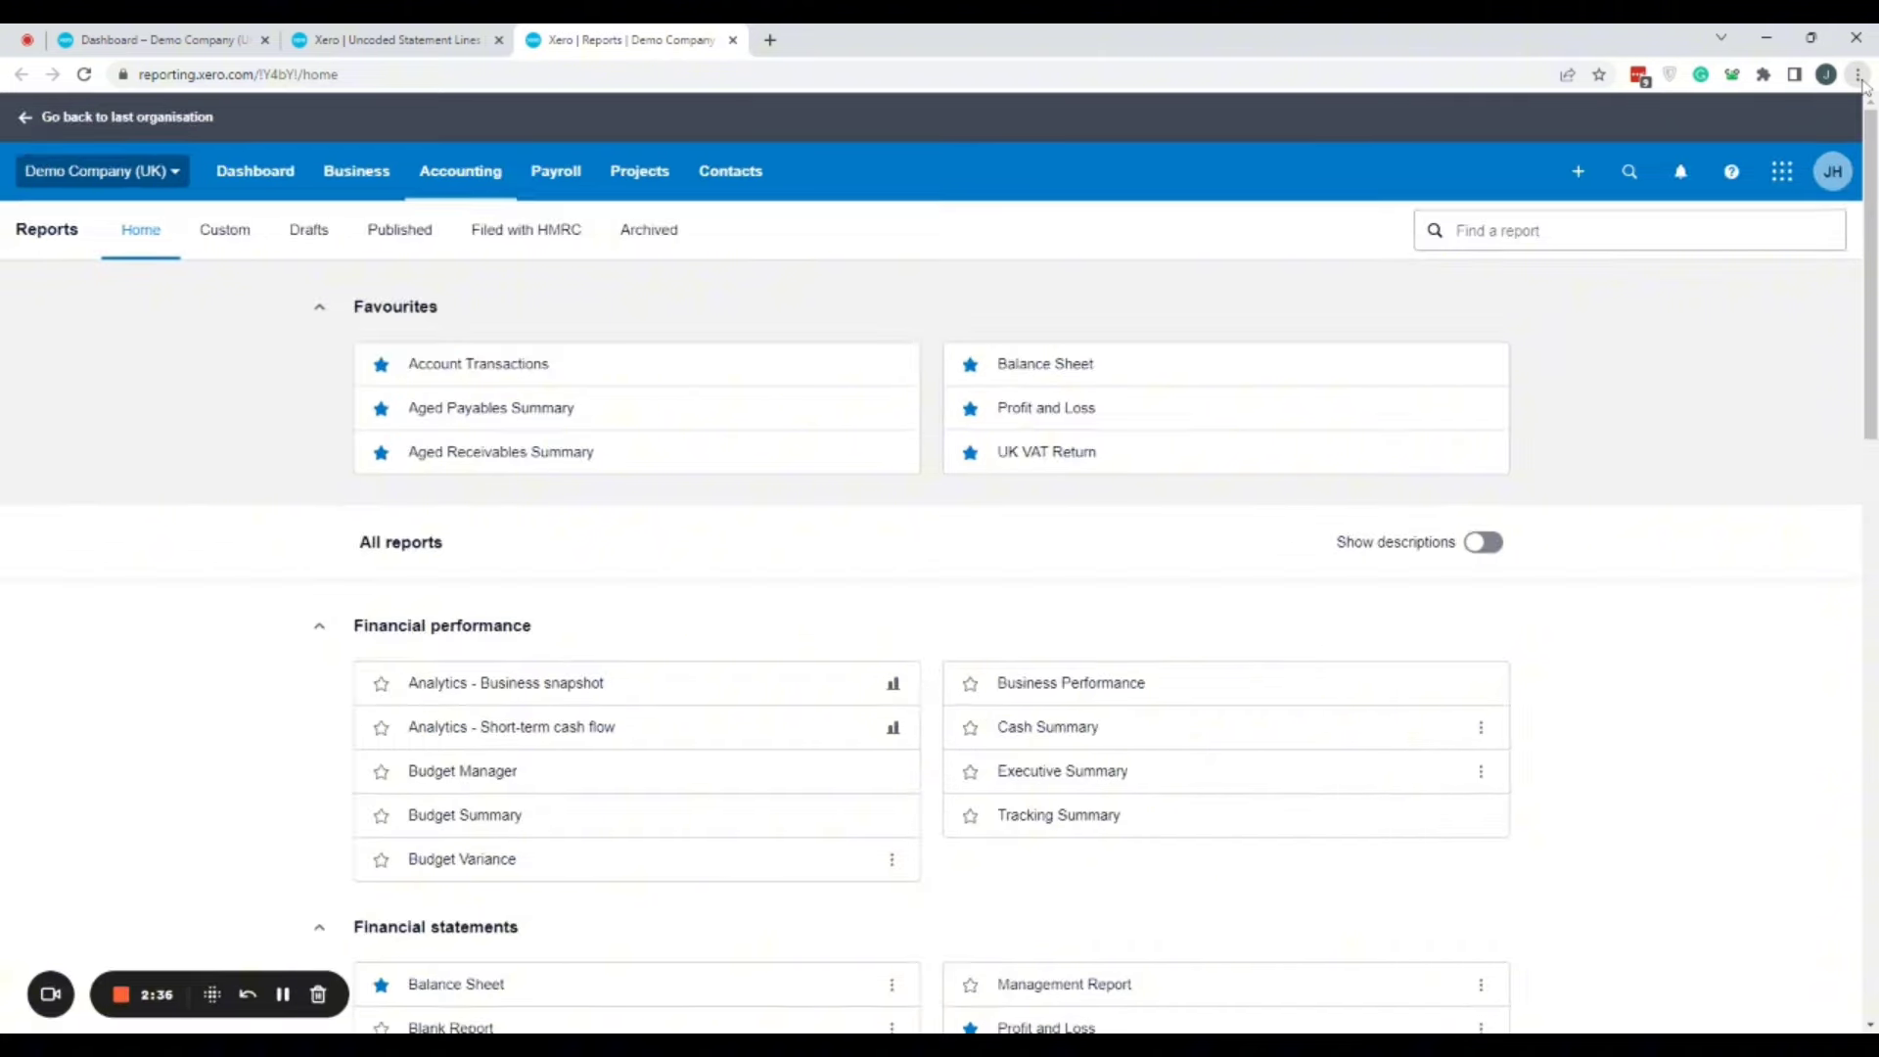
key(ctrl+plus)
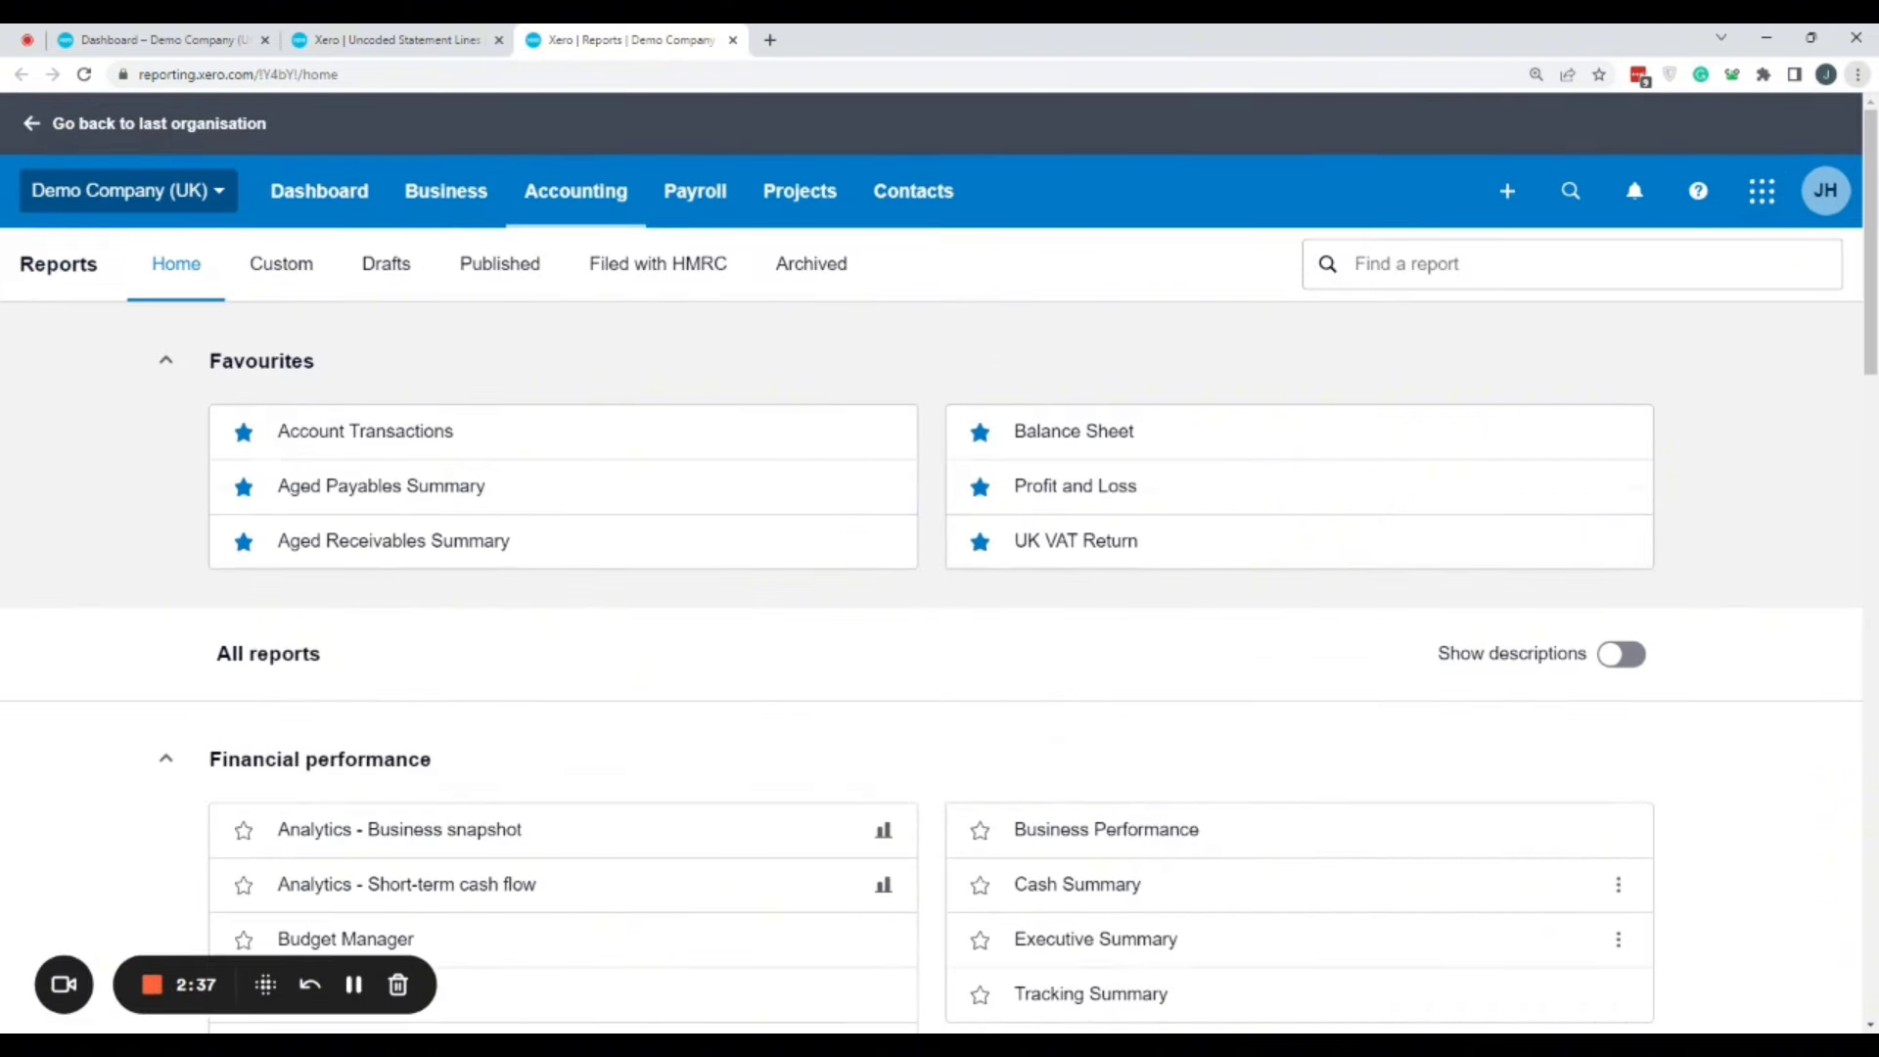
key(ctrl+plus)
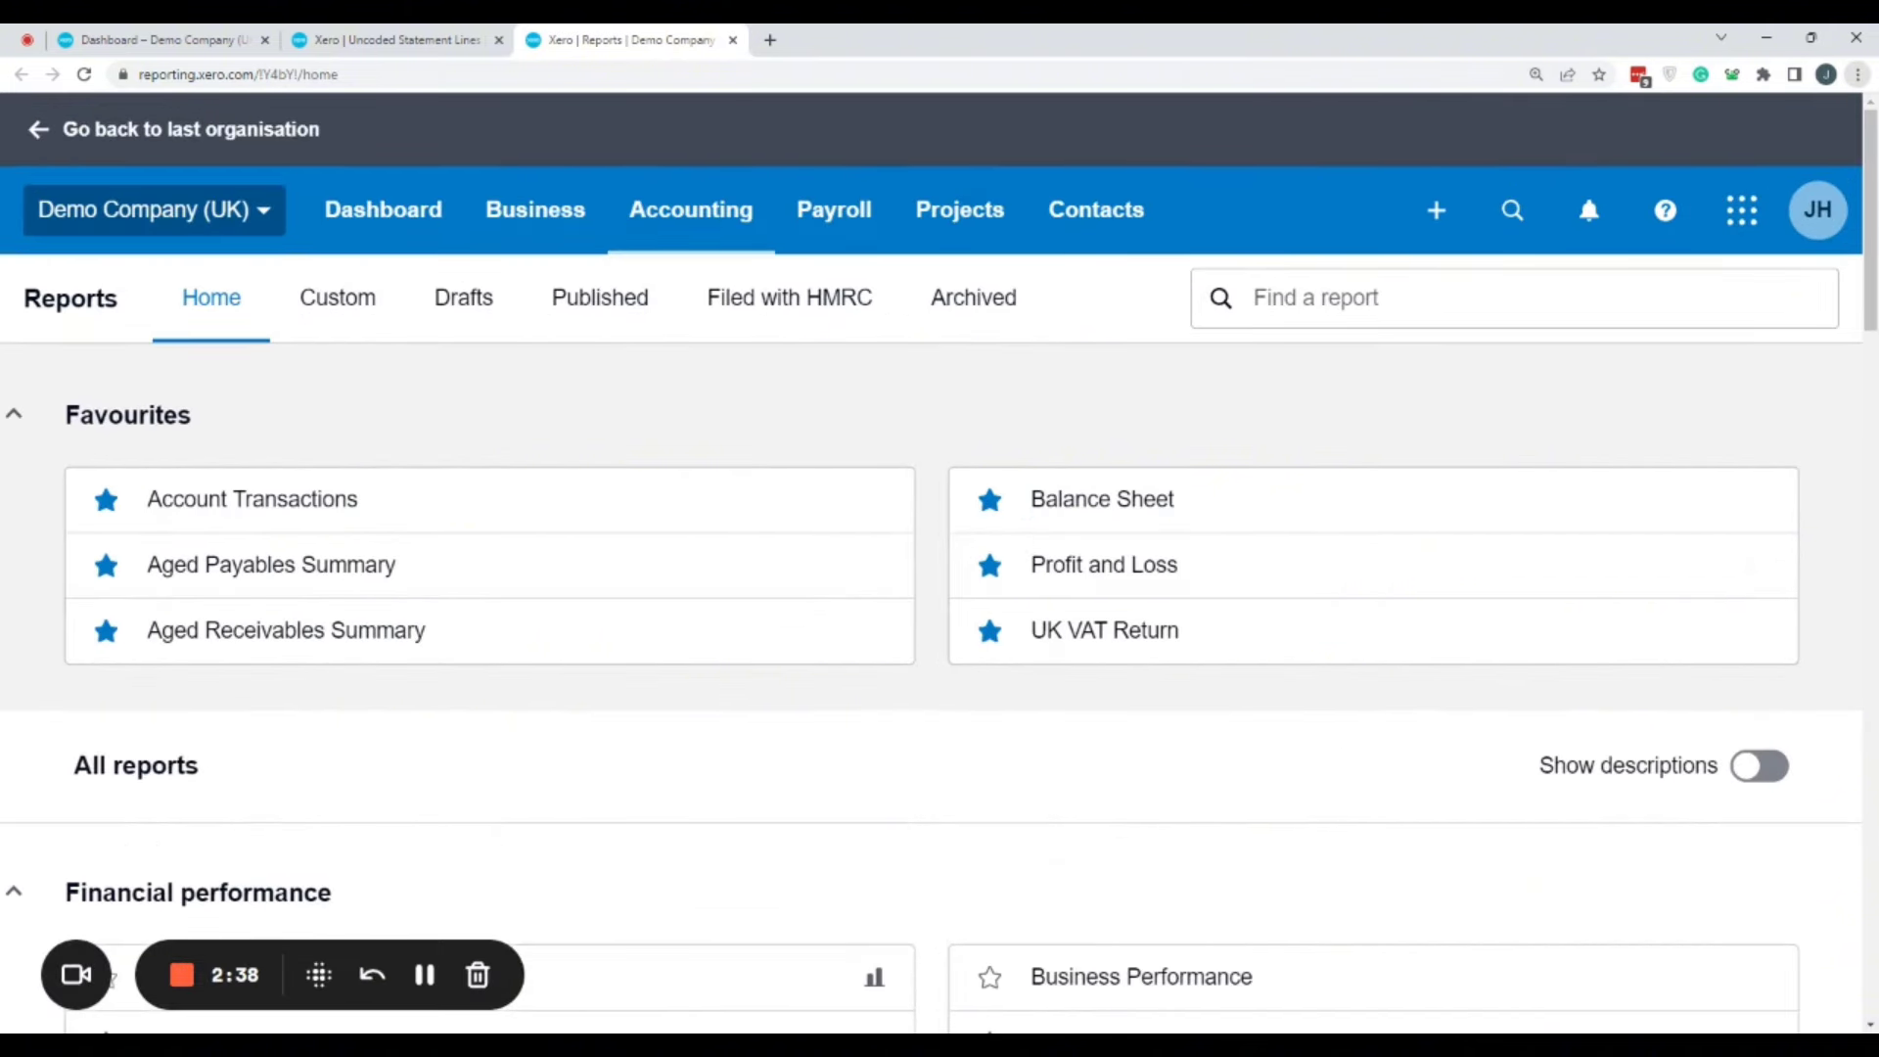
Add the Business Performance report to the favourites and remove it, and do the same with the Cash Summary report
scroll(1076, 548, down, 2)
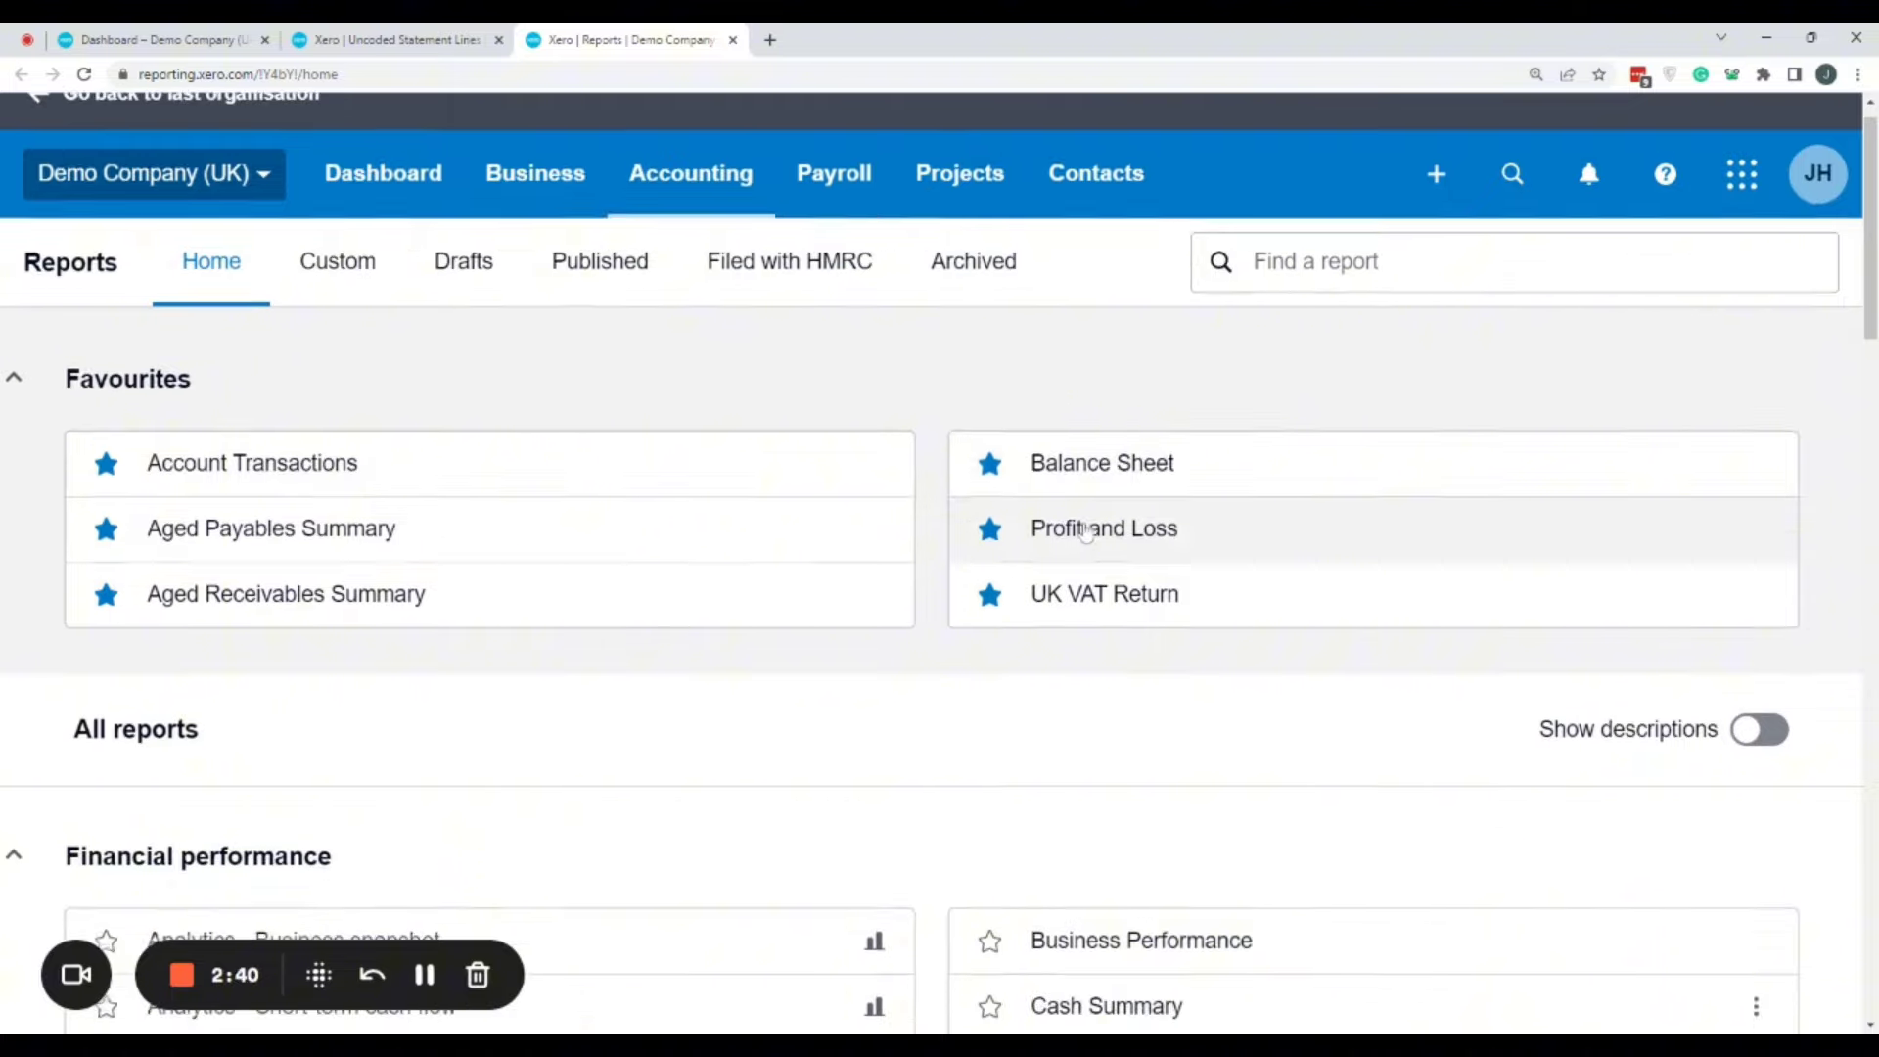
click(989, 781)
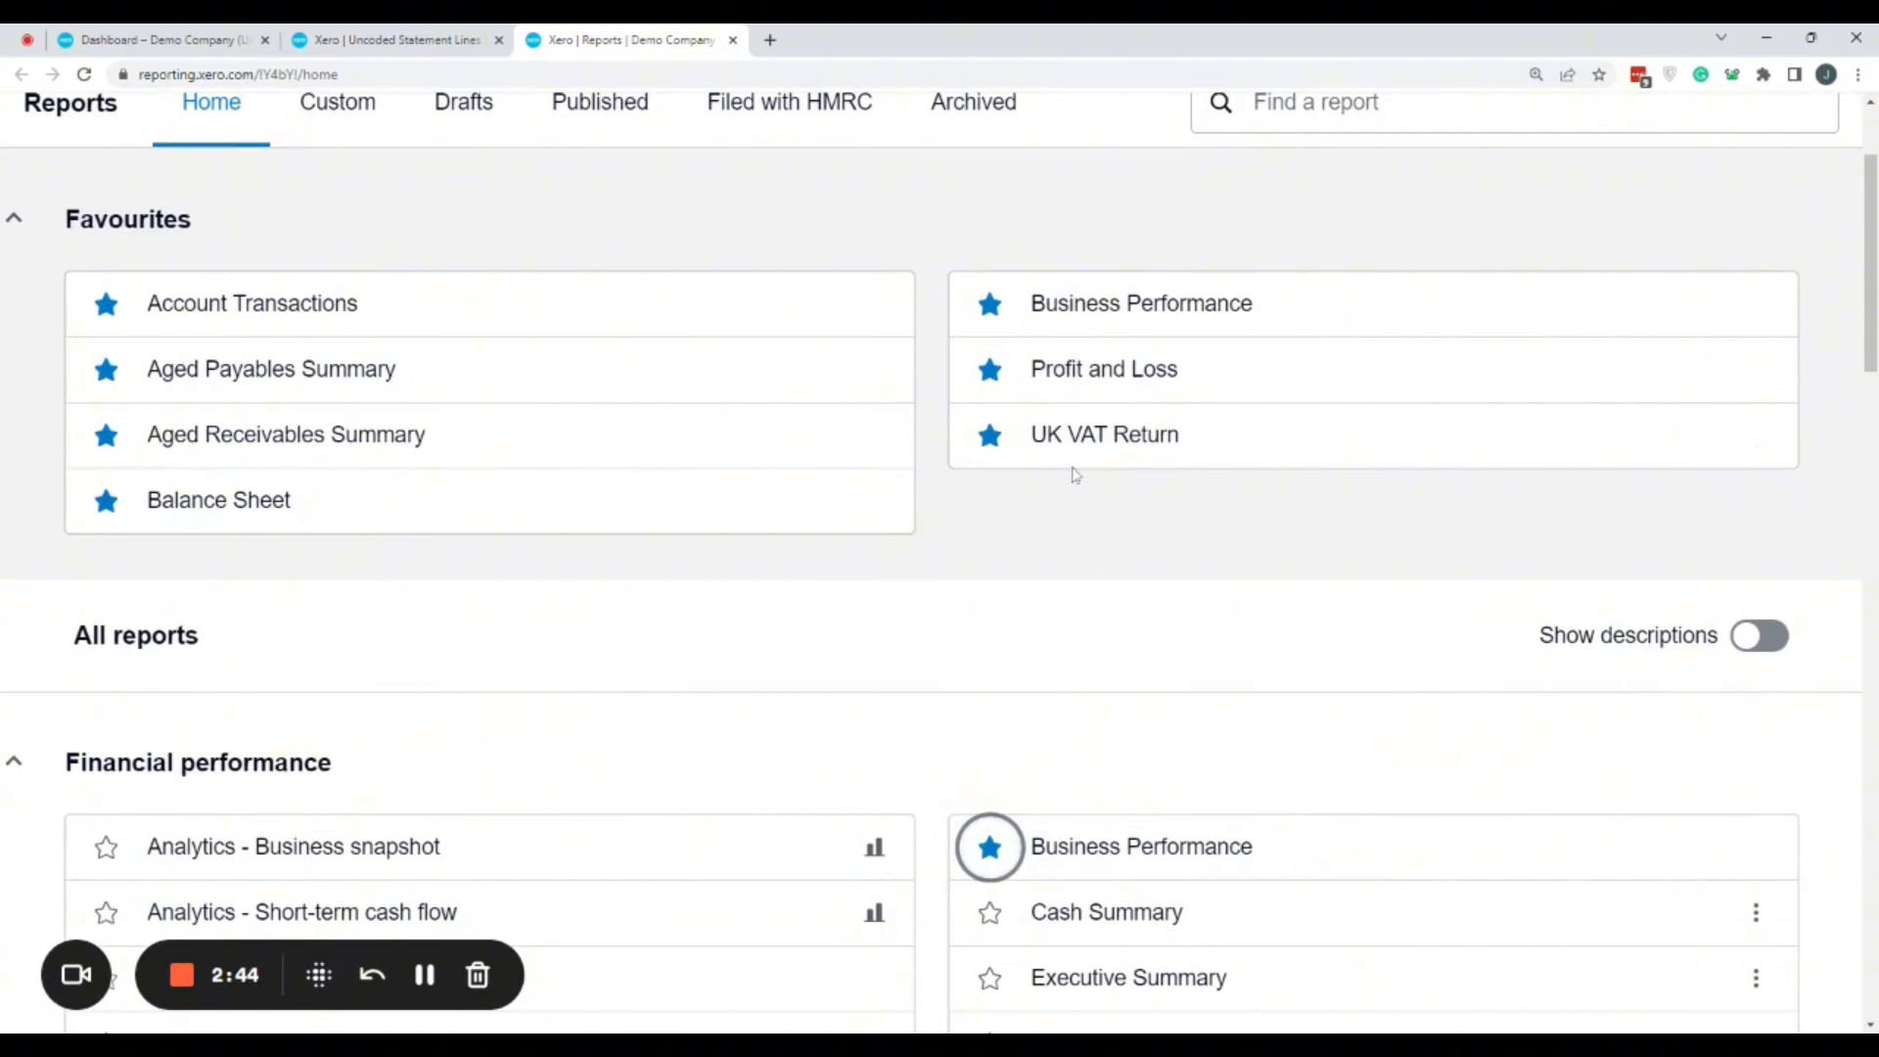
click(990, 847)
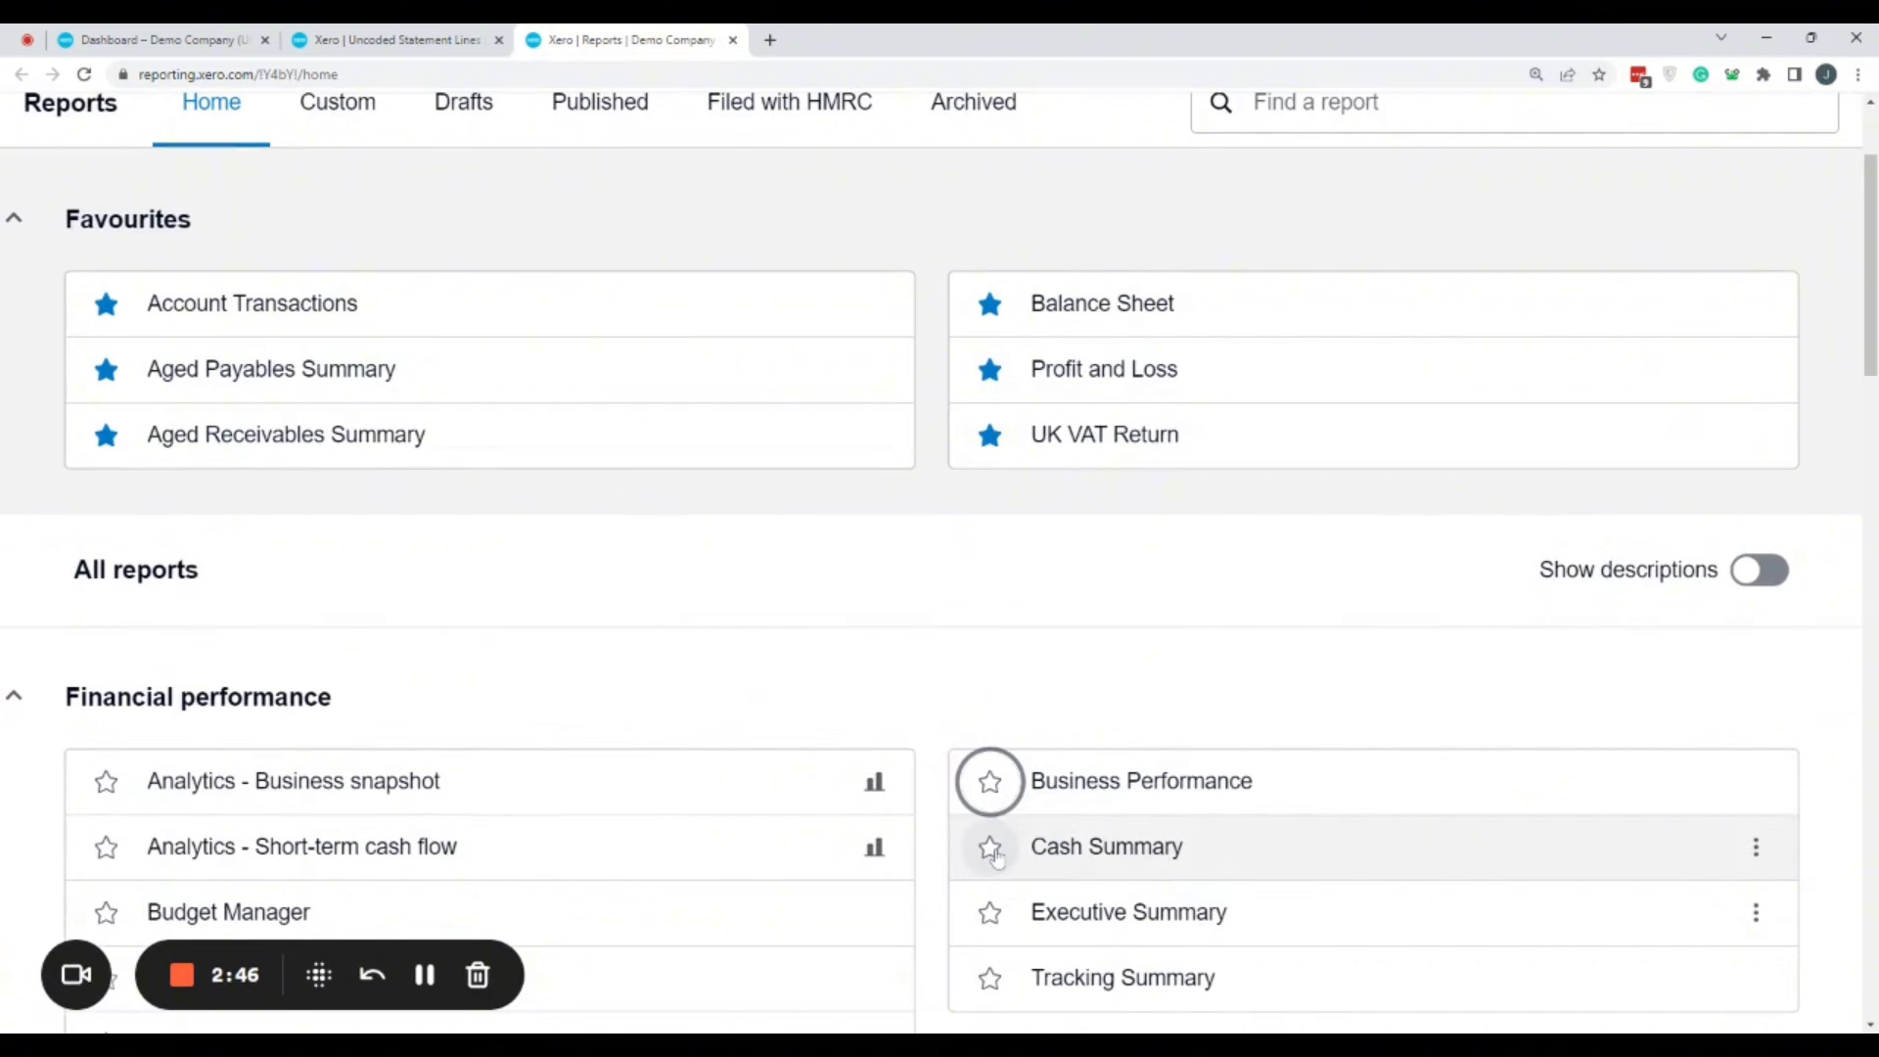
click(993, 851)
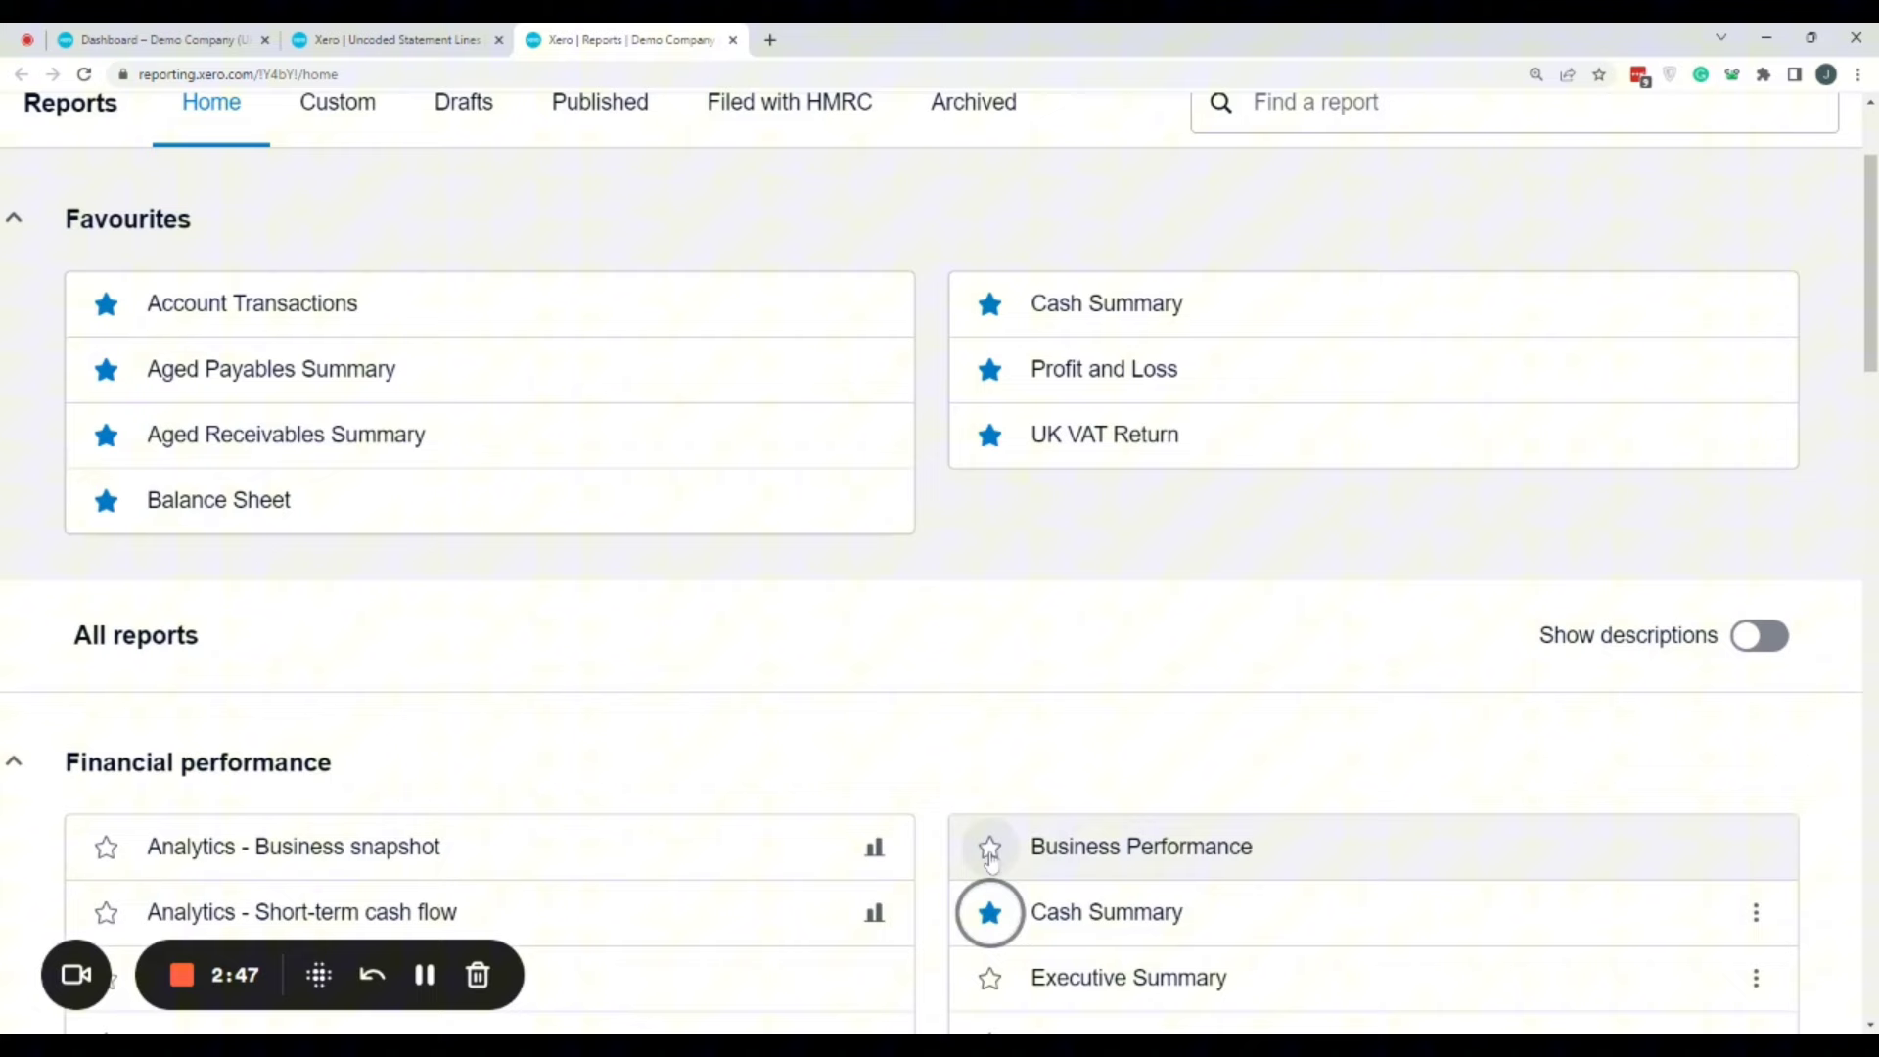
click(991, 914)
Look through the full reports list, from Financial performance and Financial statements to Payables and receivables, Payroll and Reconciliations
scroll(503, 541, down, 6)
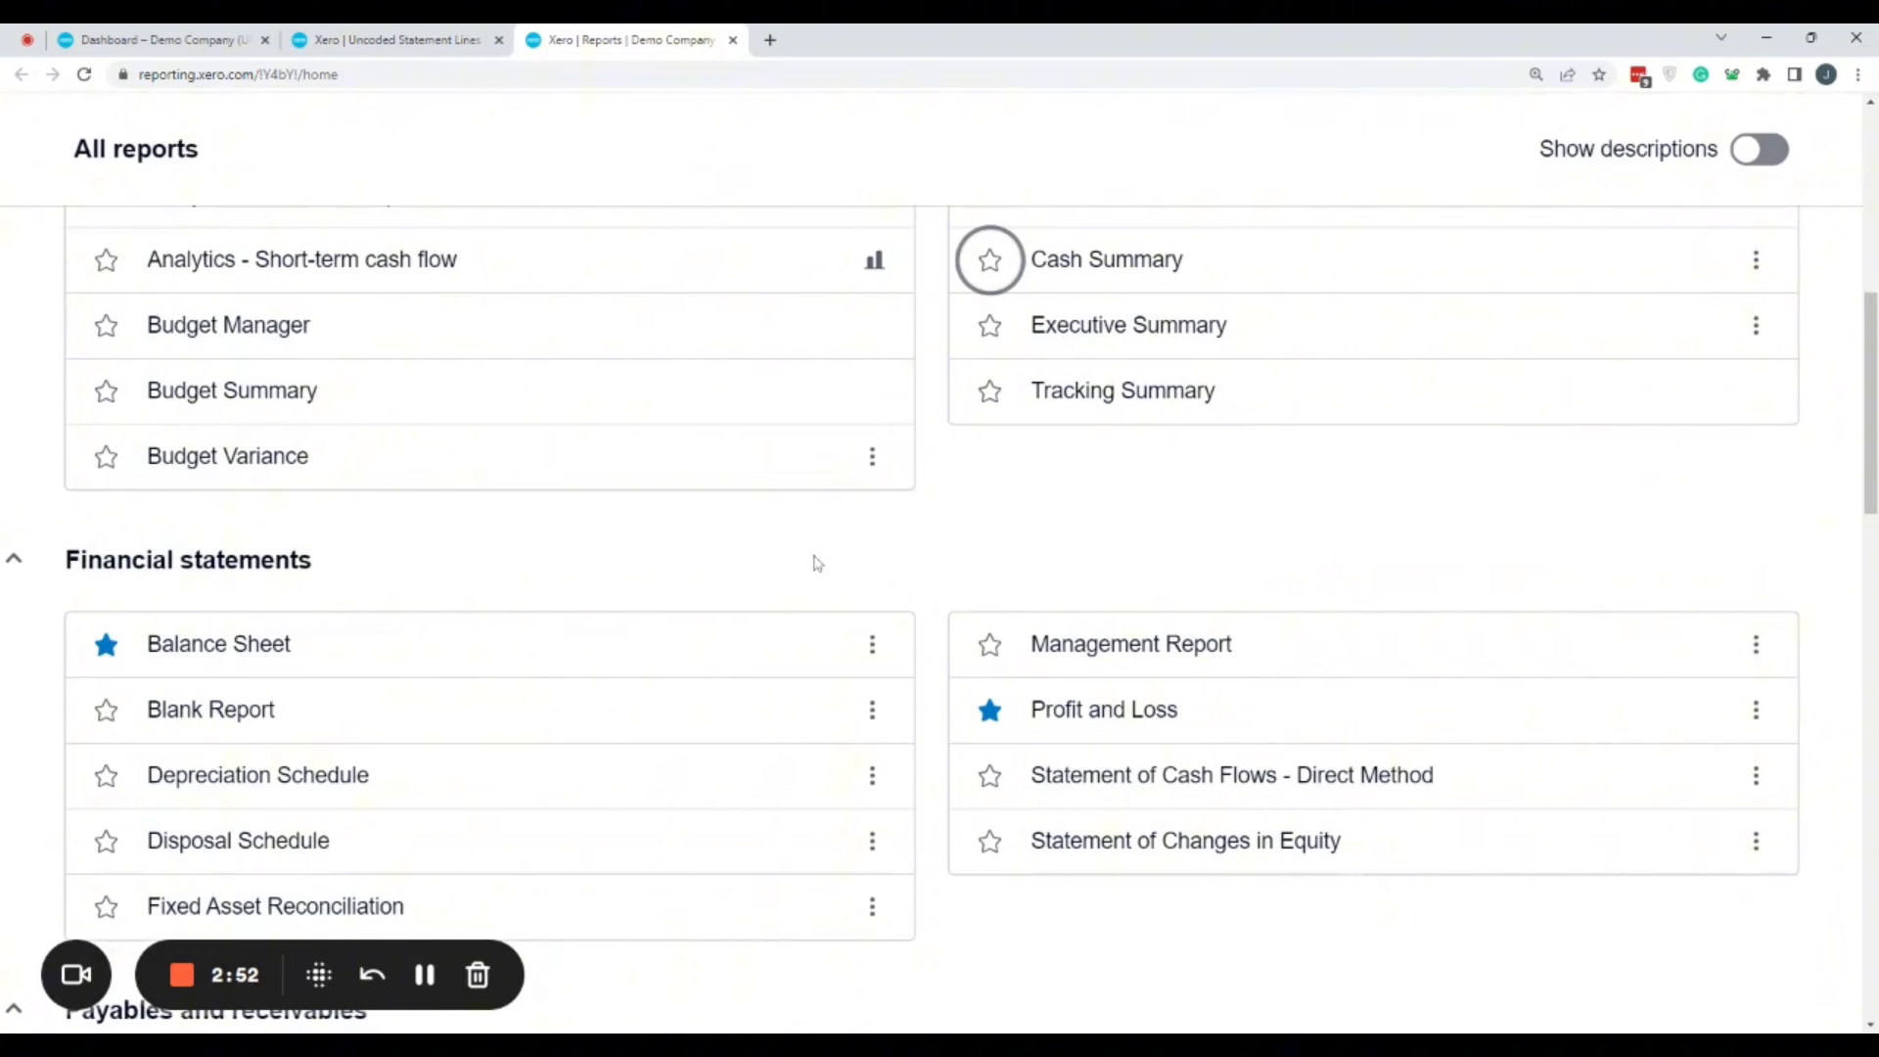
scroll(817, 566, down, 1)
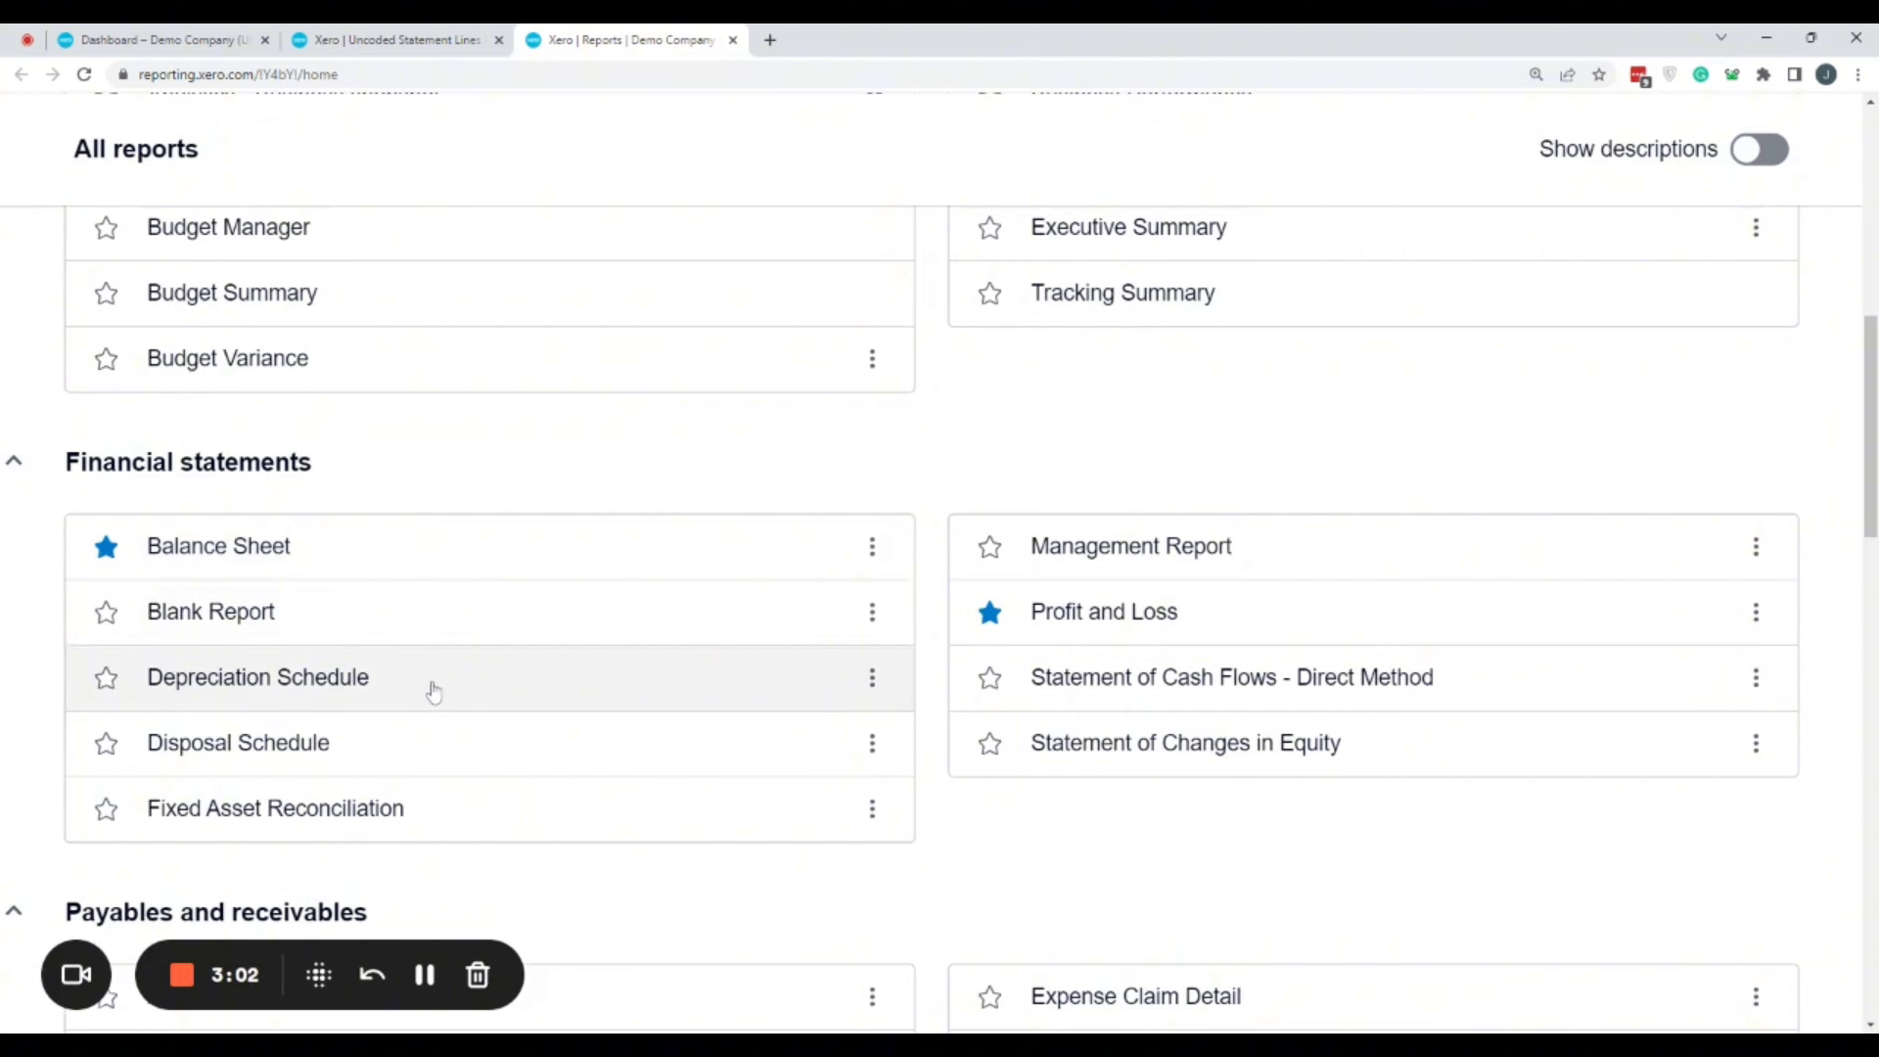
scroll(519, 690, down, 1)
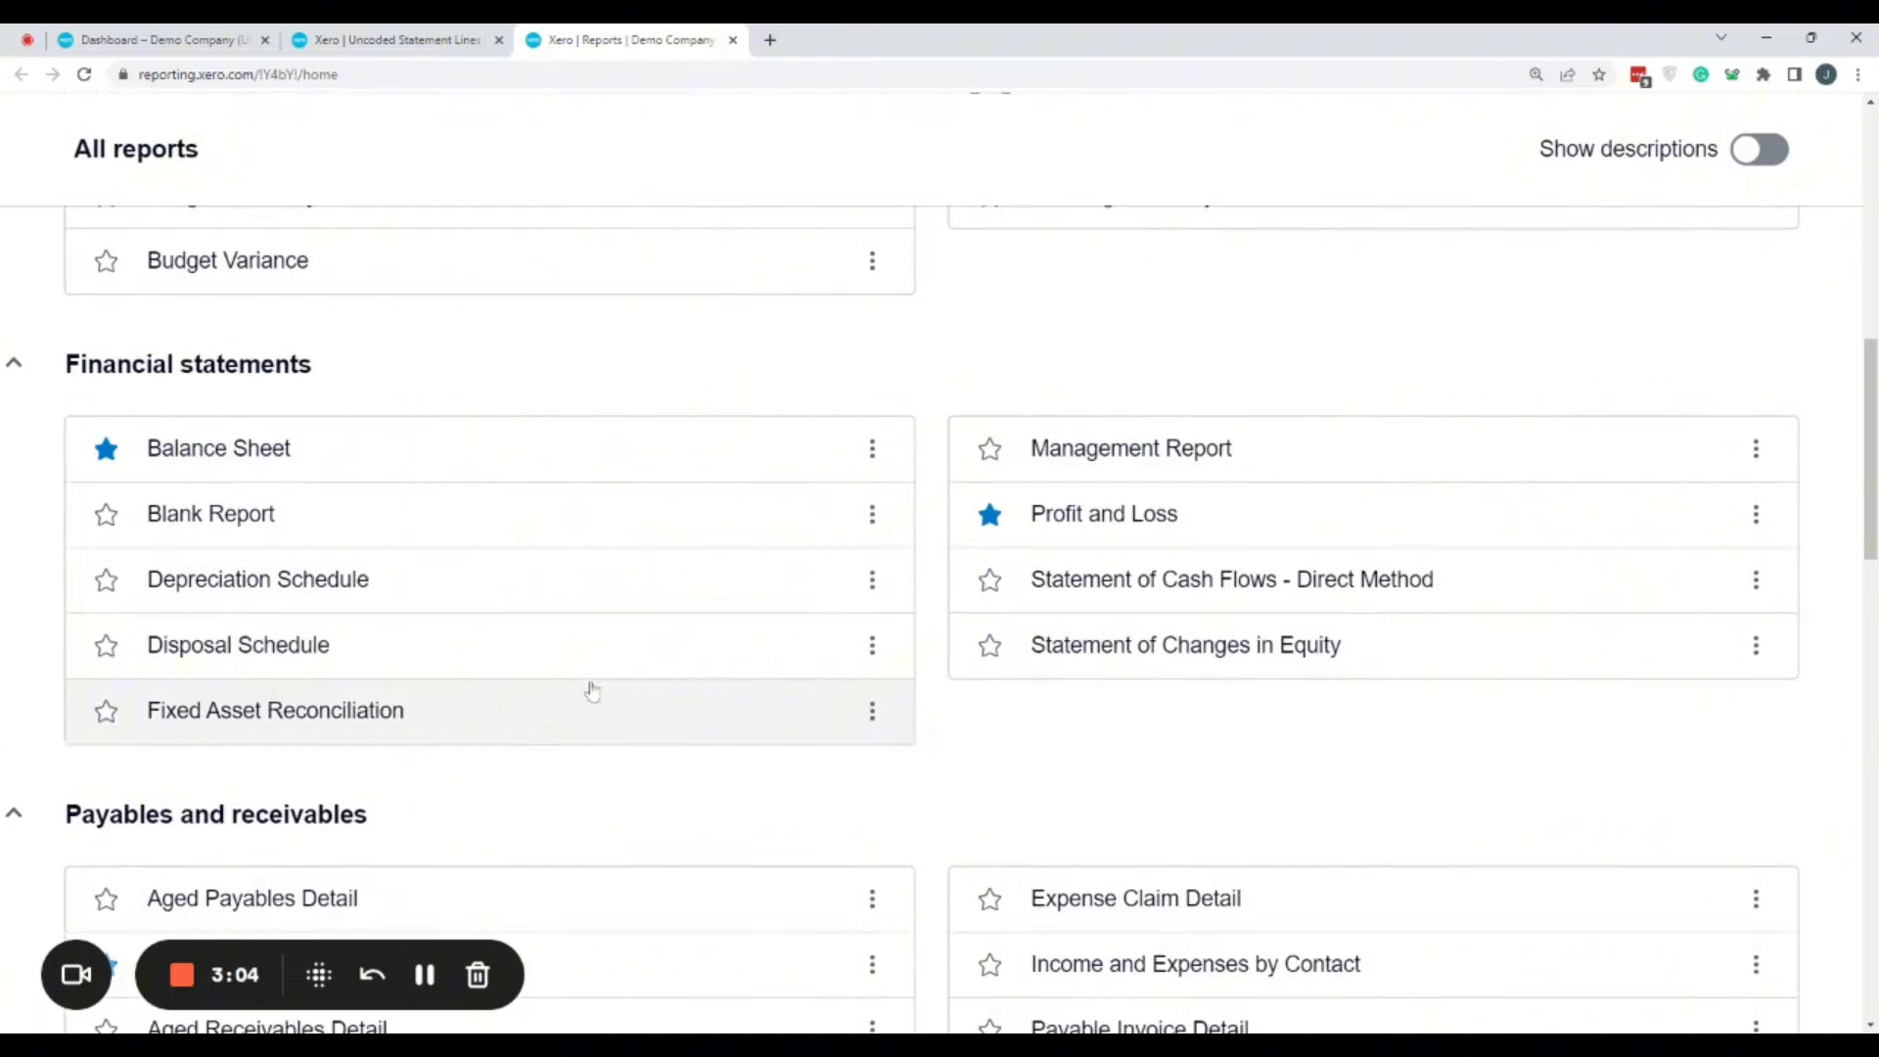
scroll(1272, 695, down, 5)
scroll(1267, 722, down, 1)
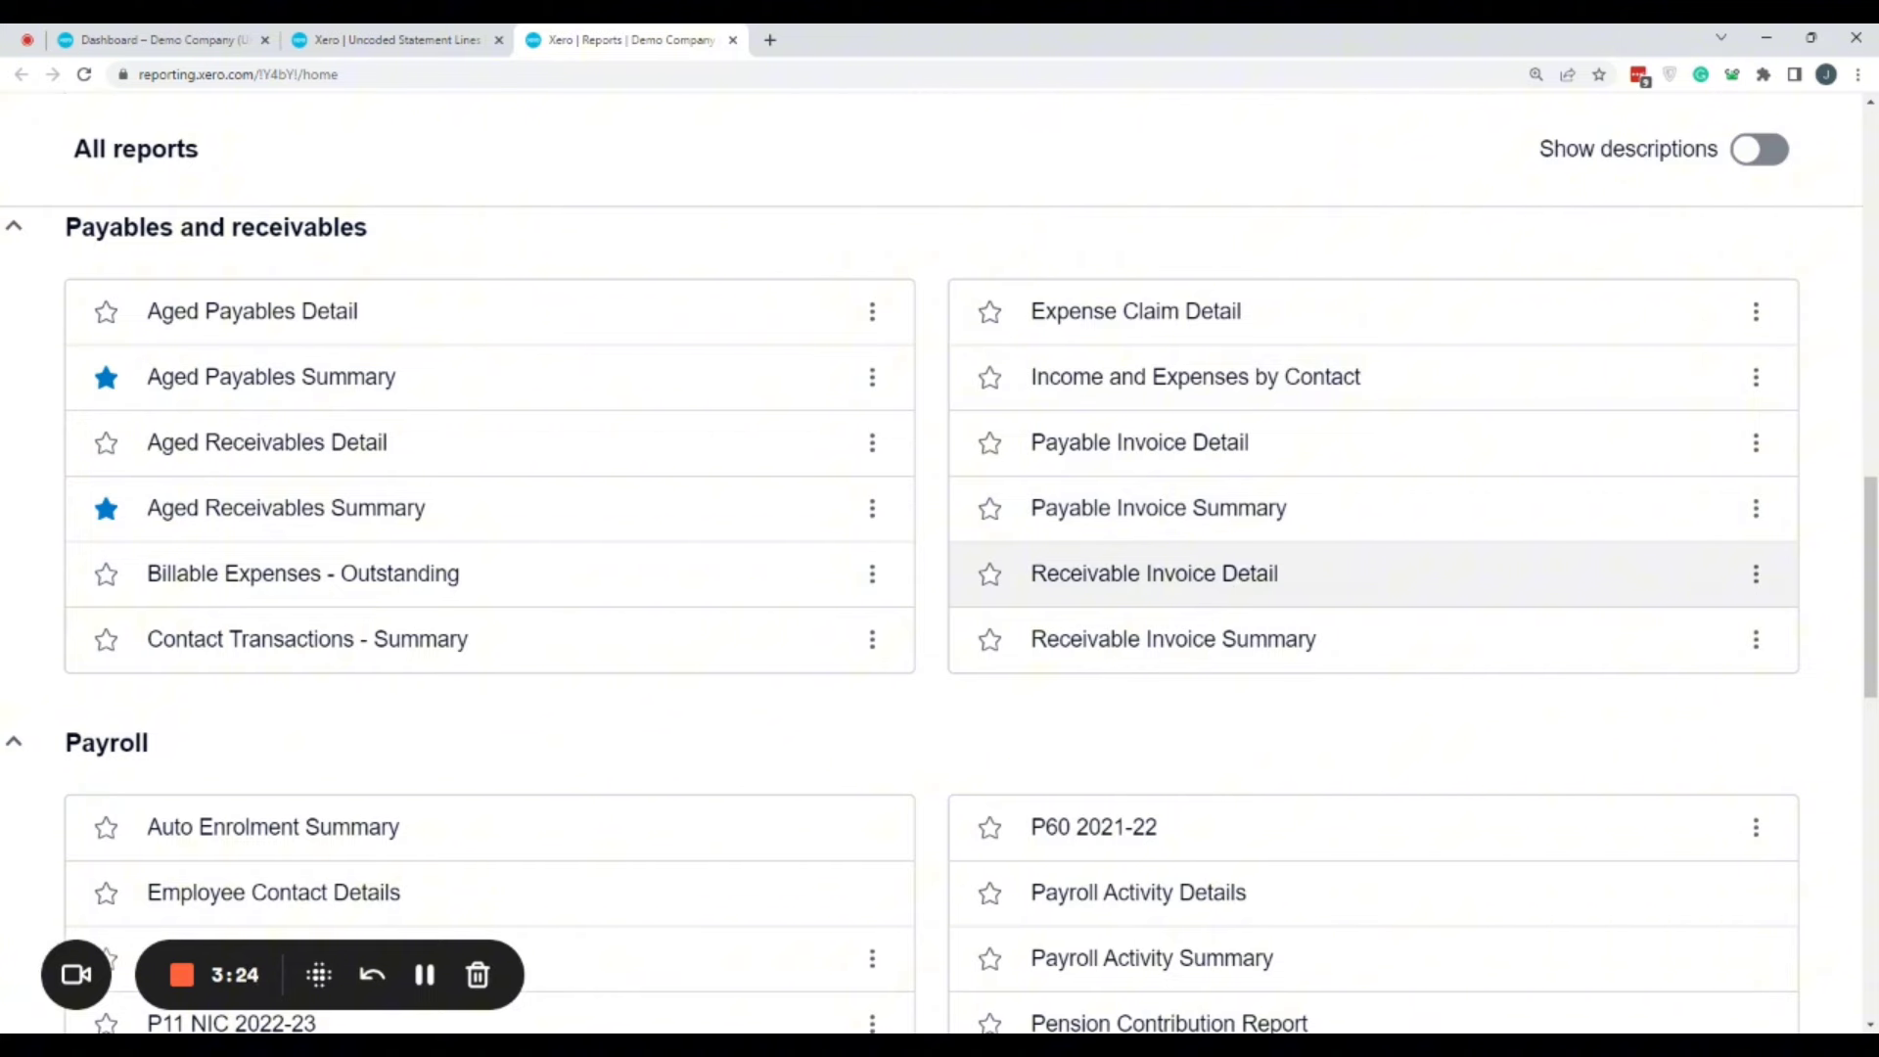
scroll(952, 637, down, 2)
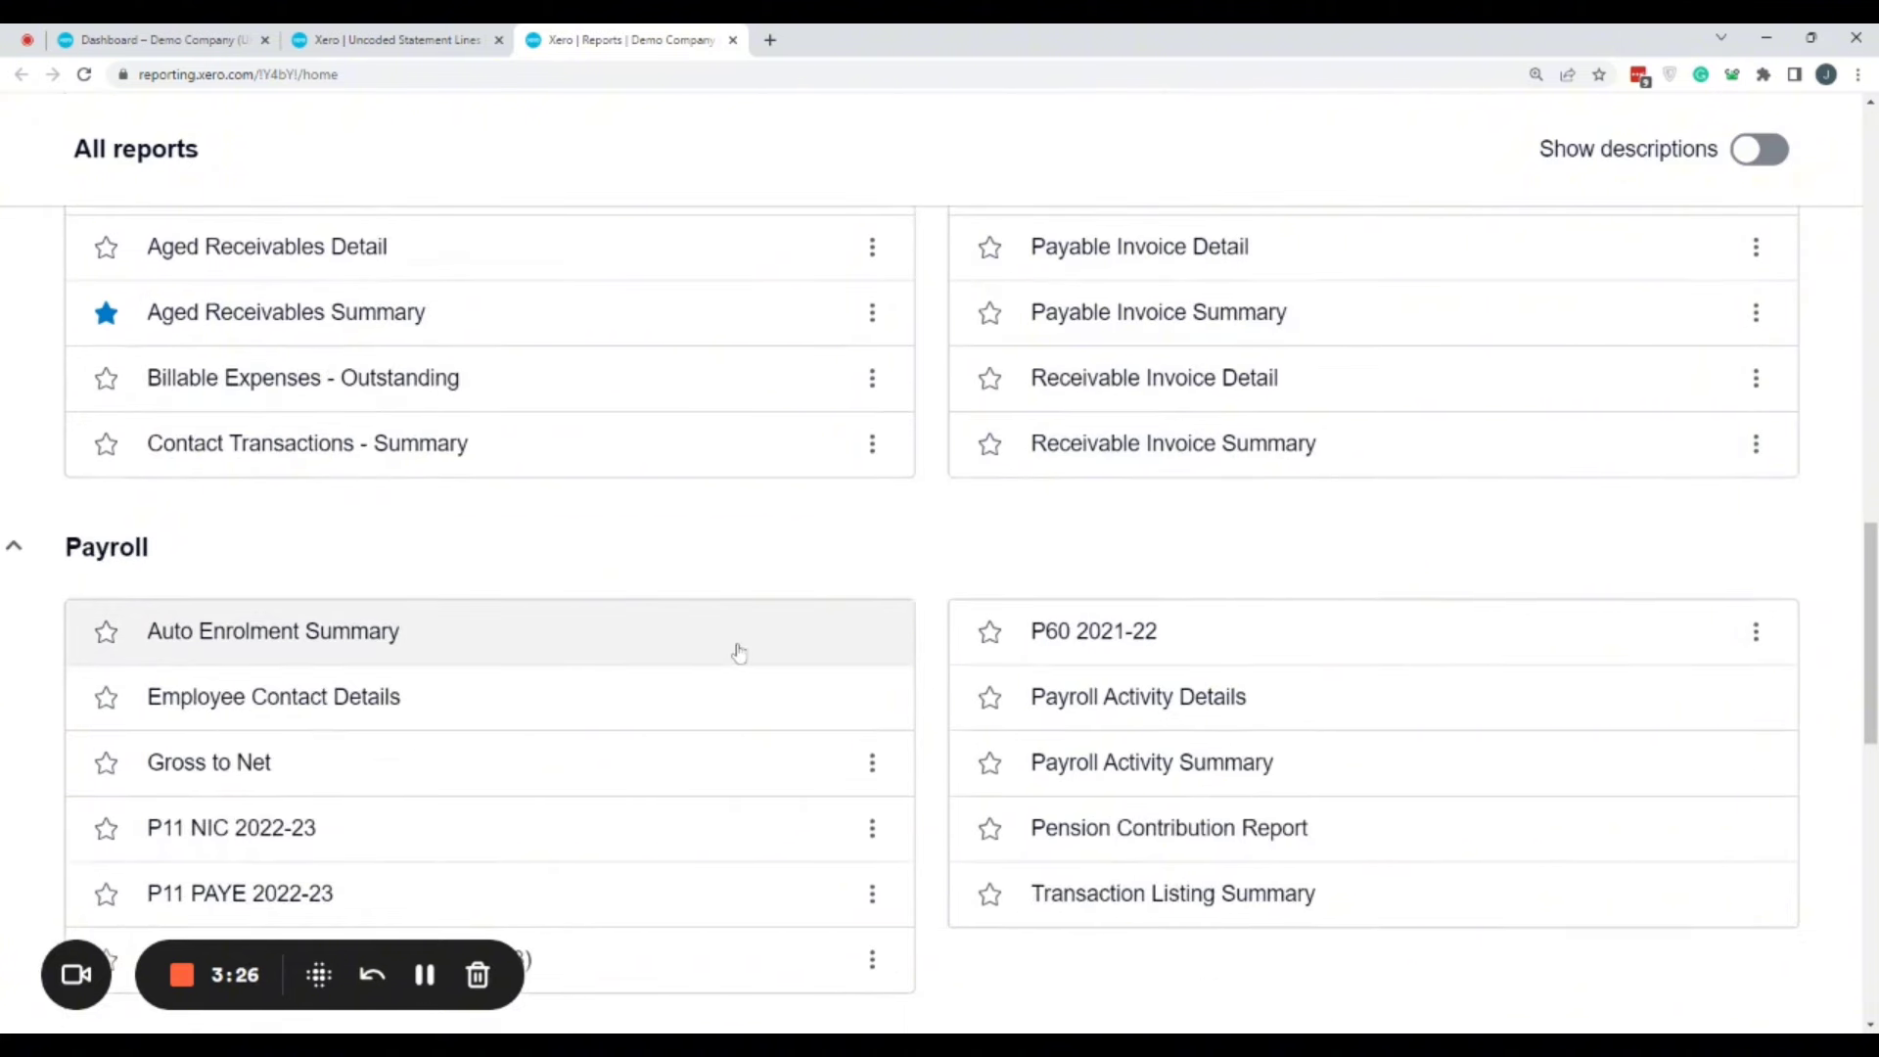
scroll(782, 656, down, 4)
scroll(831, 671, up, 2)
scroll(839, 671, down, 4)
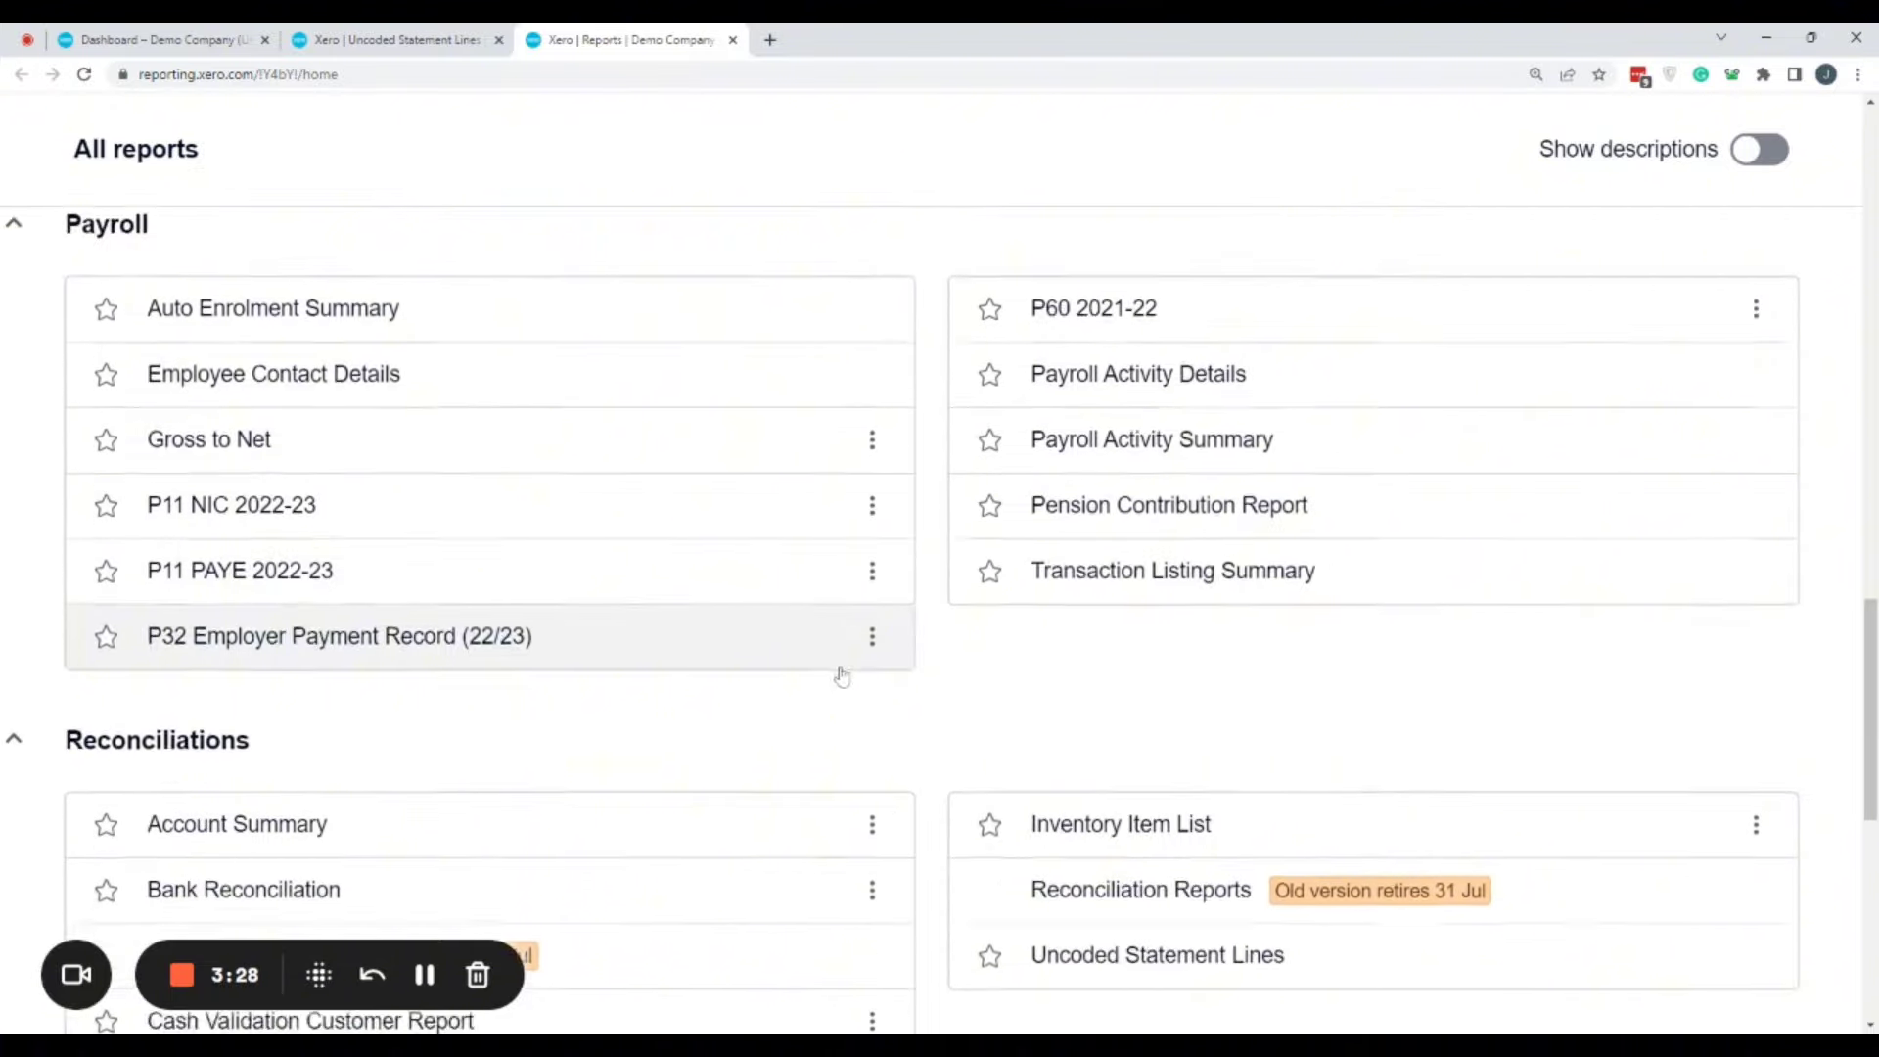
drag(1869, 791, 1868, 242)
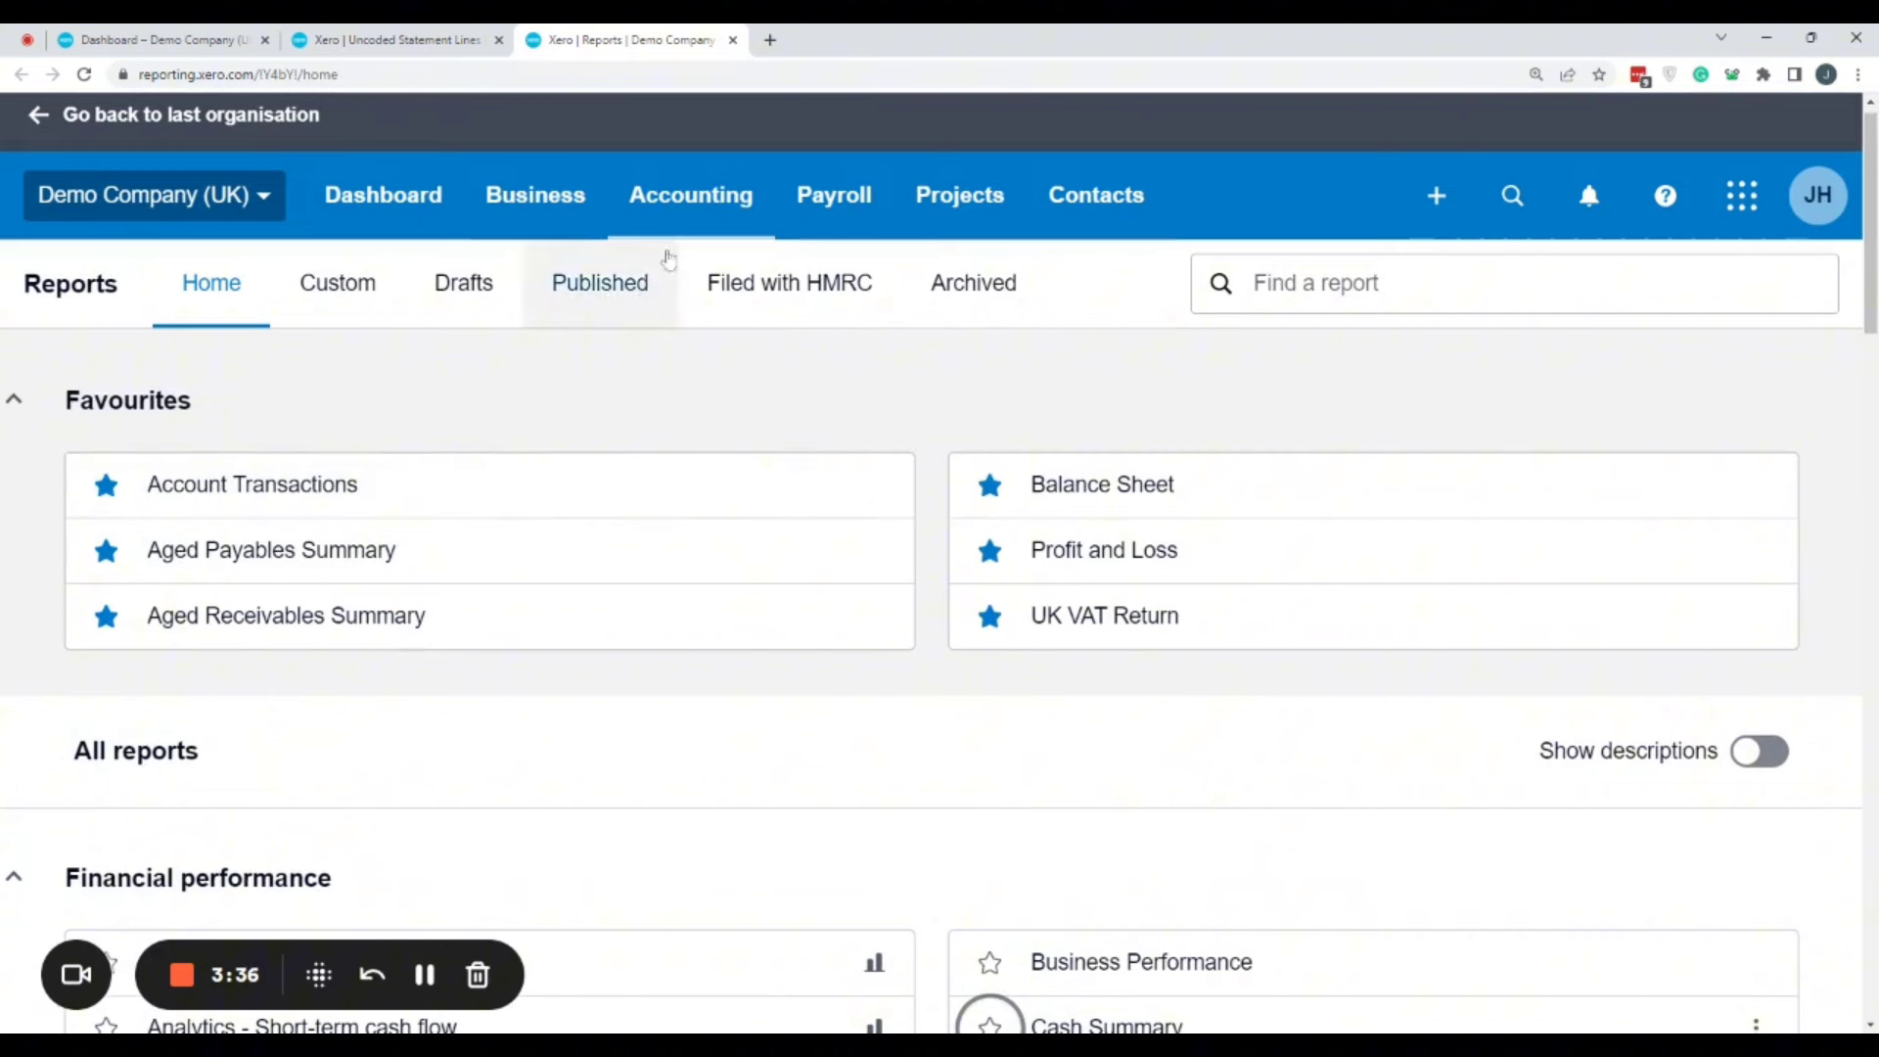
Check which favourite reports the Accounting navigation offers, and view the Custom reports list
click(691, 213)
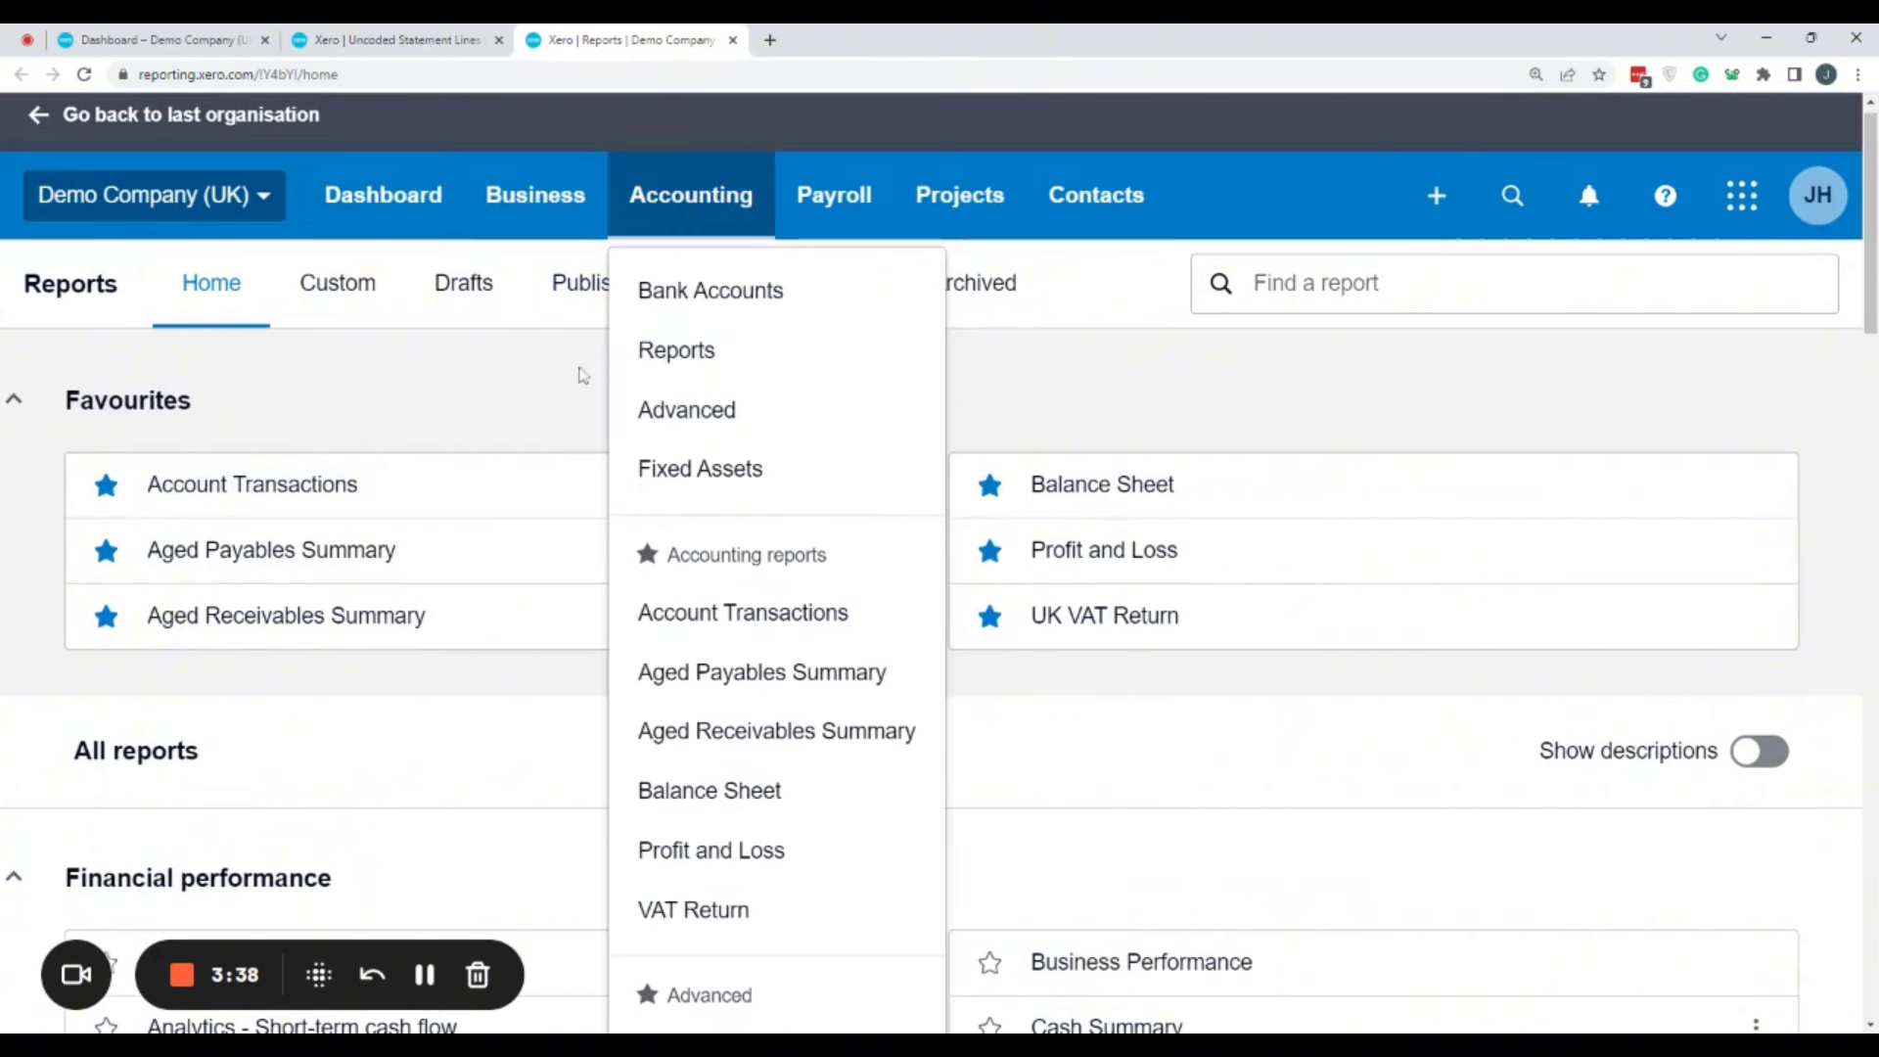
click(437, 391)
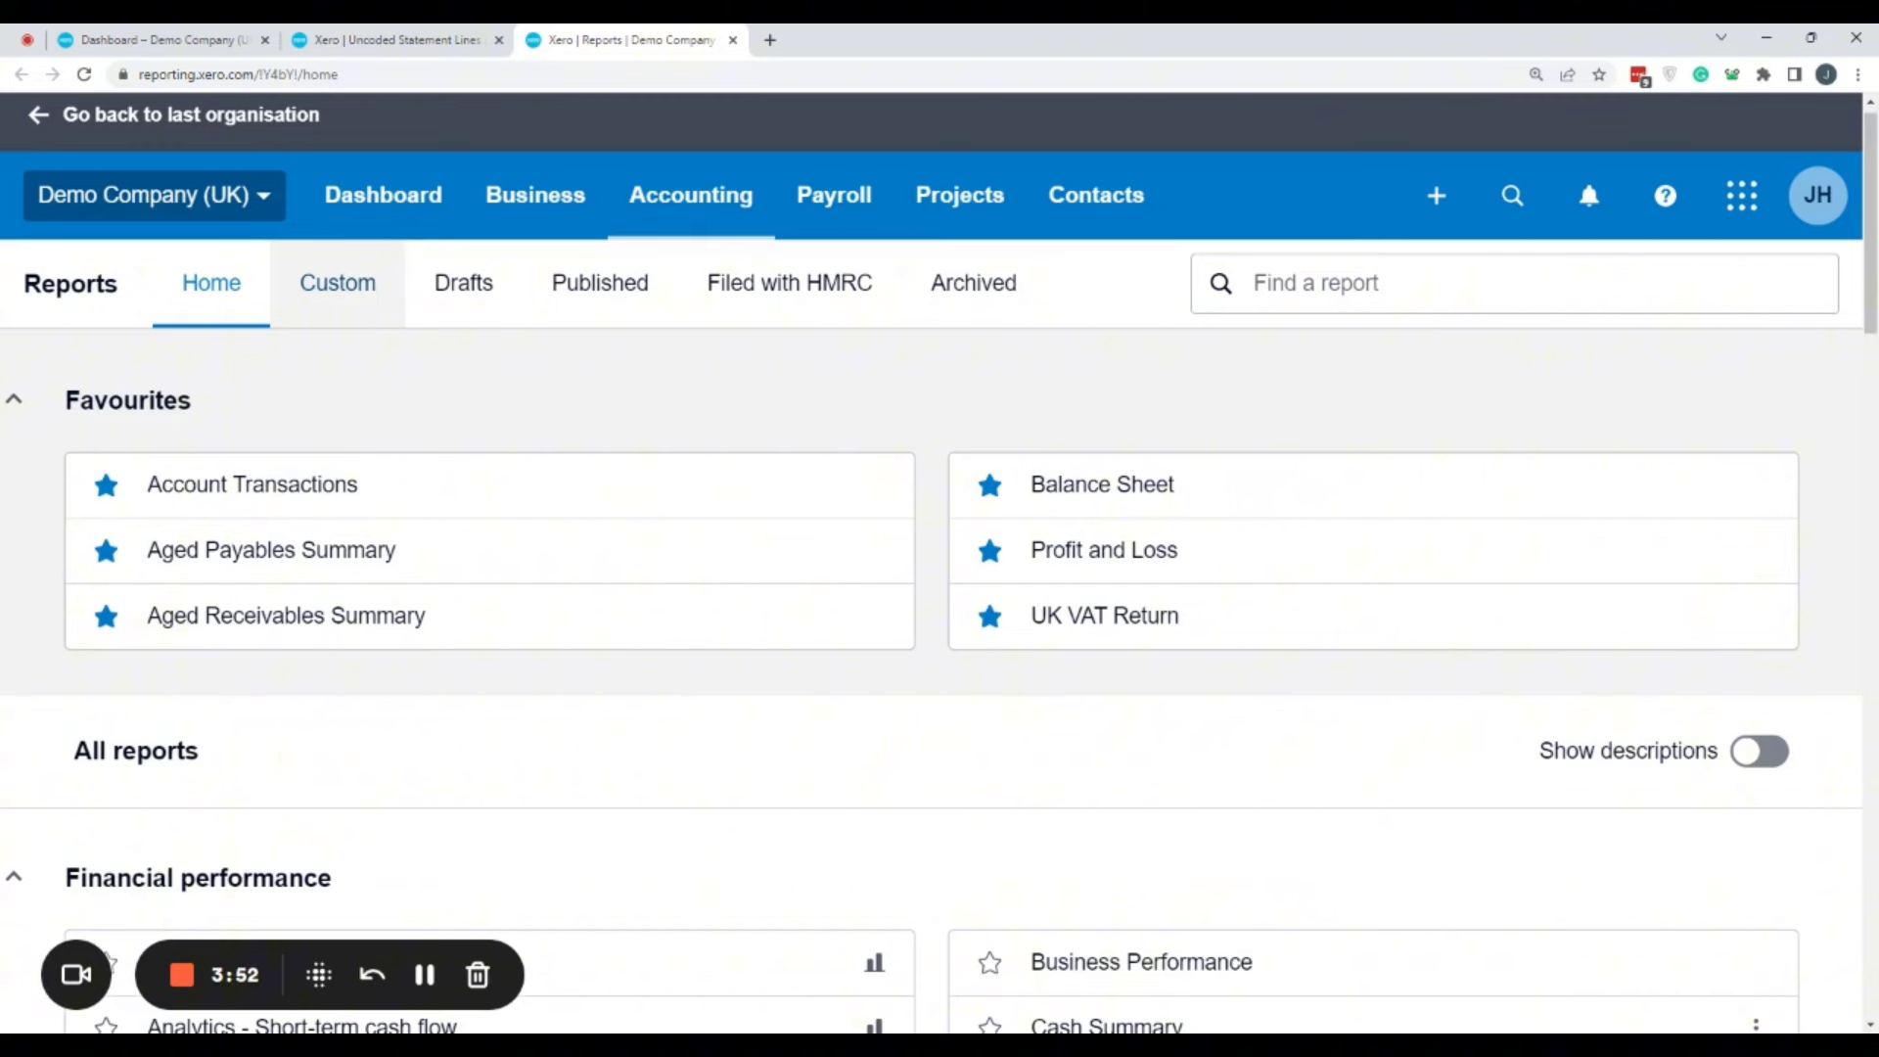
click(366, 319)
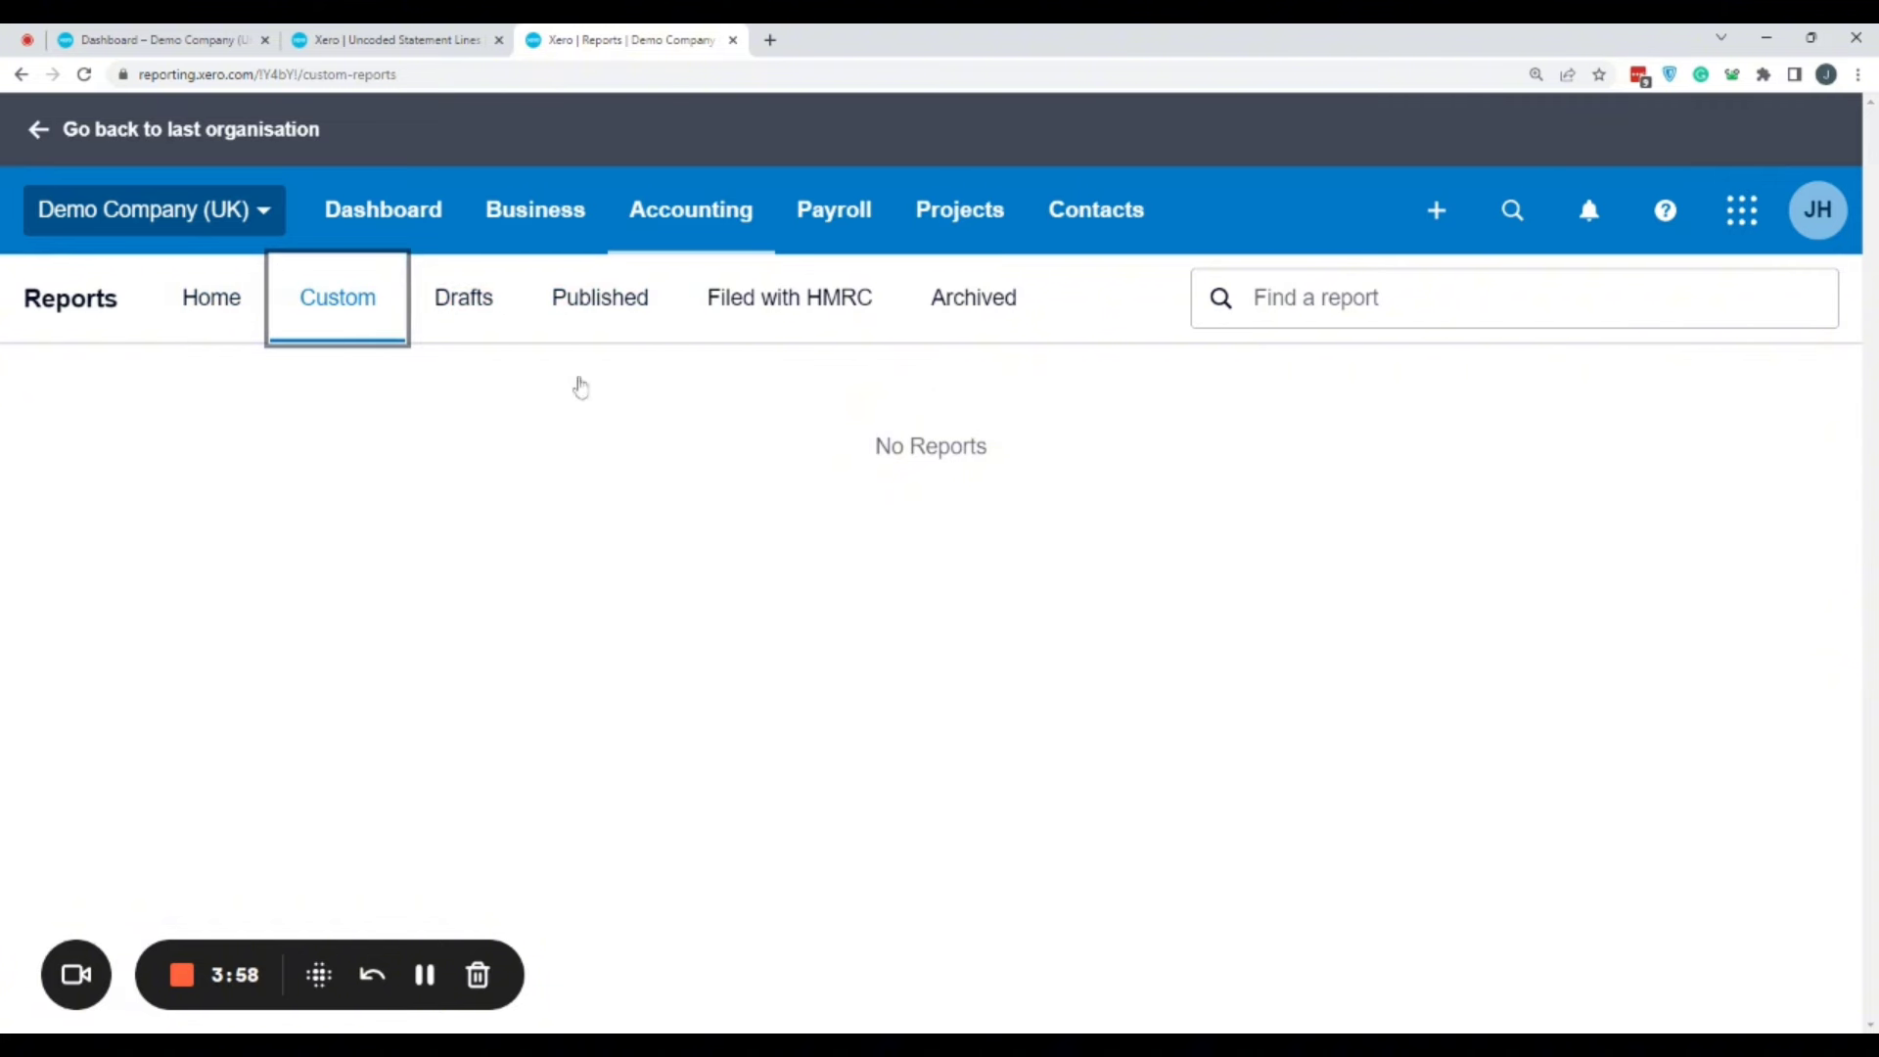
Open the Profit and Loss report in a separate browser tab and switch to that tab
click(697, 233)
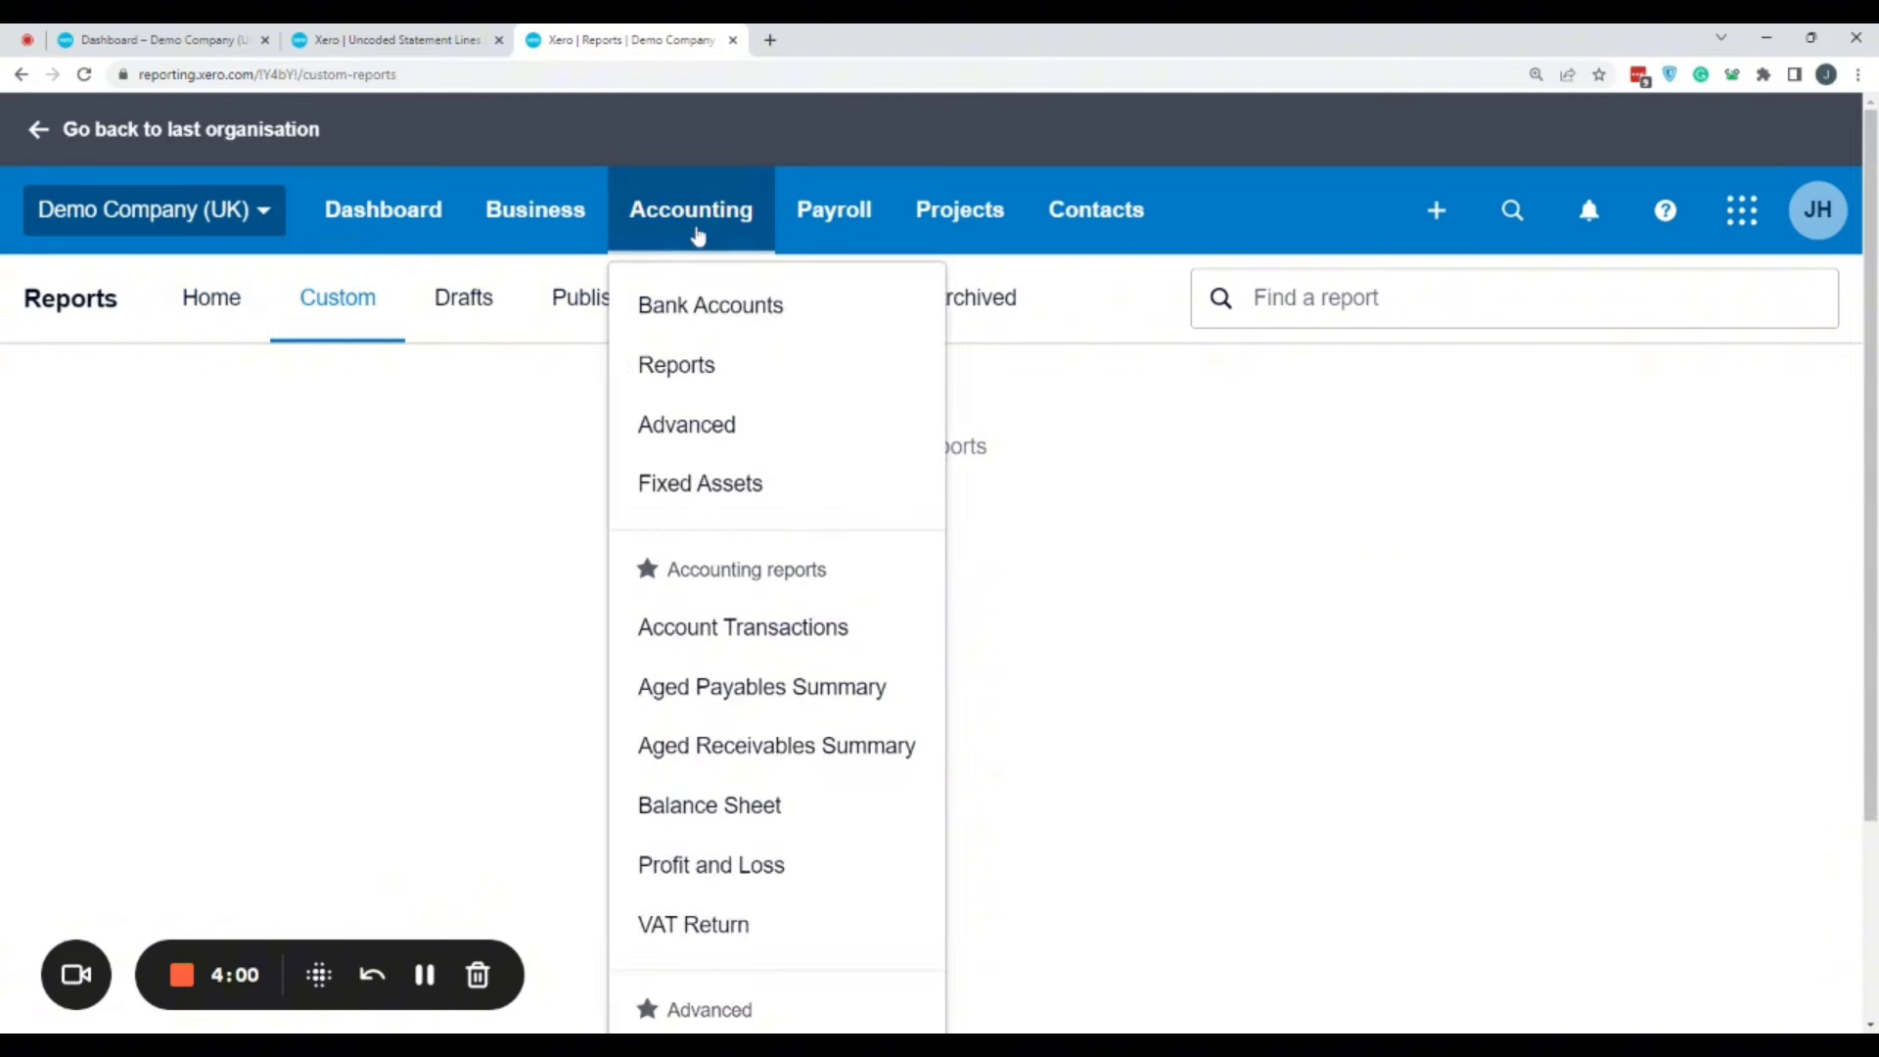
click(756, 820)
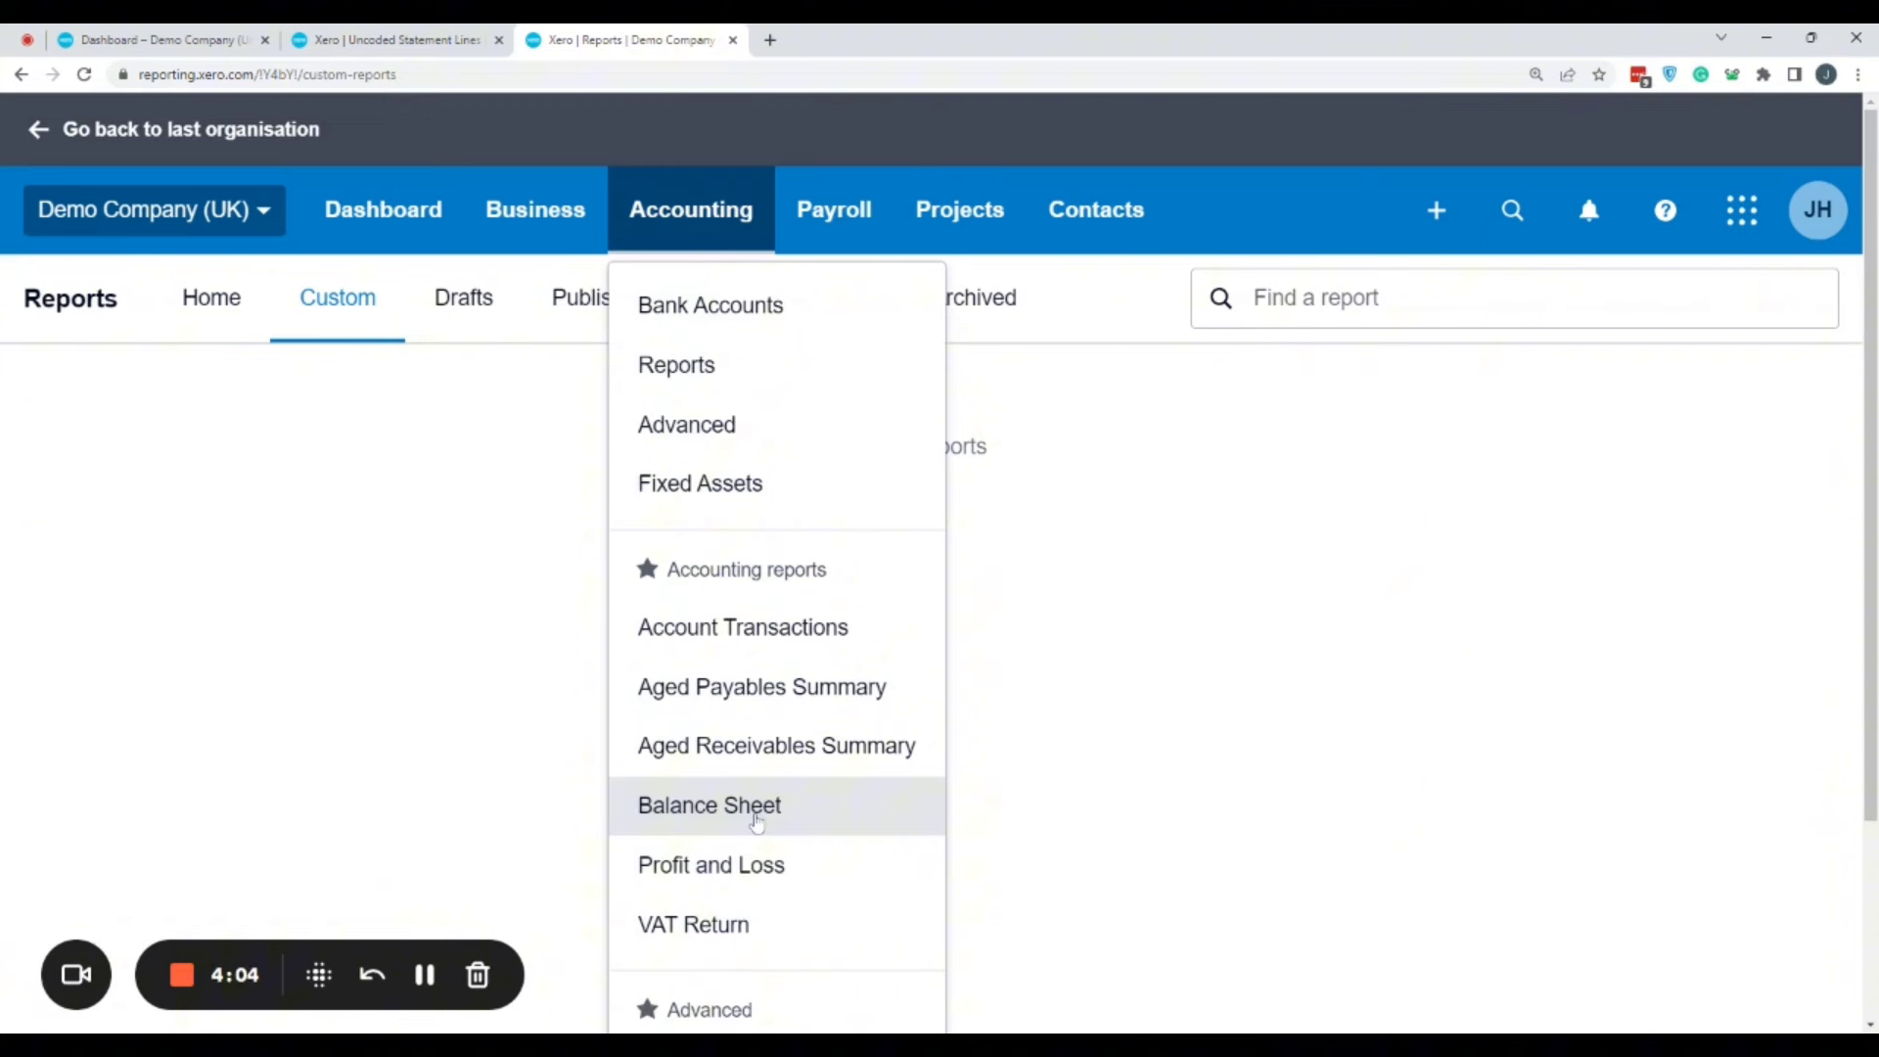
click(701, 874)
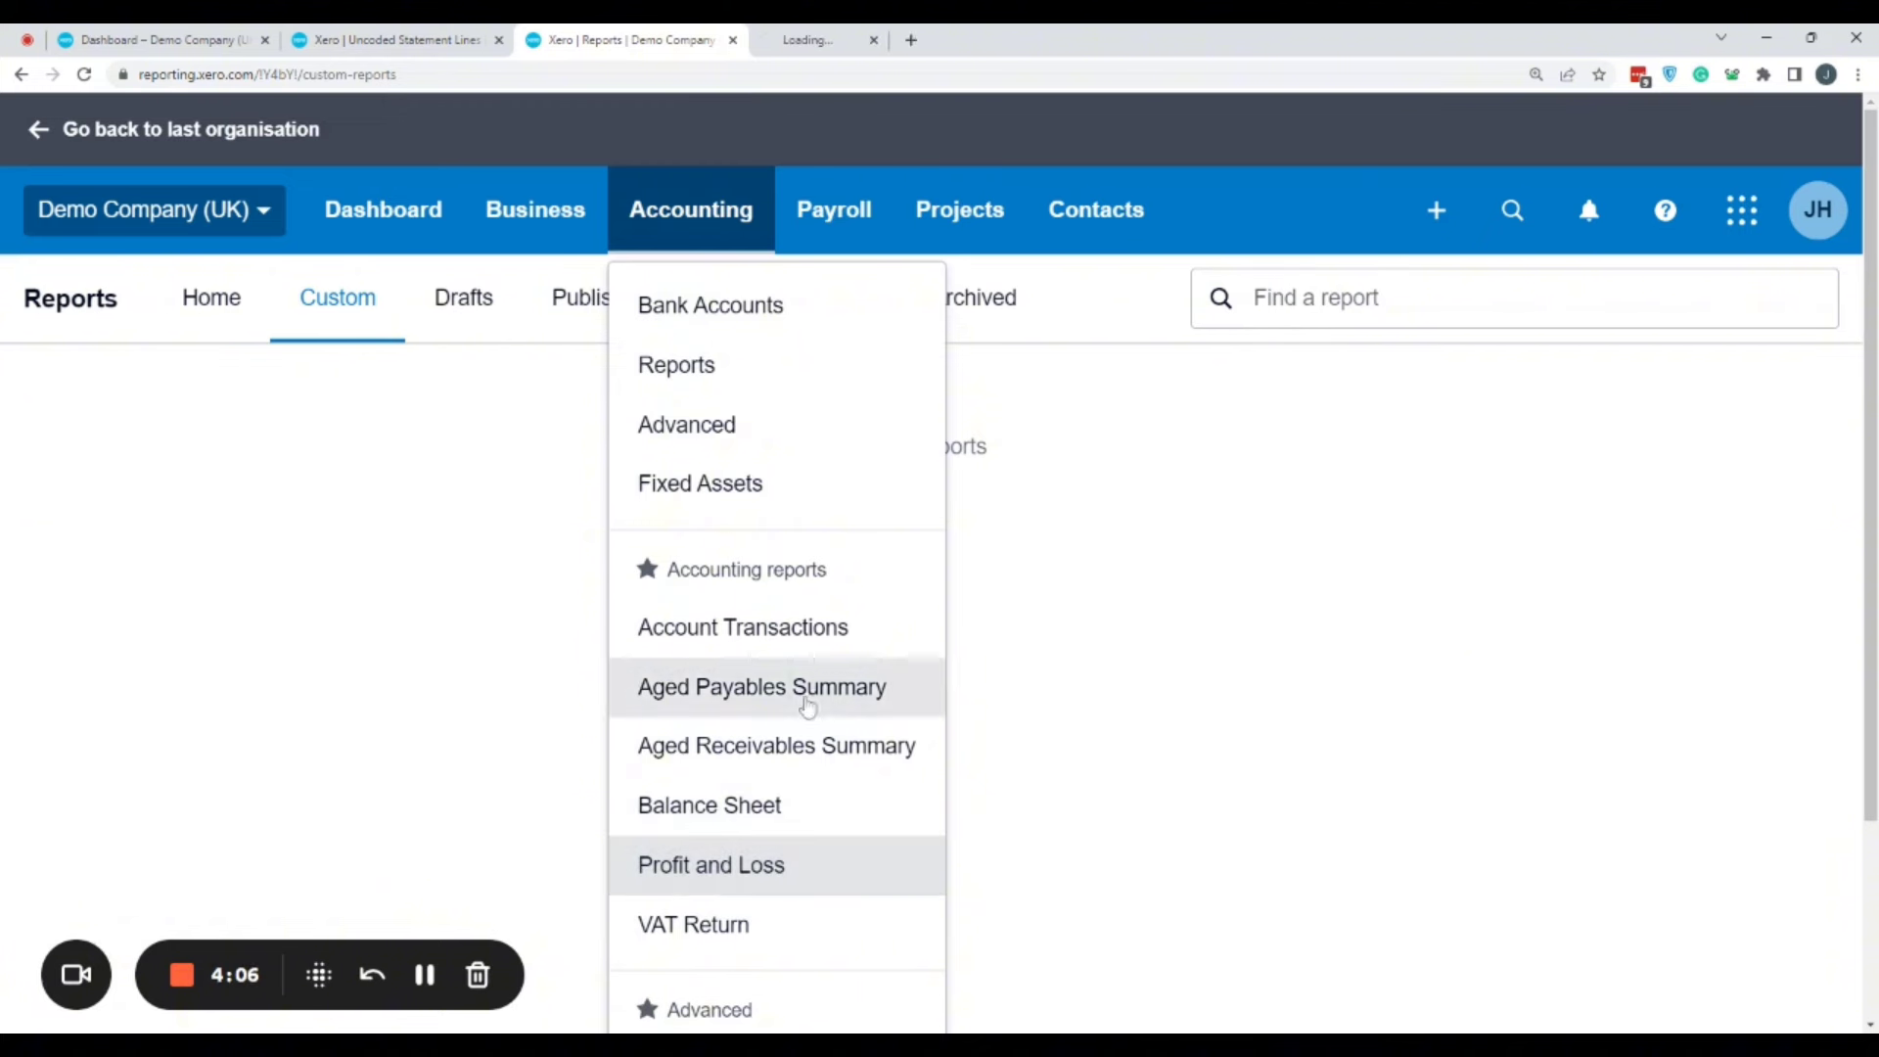
click(847, 34)
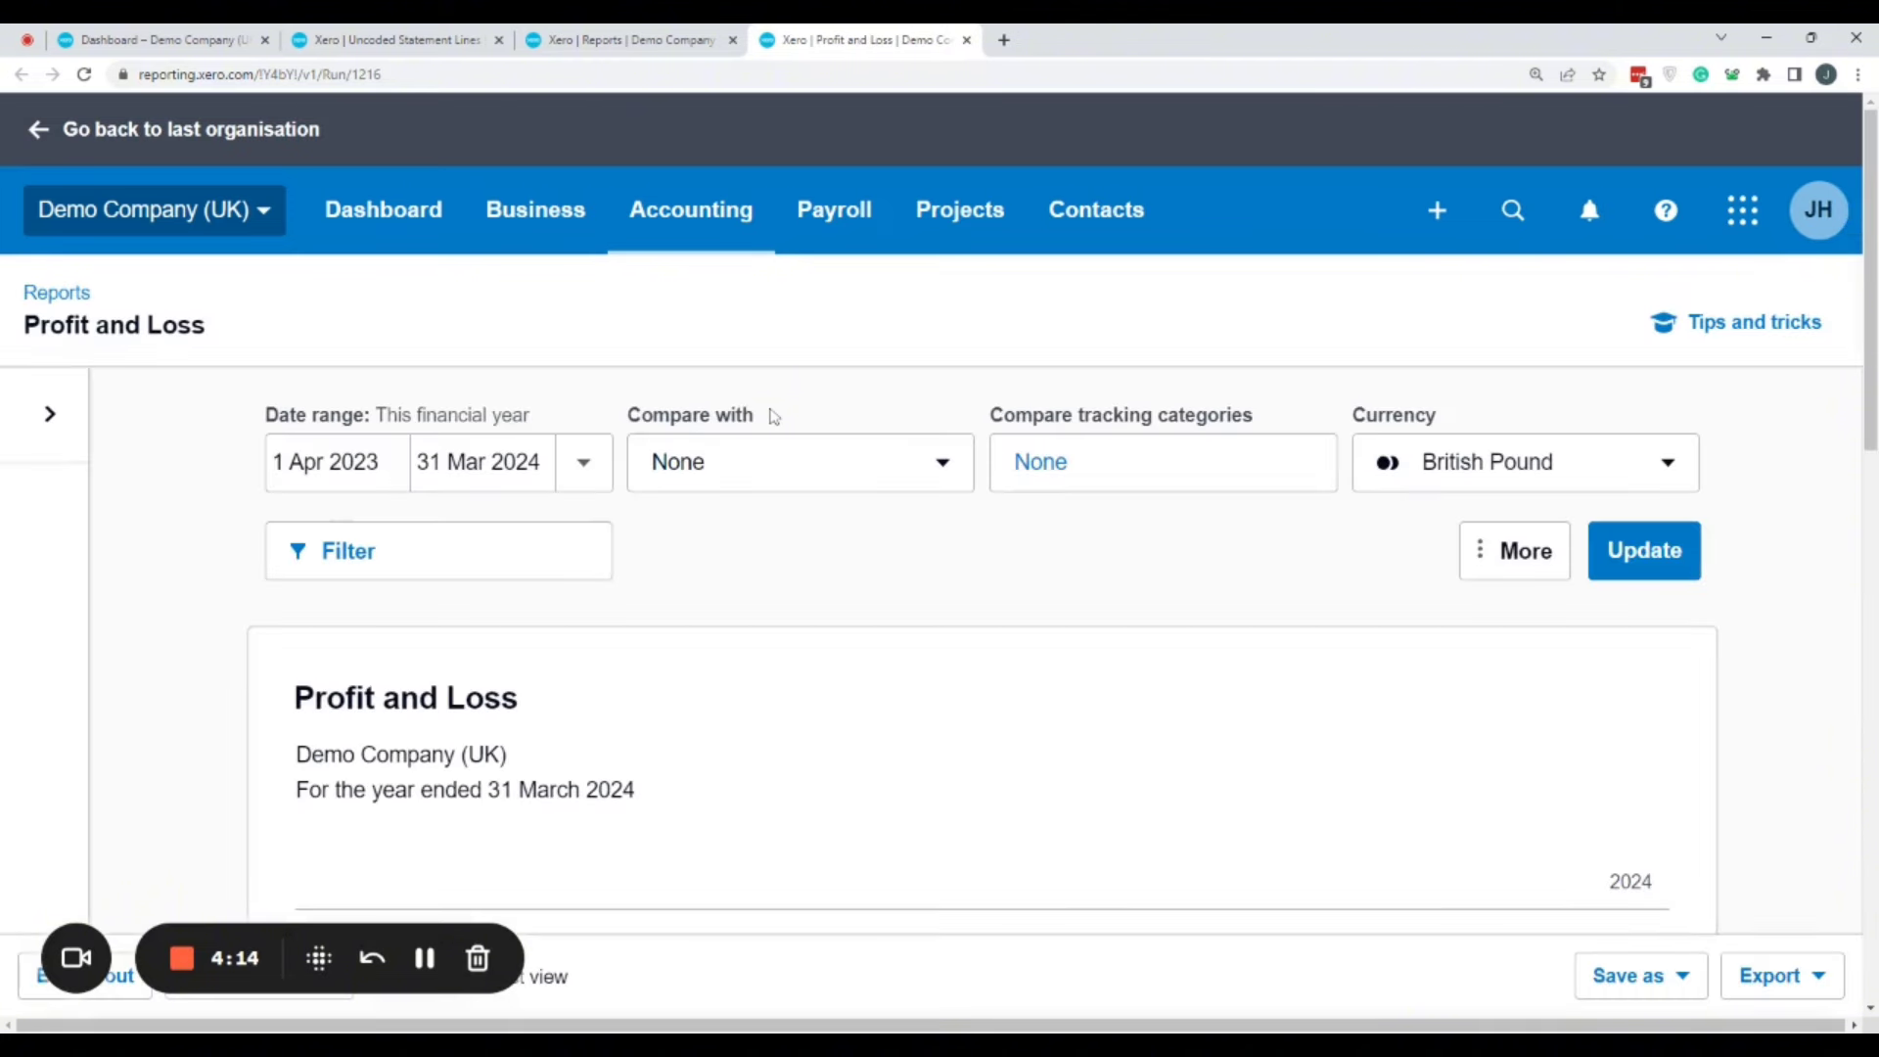
Open the Profit and Loss report's layout for editing and insert a new row group above Turnover
scroll(978, 568, down, 4)
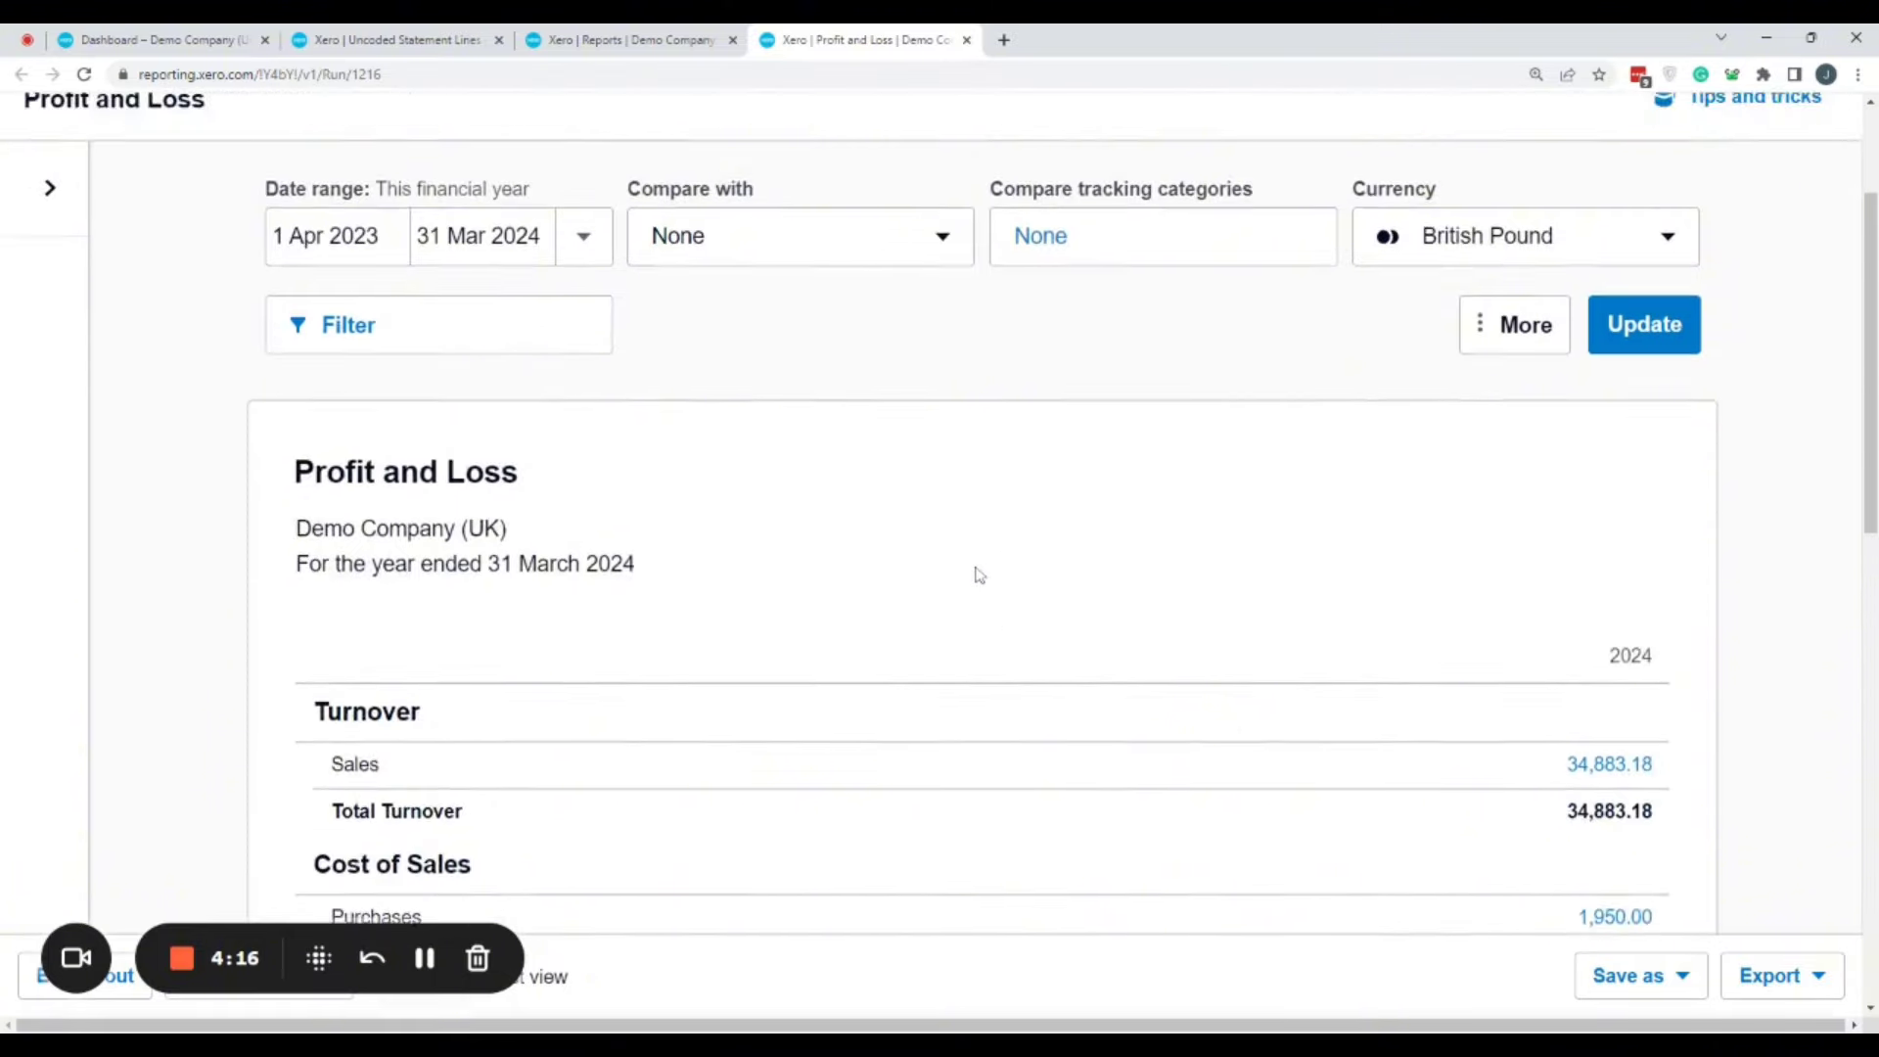
drag(156, 957, 156, 690)
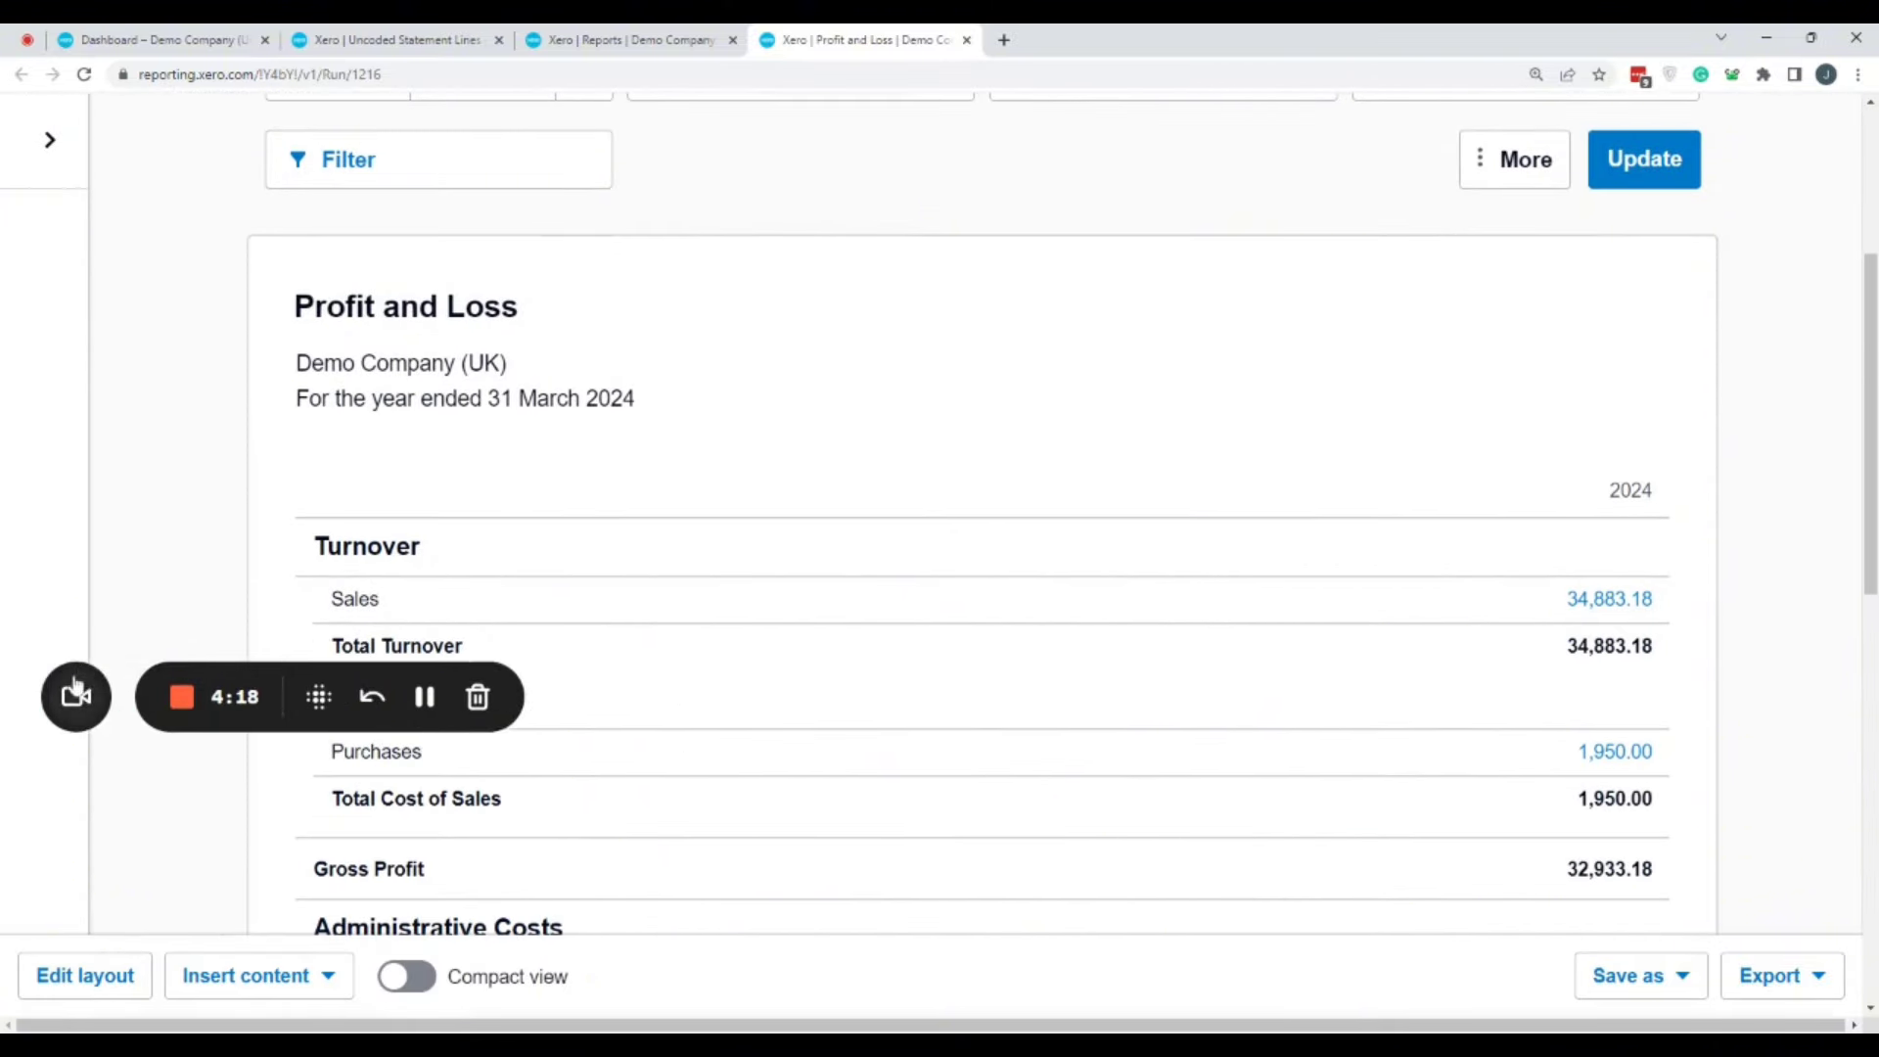
click(116, 994)
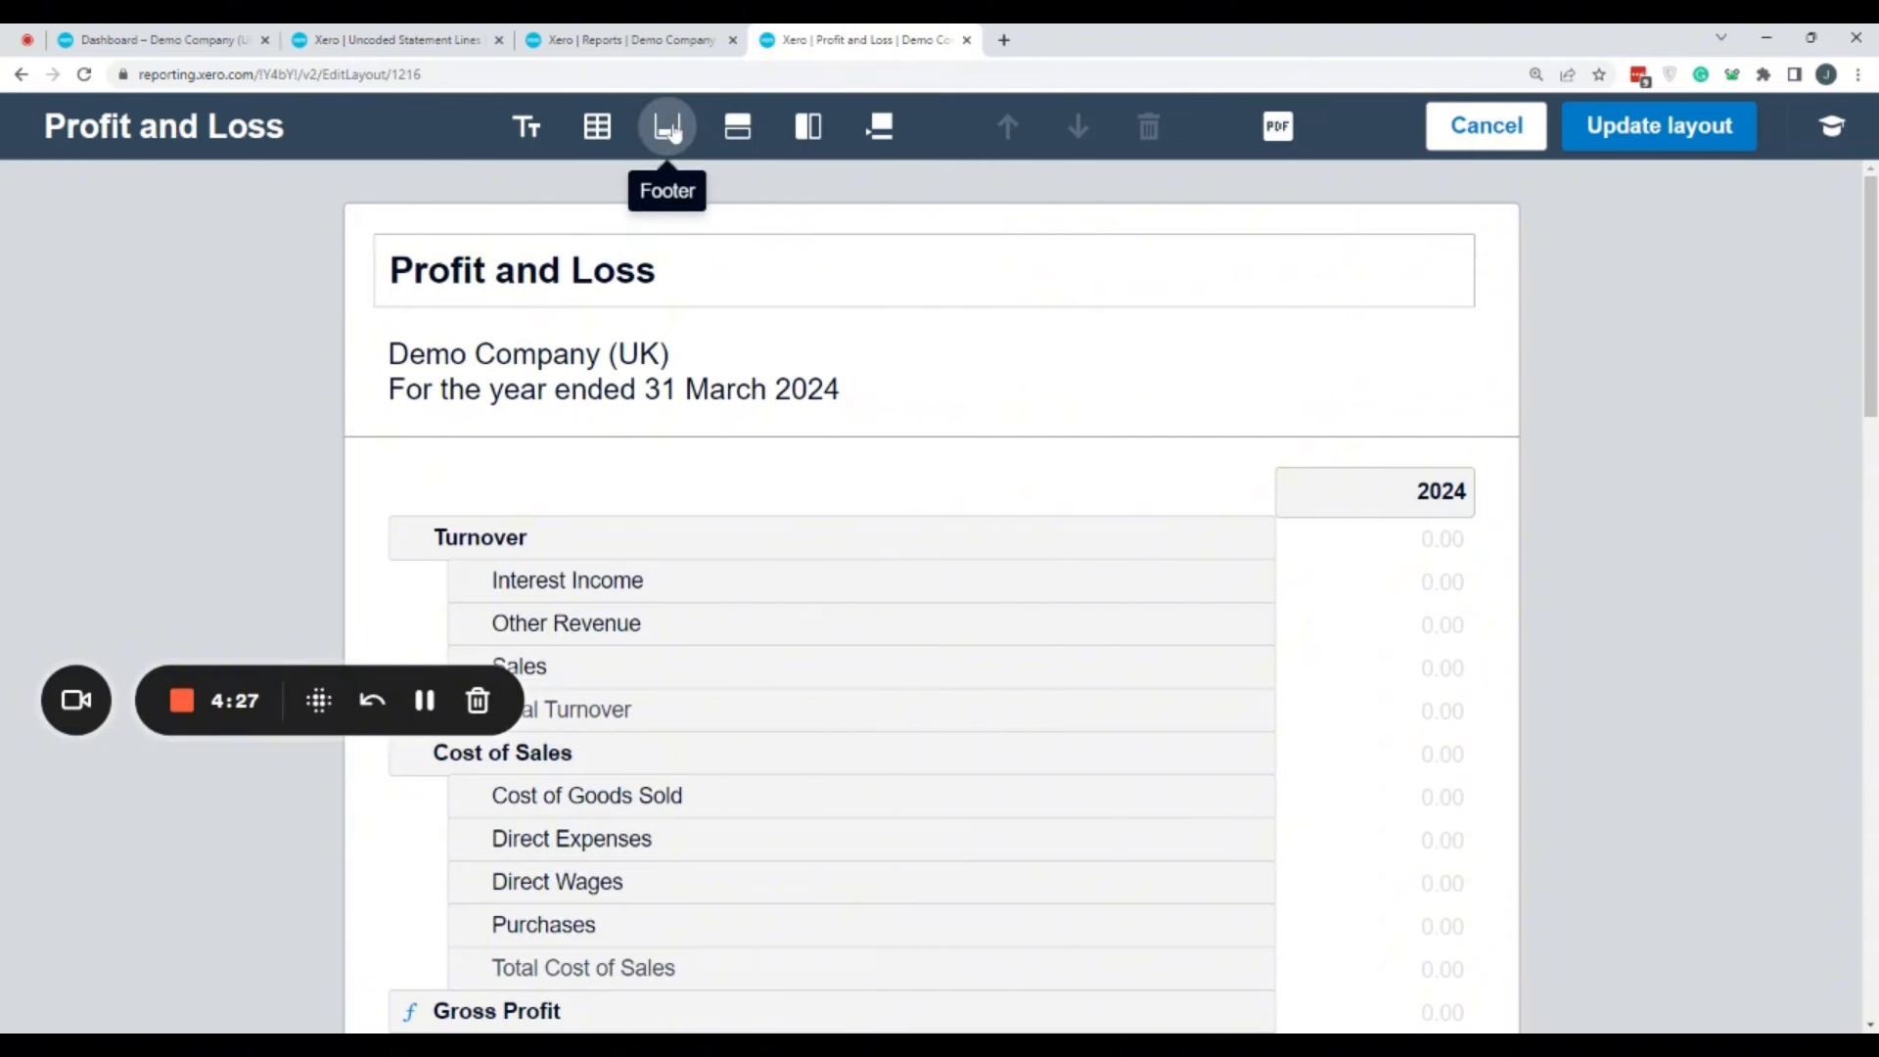
click(737, 137)
click(772, 249)
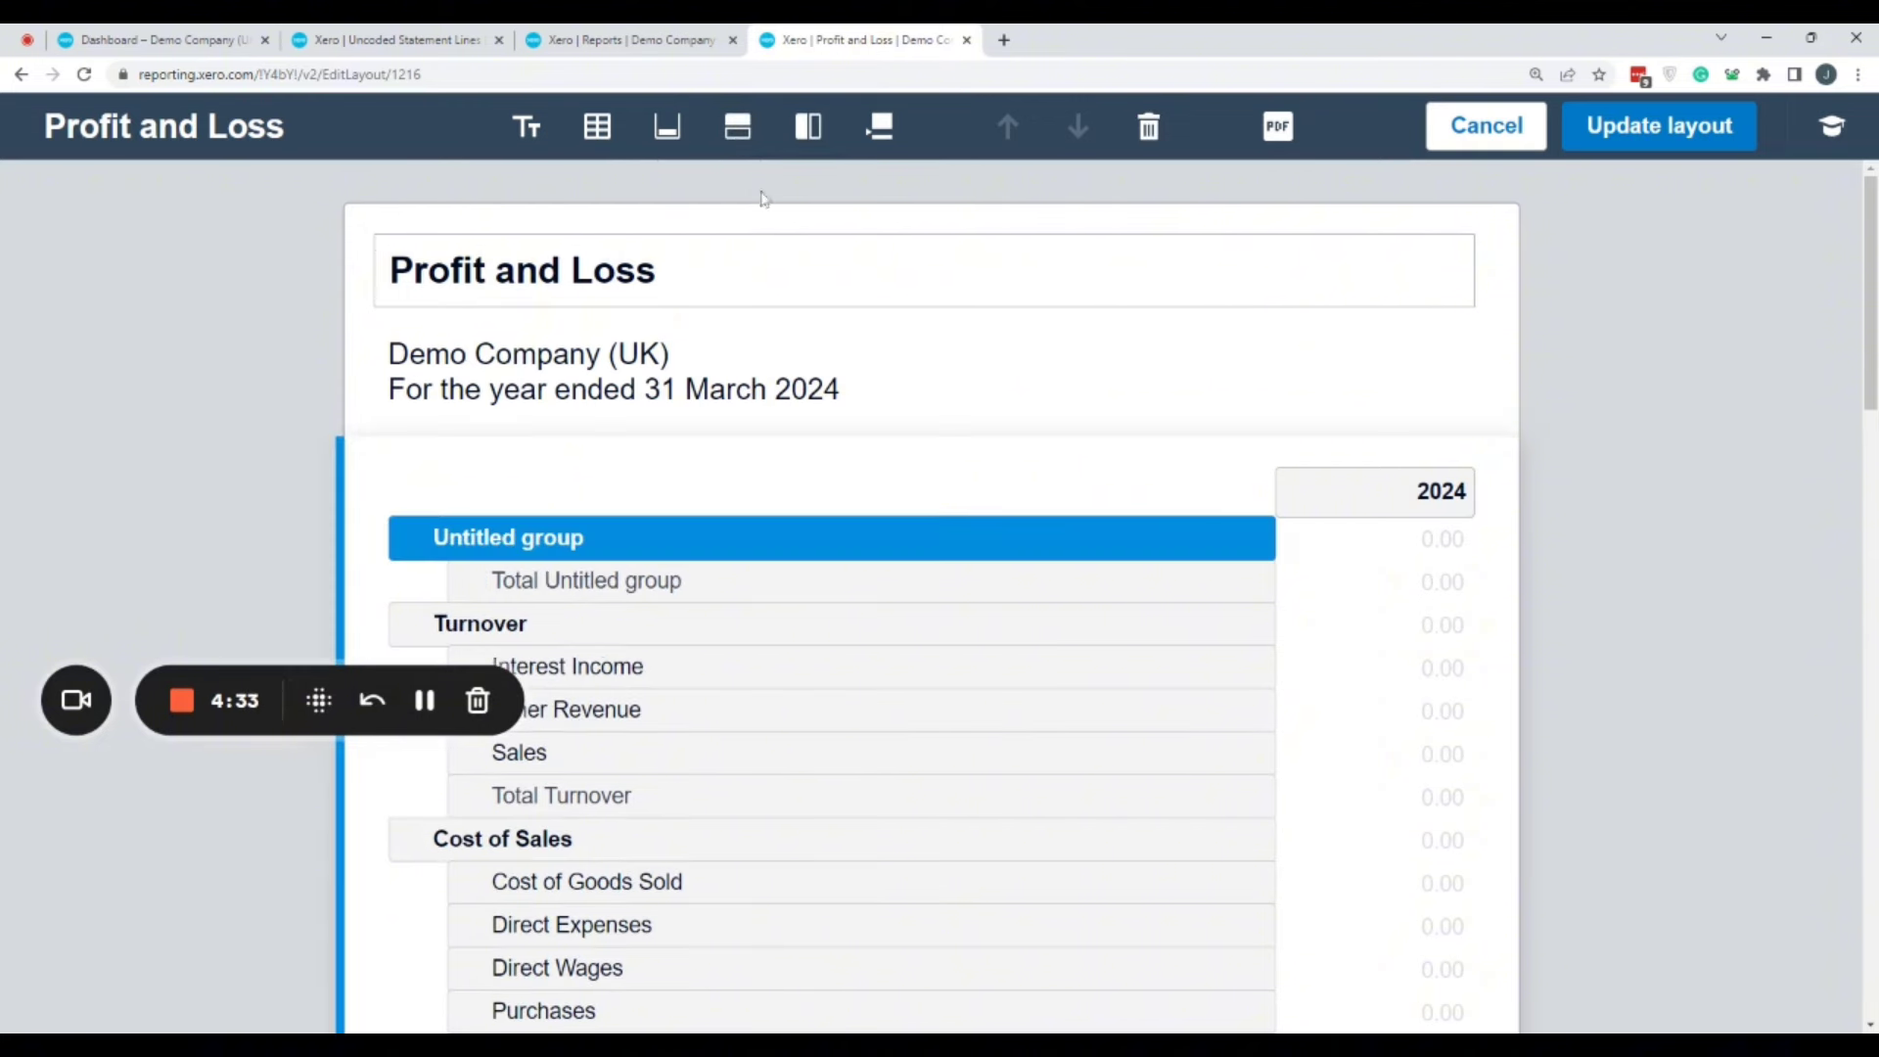
Add a Formula column beside the 2024 column and check which columns its formula can reference
click(803, 142)
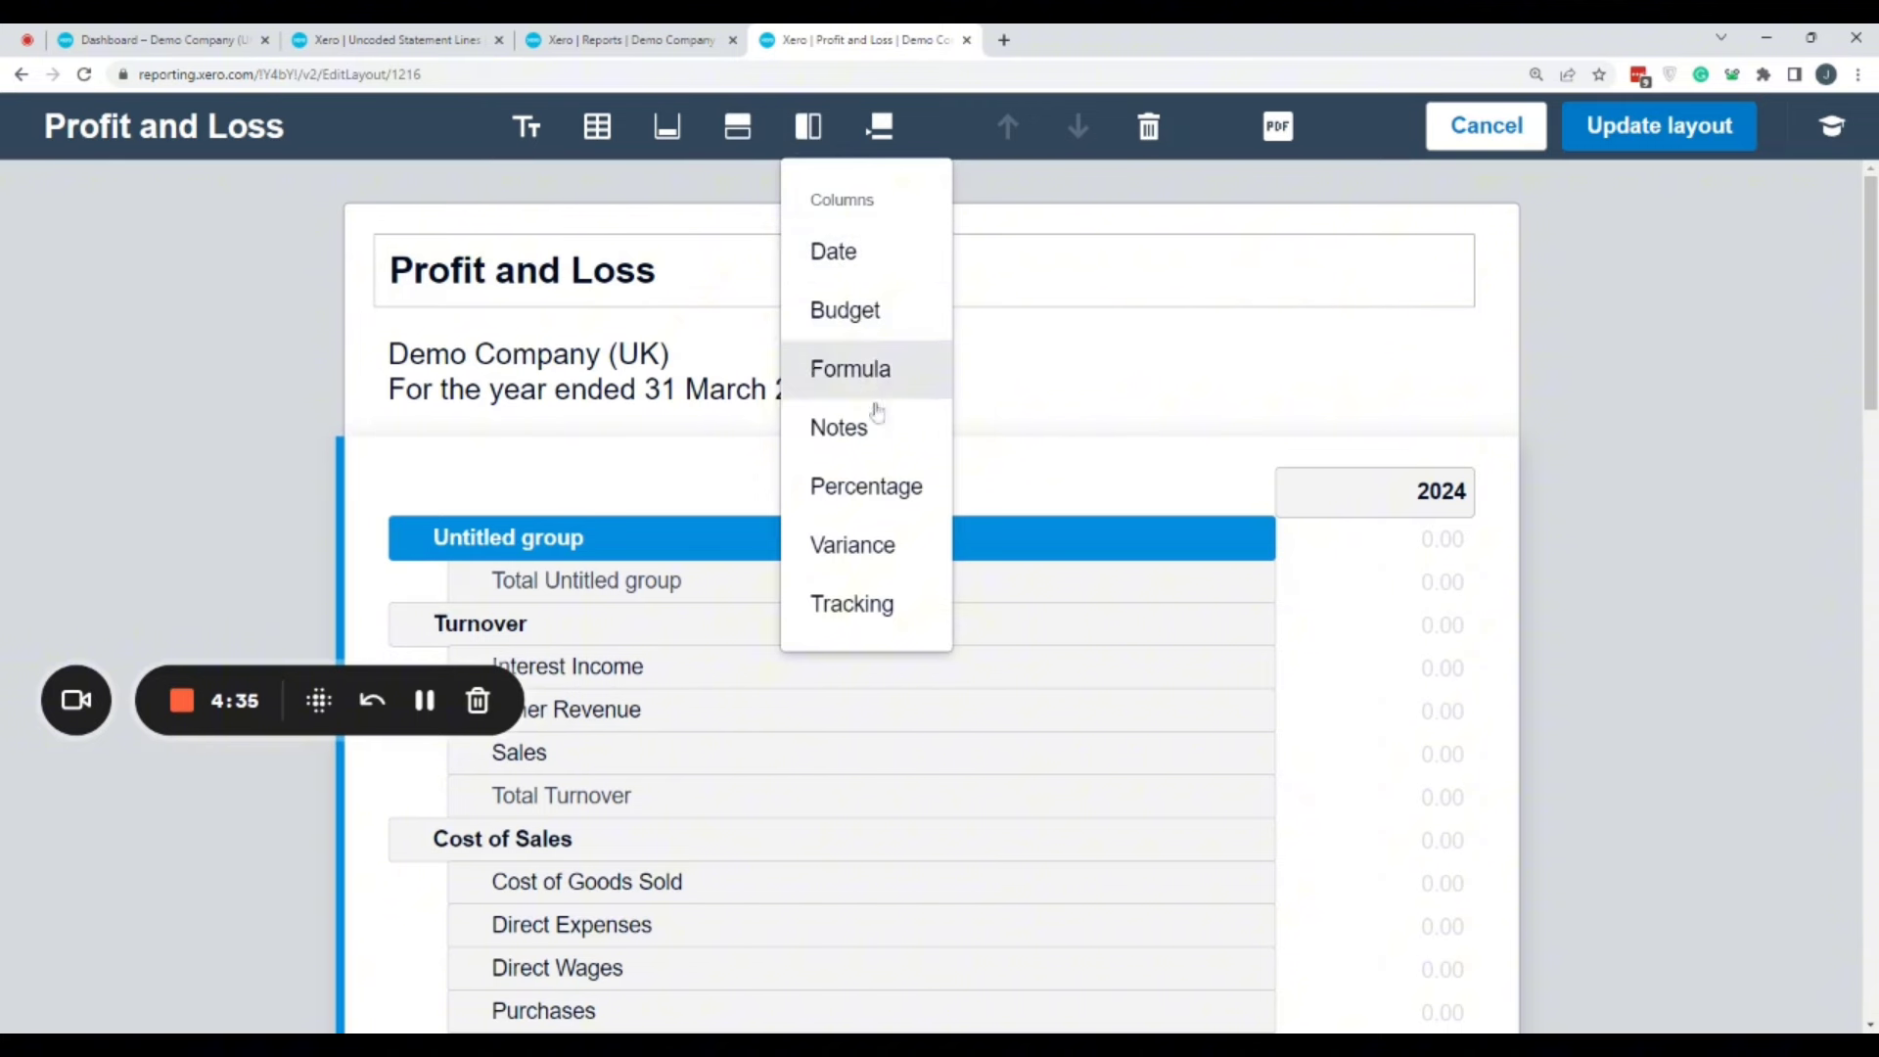
click(850, 377)
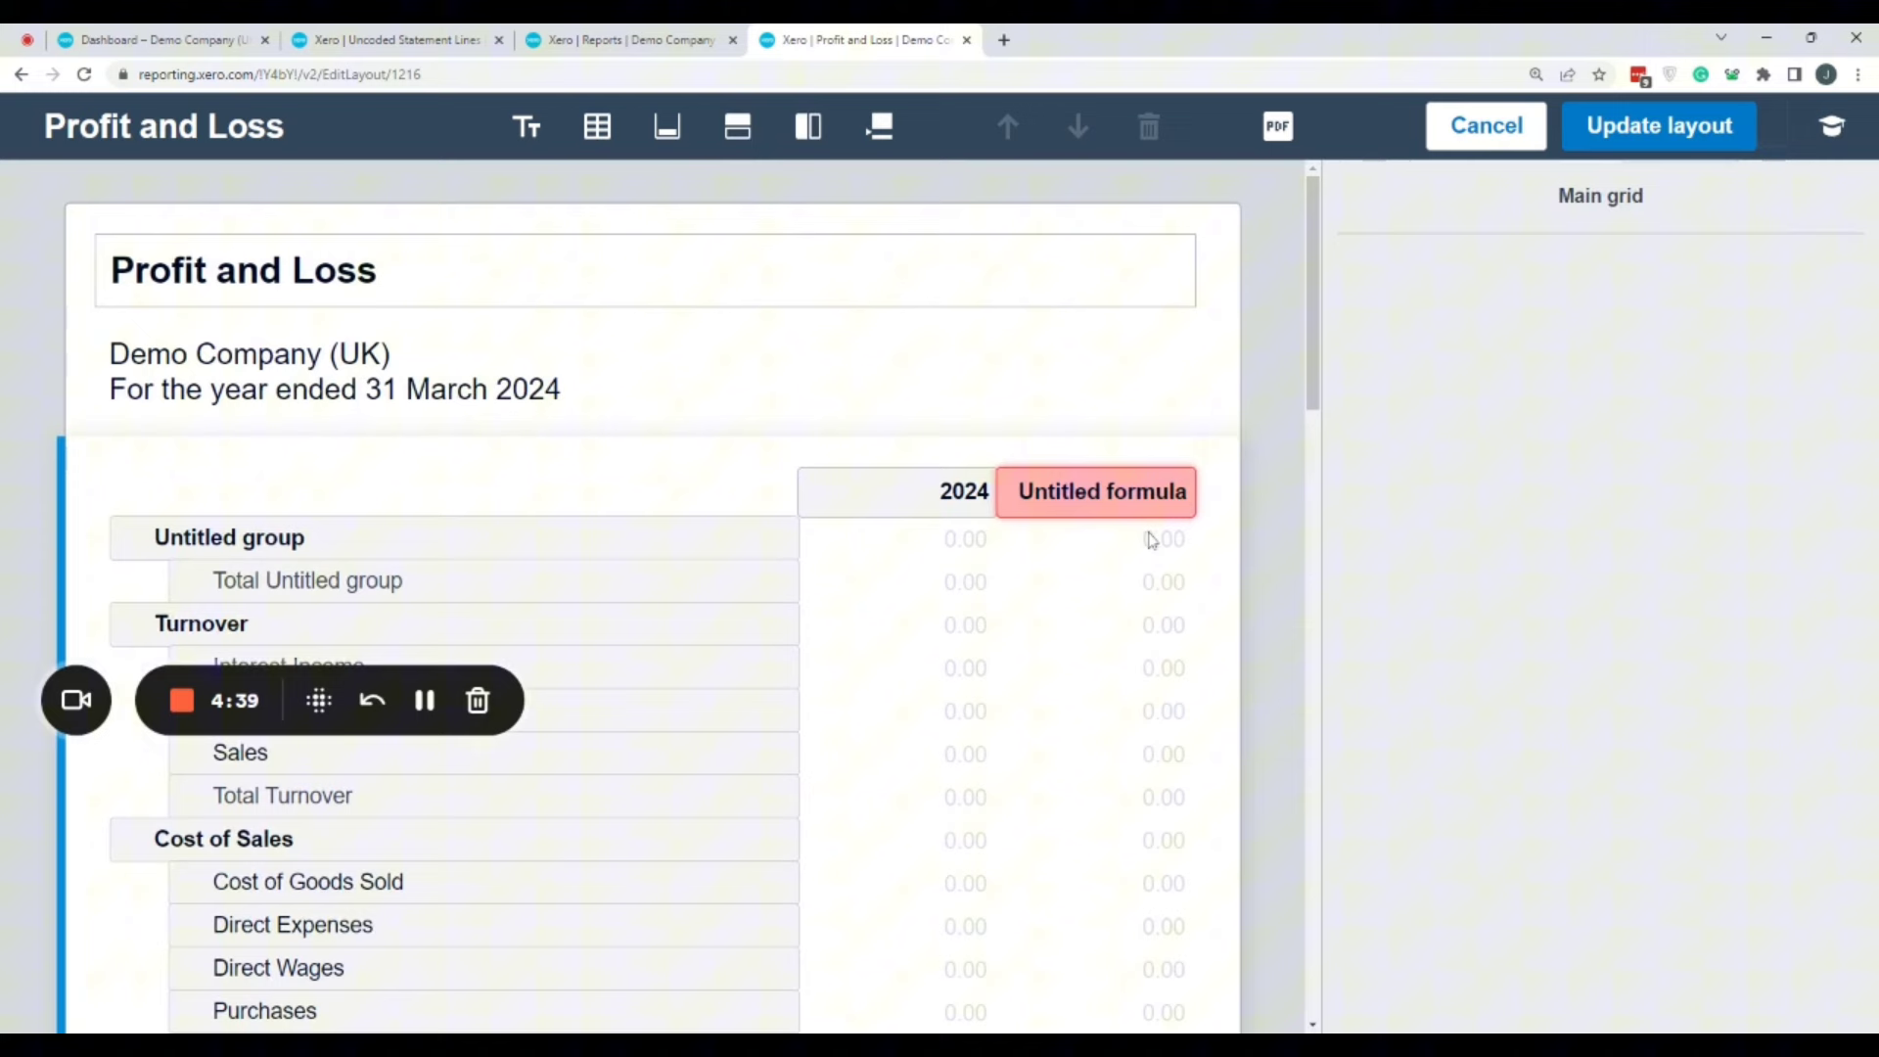
click(1117, 494)
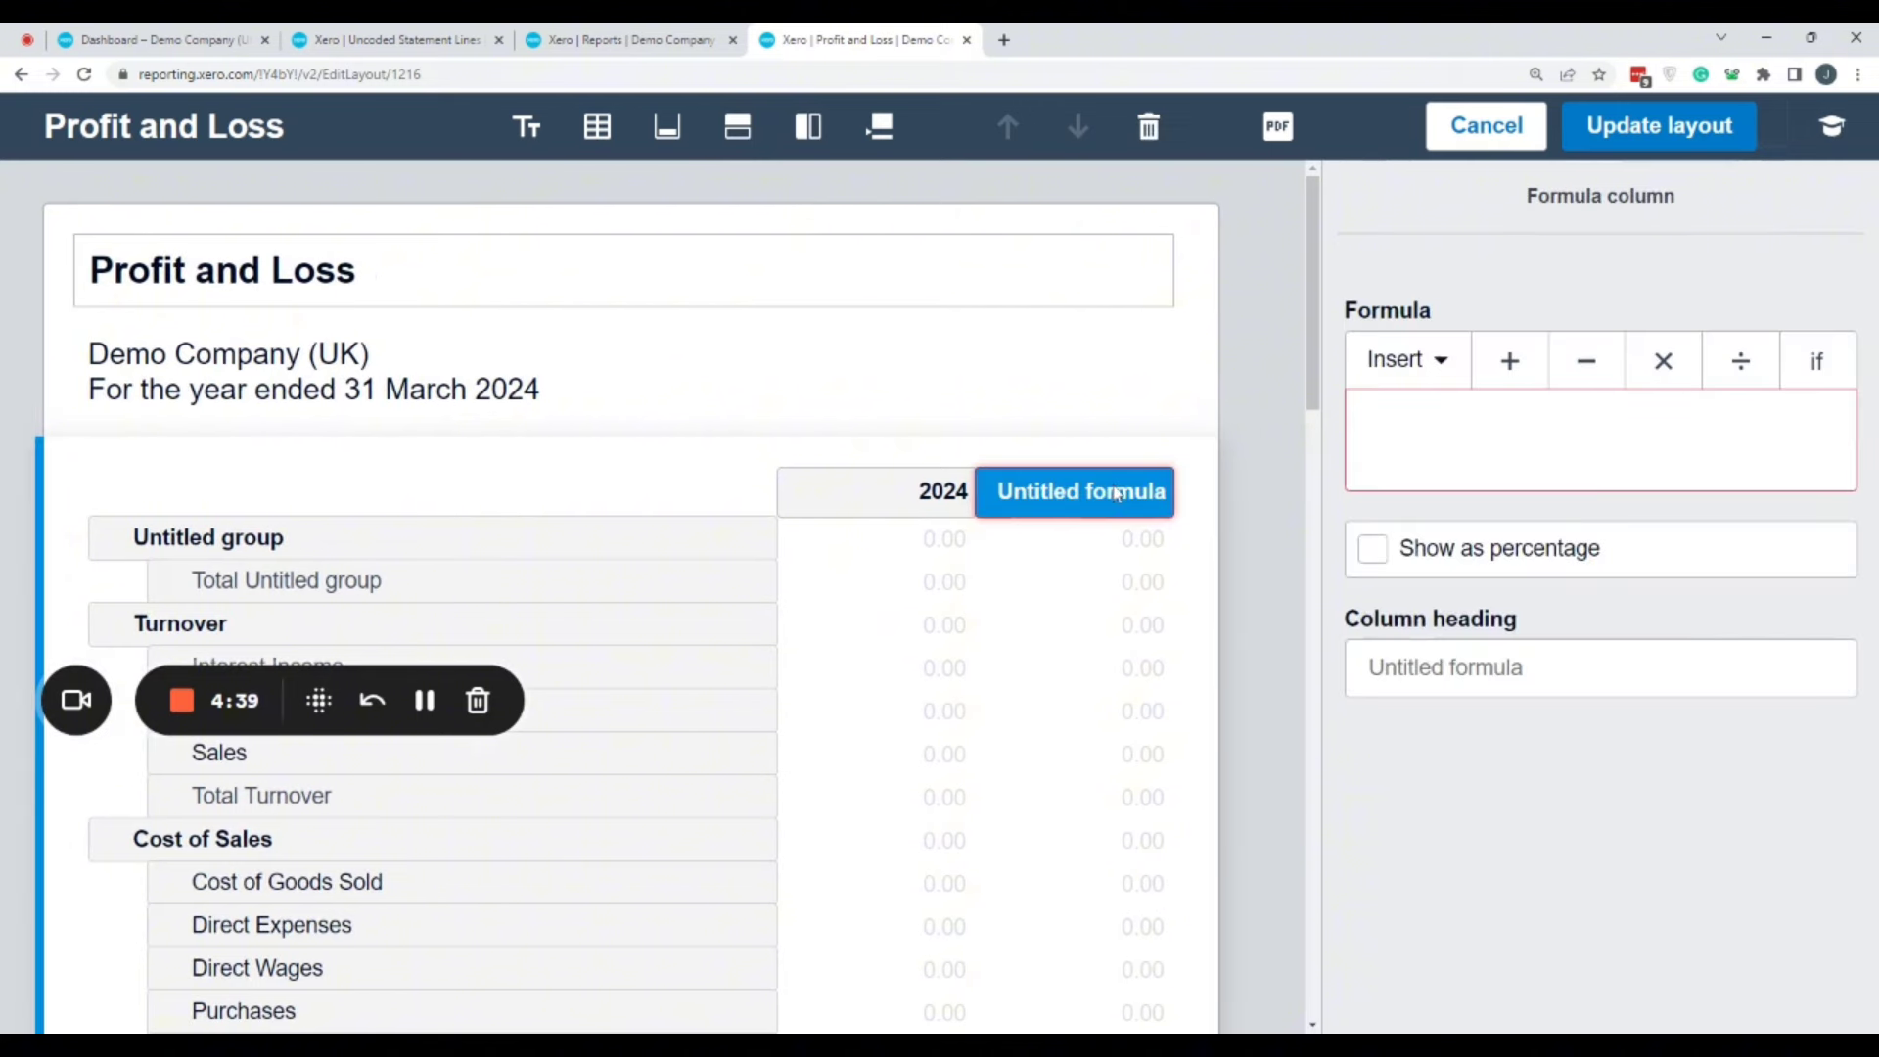
click(1441, 367)
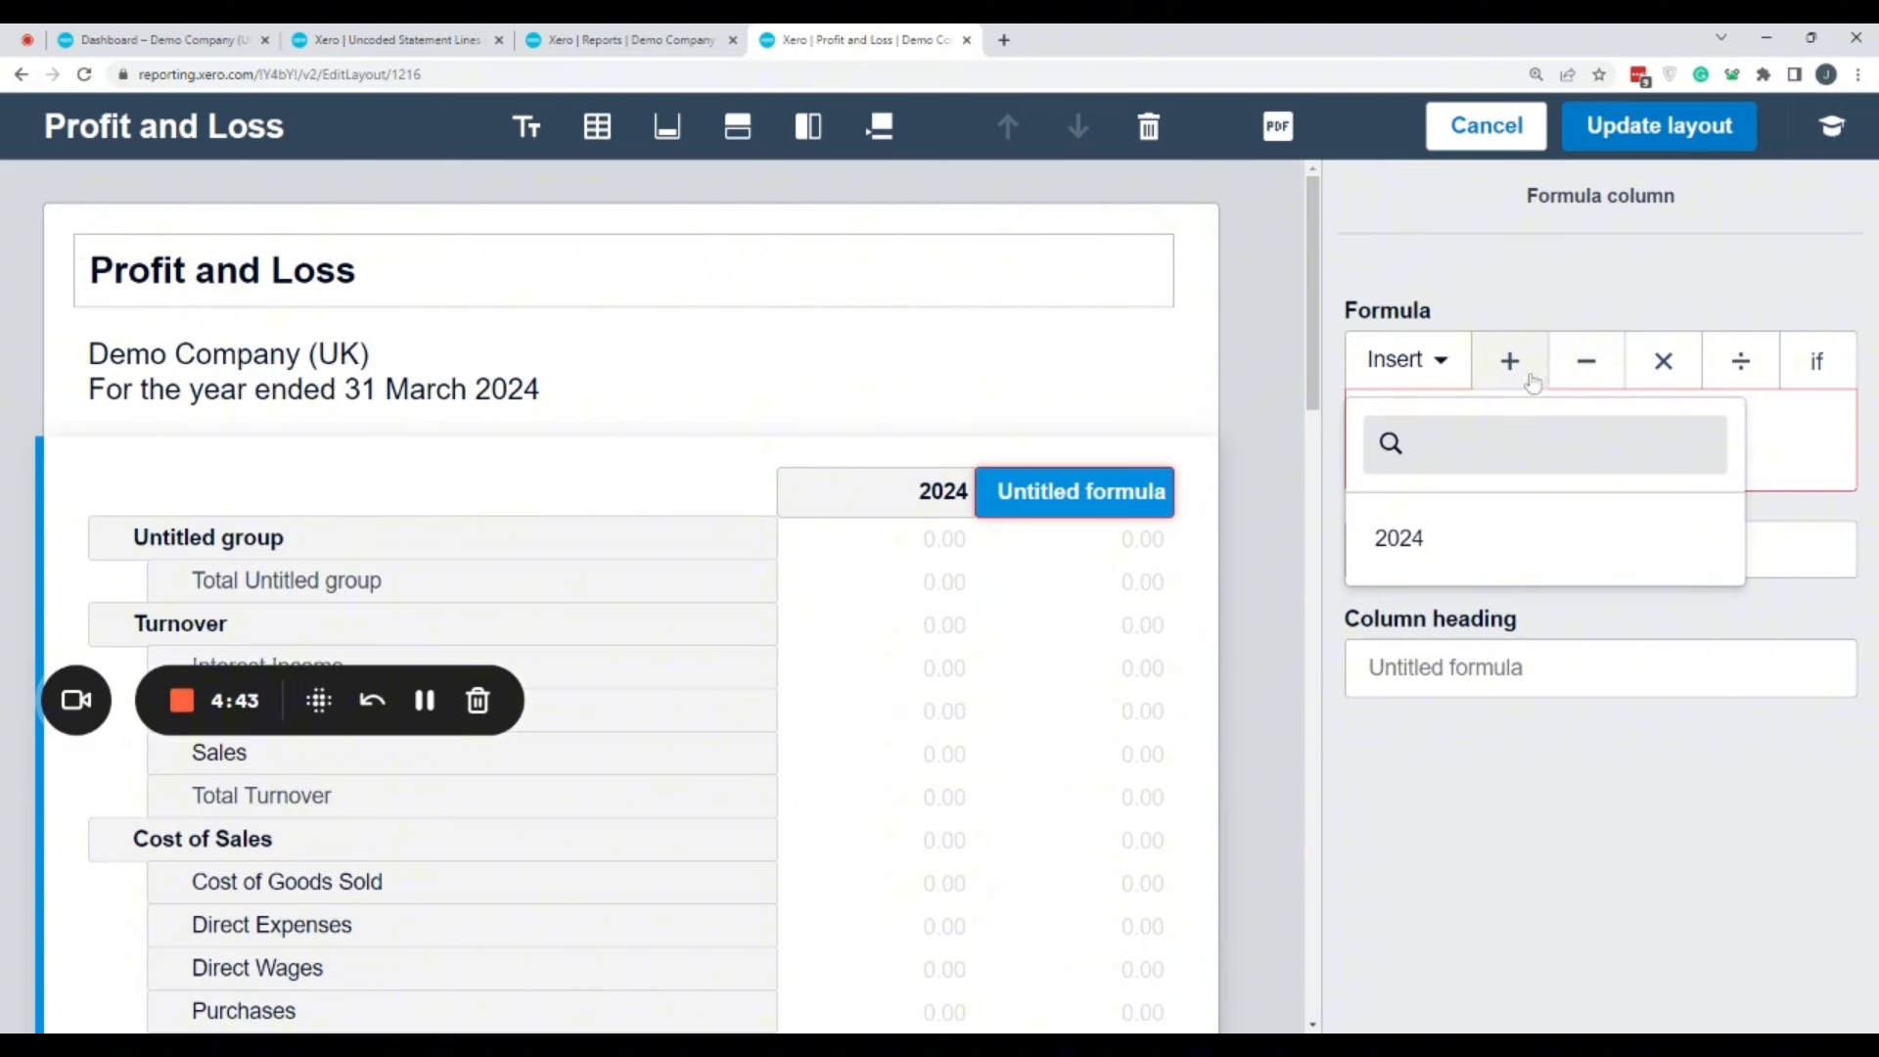
key(Escape)
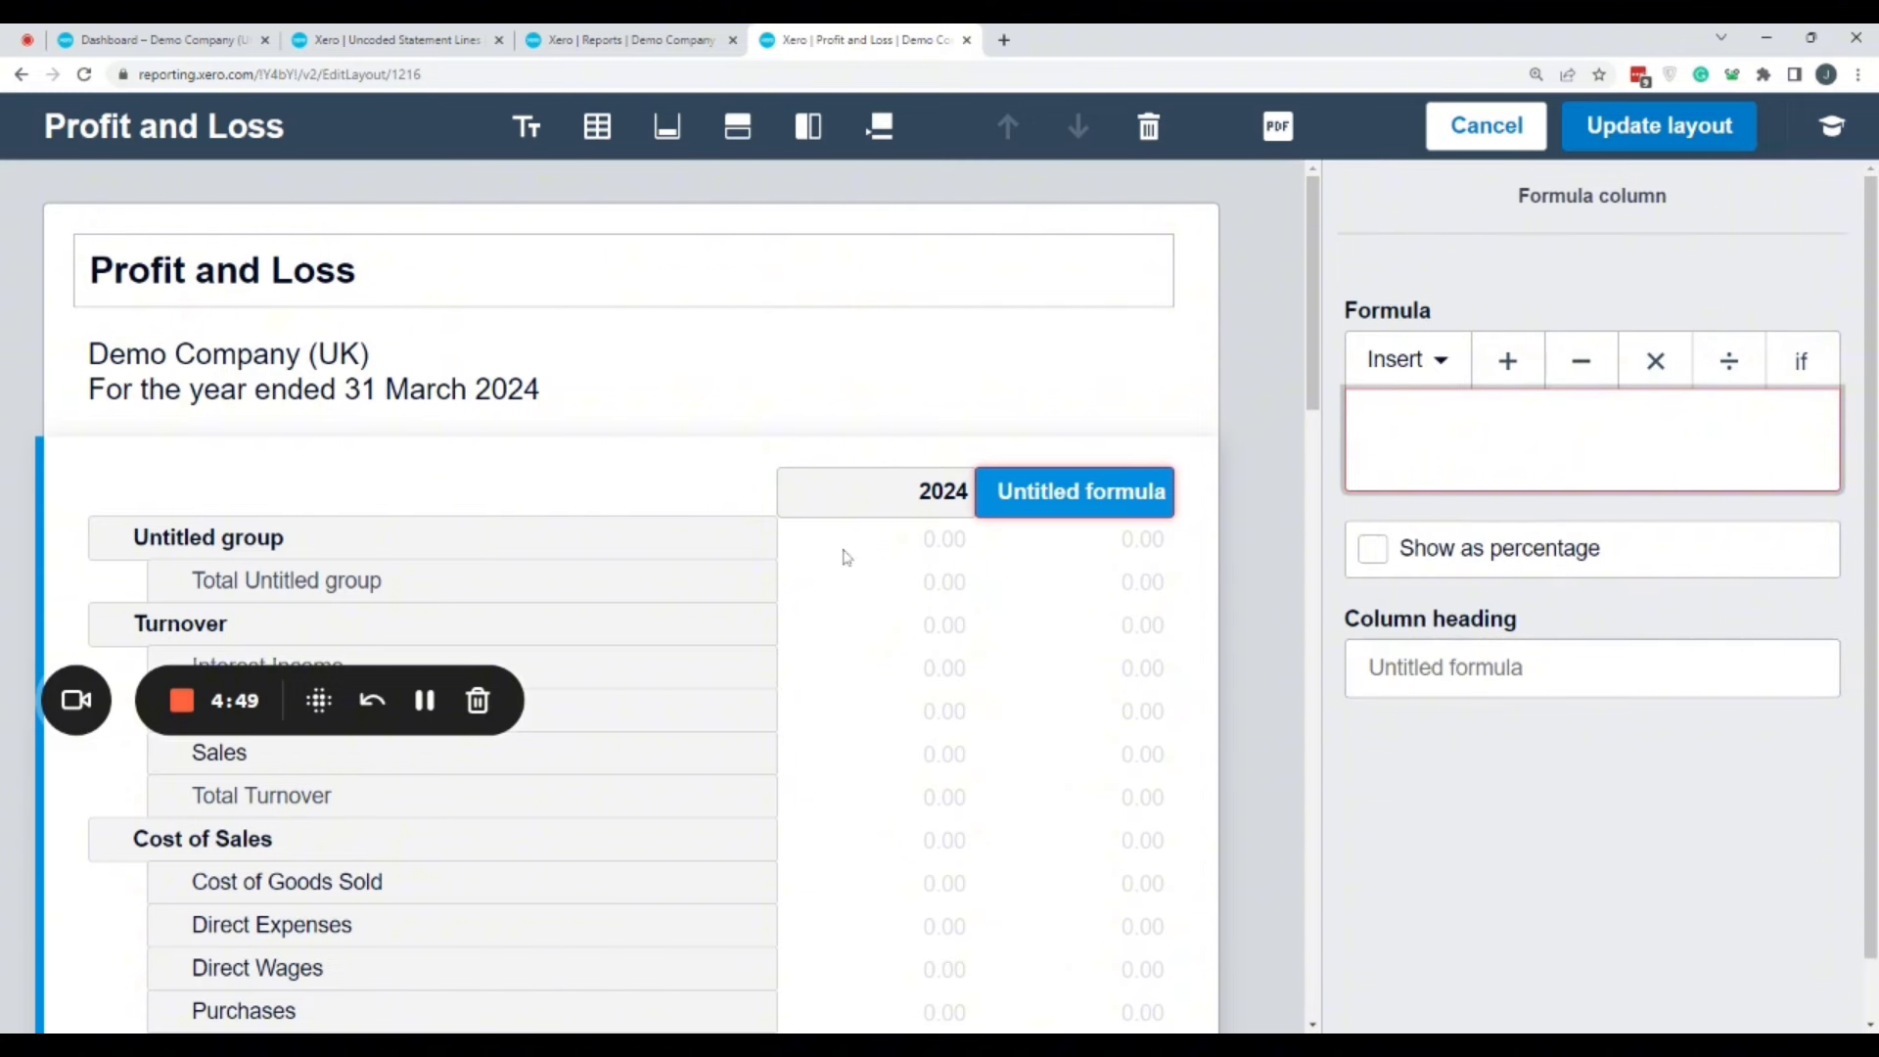
Update the Profit and Loss layout with the added group and formula column
click(1642, 147)
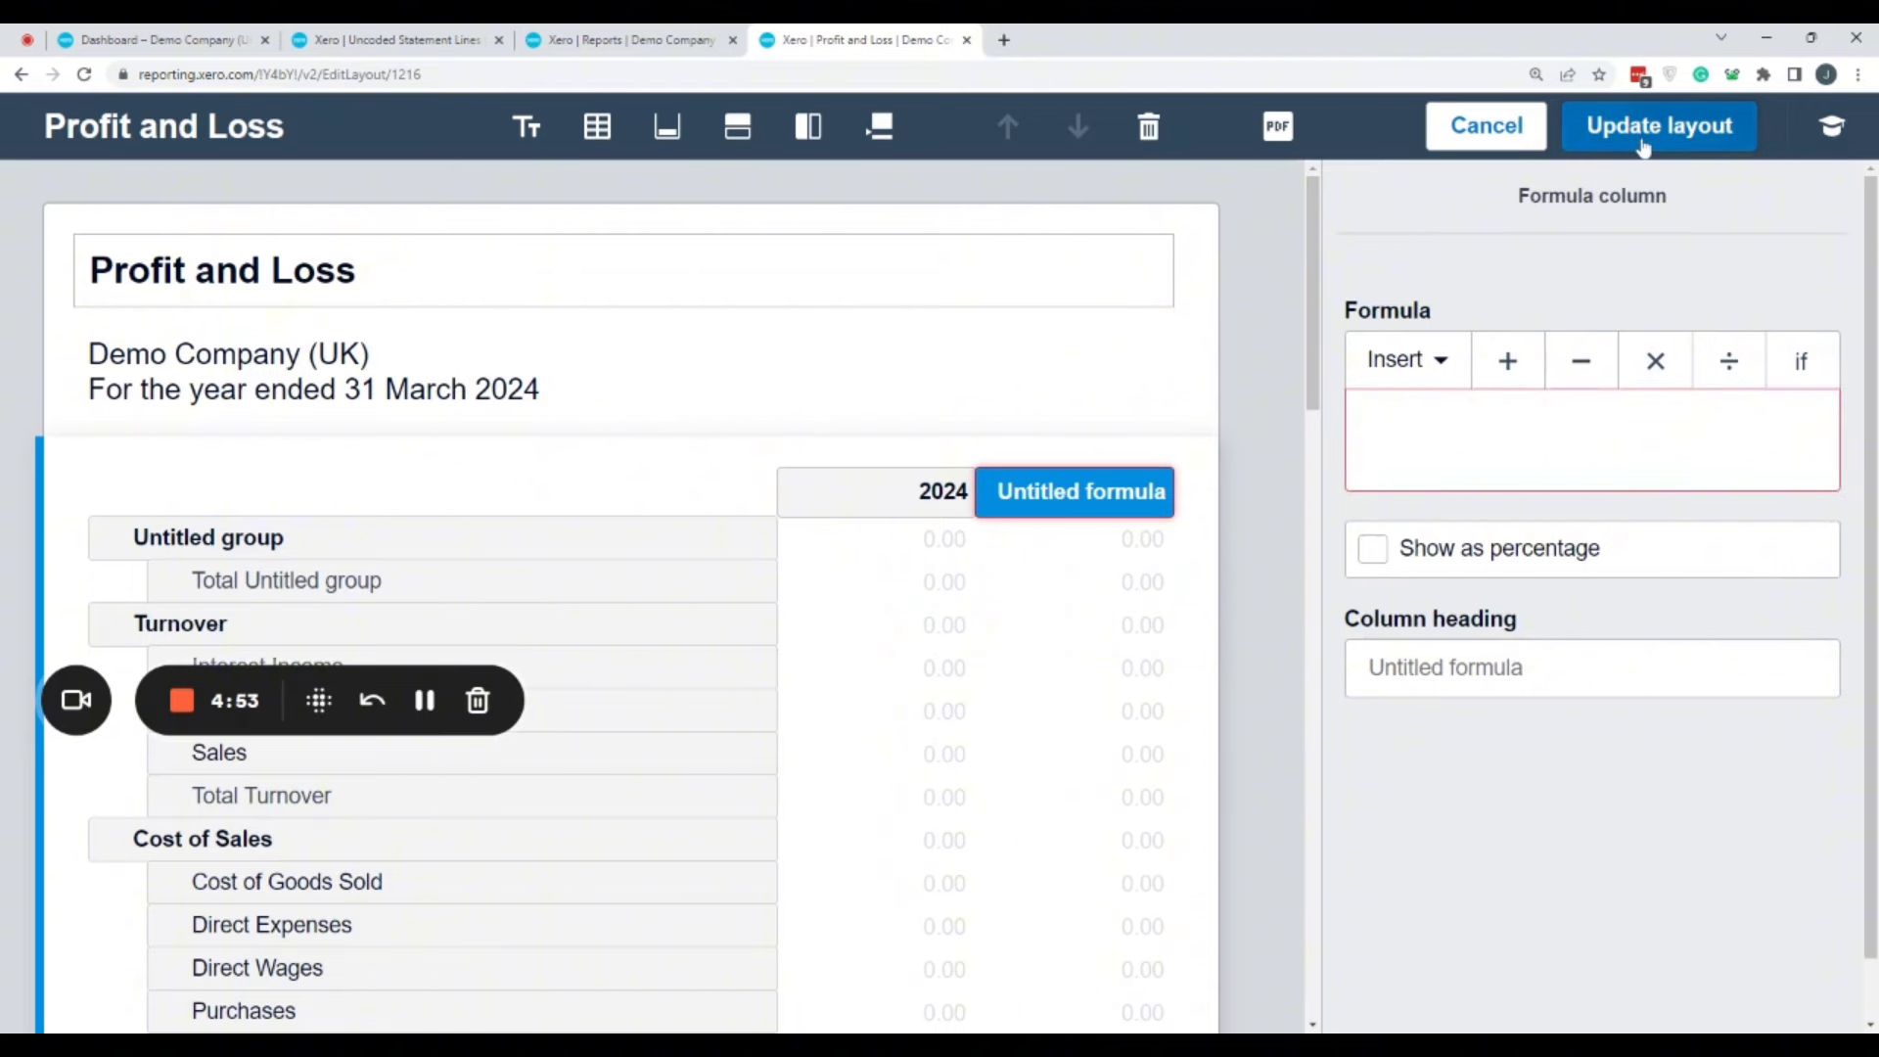
click(1097, 671)
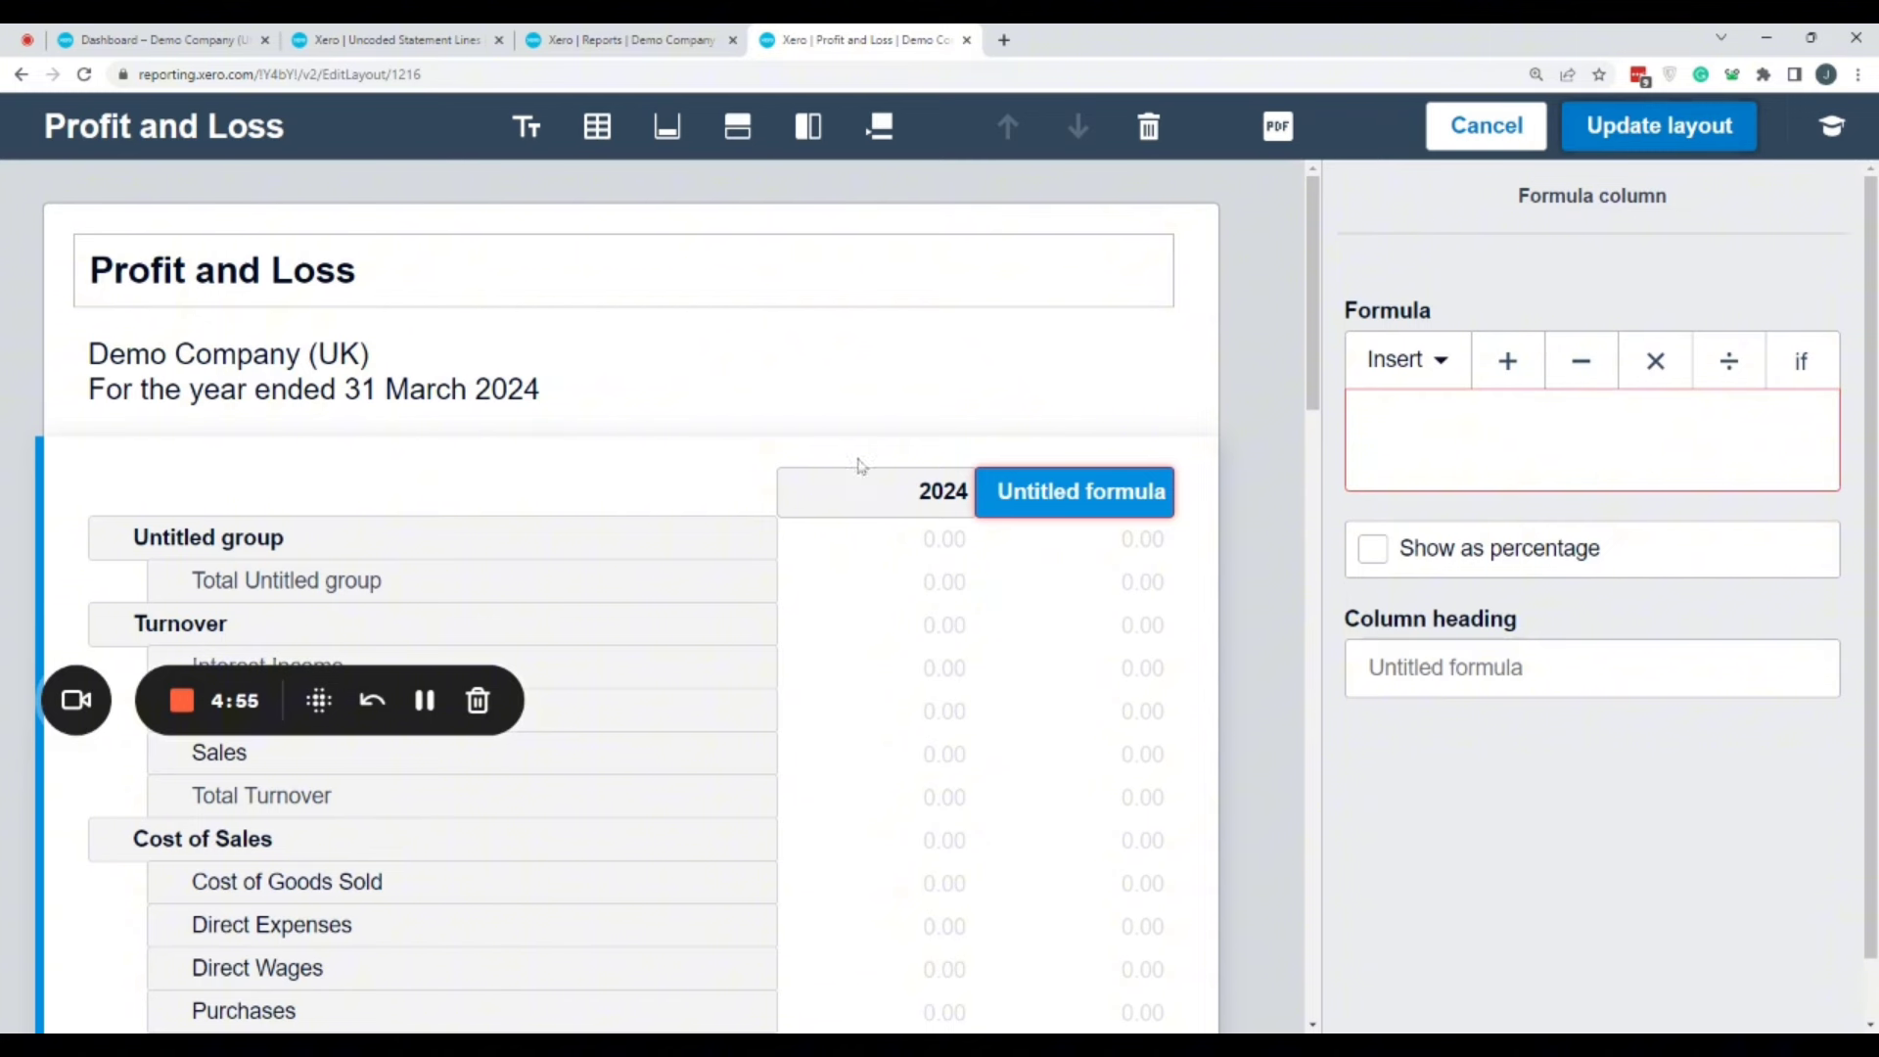
click(1631, 154)
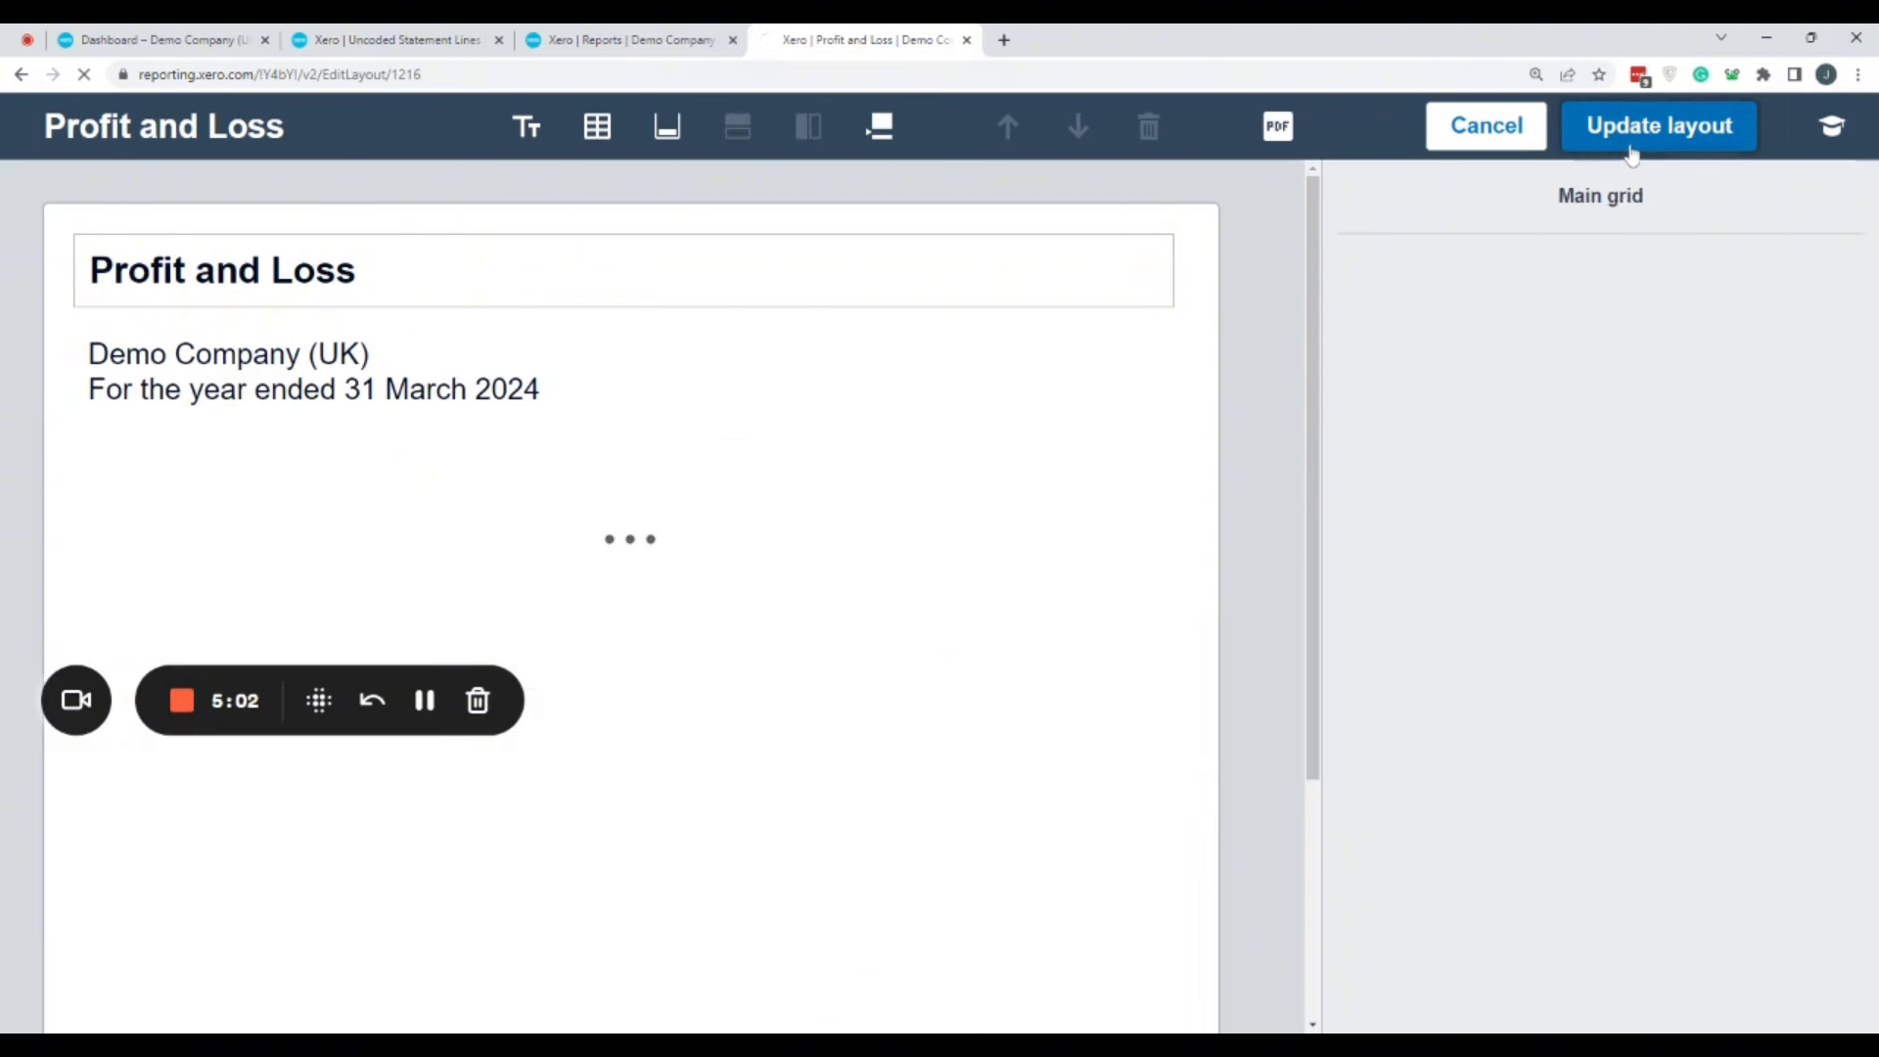